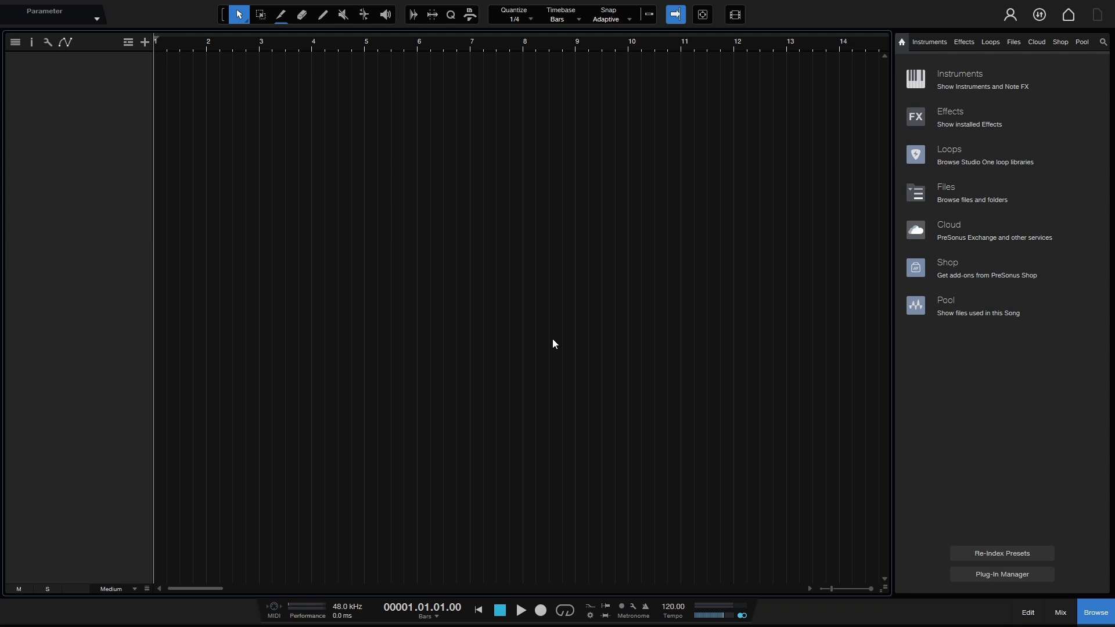
Step: Add a stereo audio track named Drums using the T shortcut
key("t")
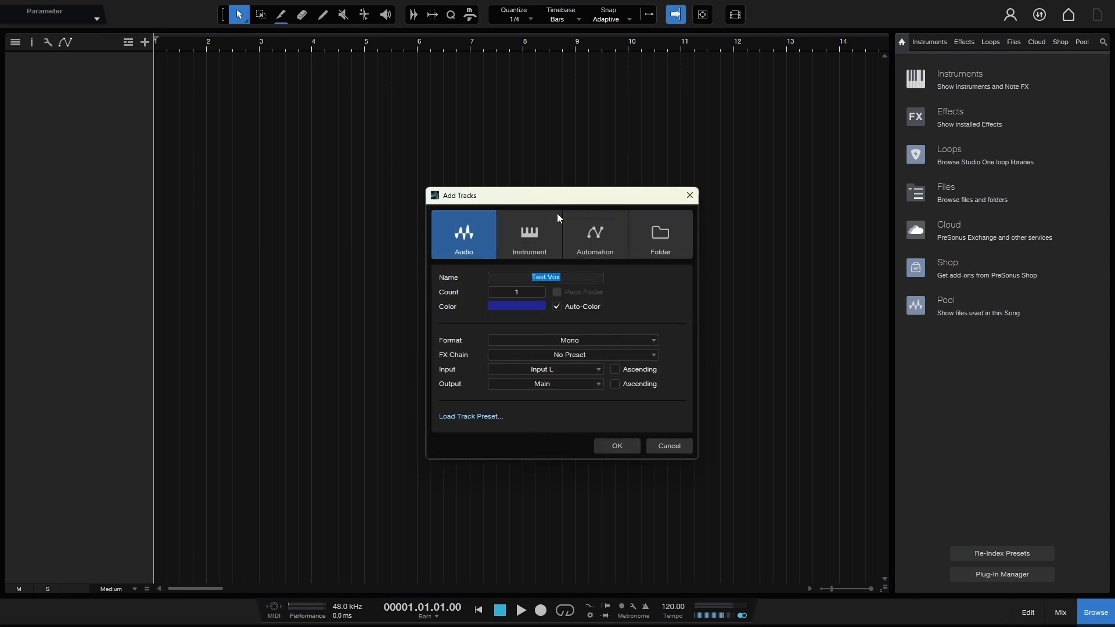
type("Drums")
left_click(597, 340)
left_click(519, 369)
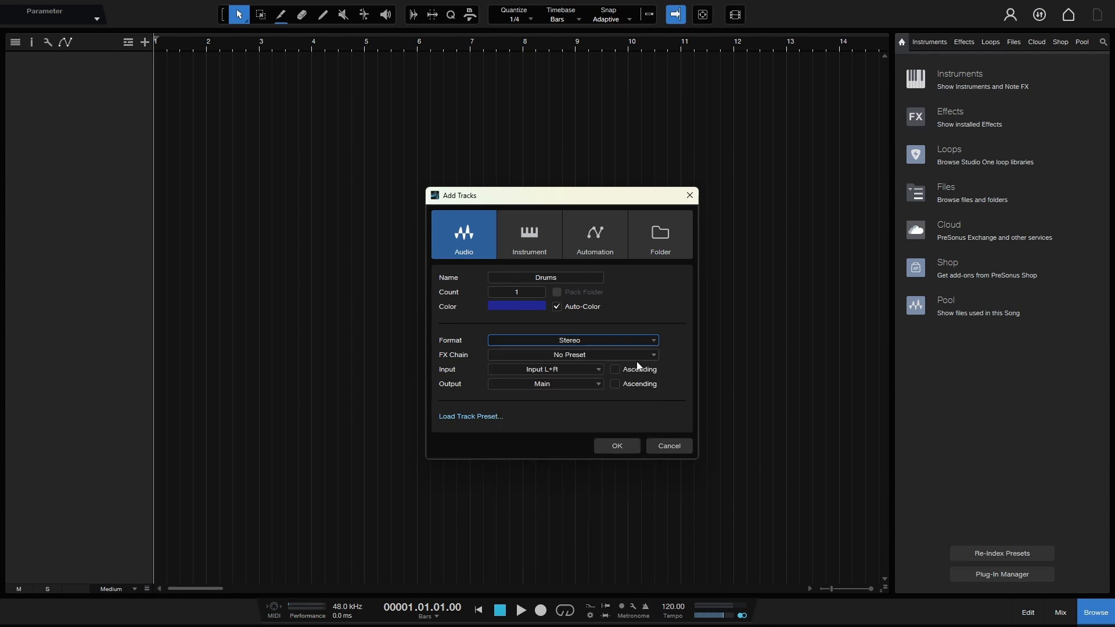
left_click(613, 447)
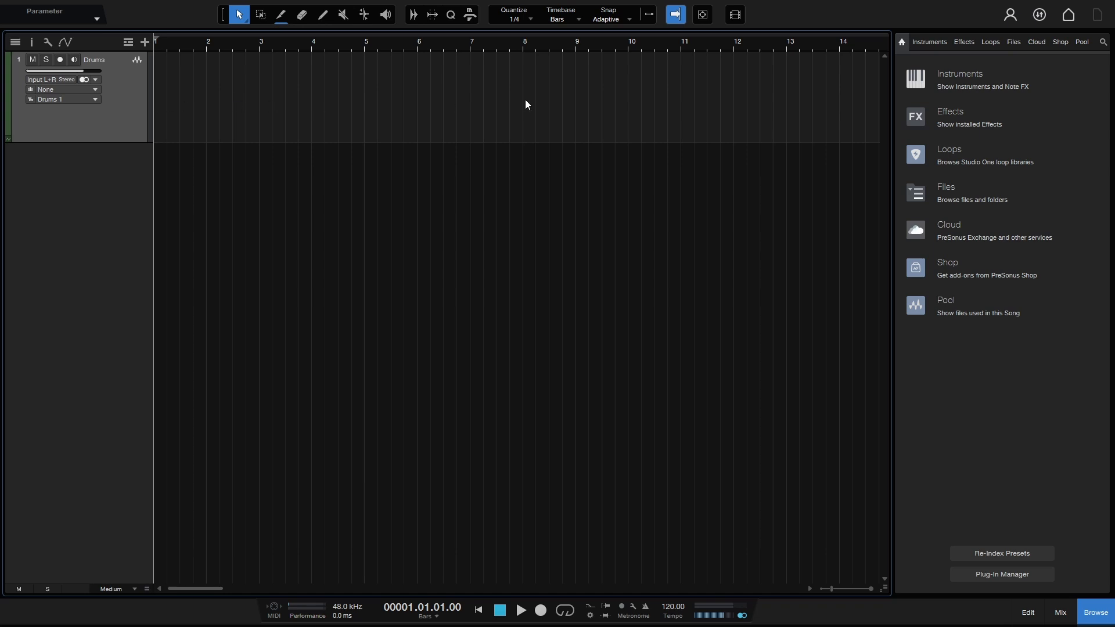
Step: Add two new layers to the Drums track from its layer menu
left_click(96, 100)
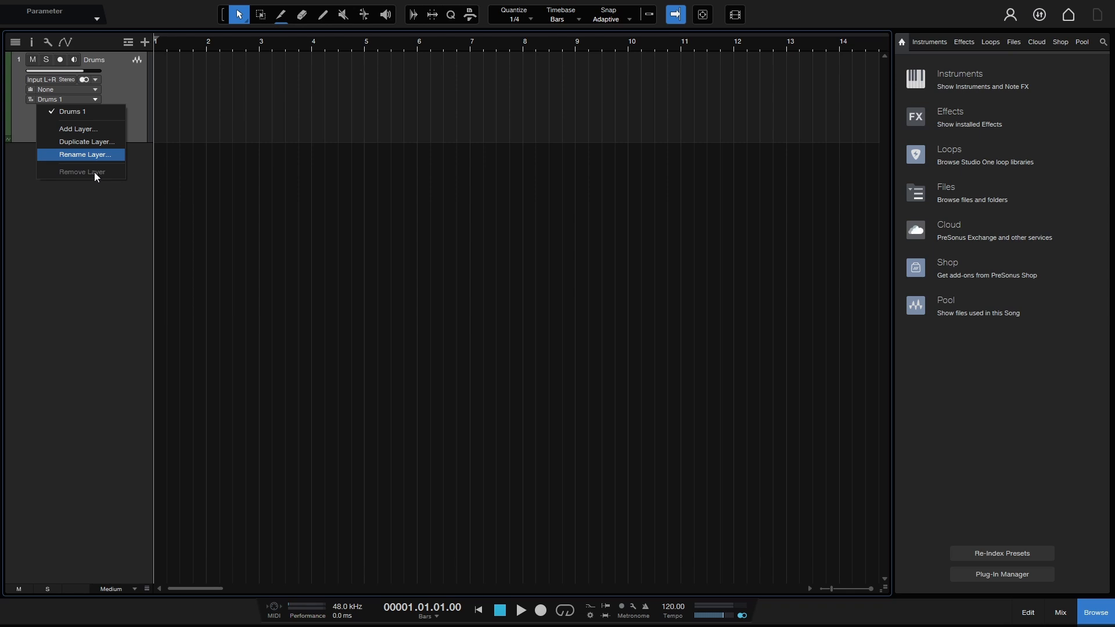
left_click(99, 129)
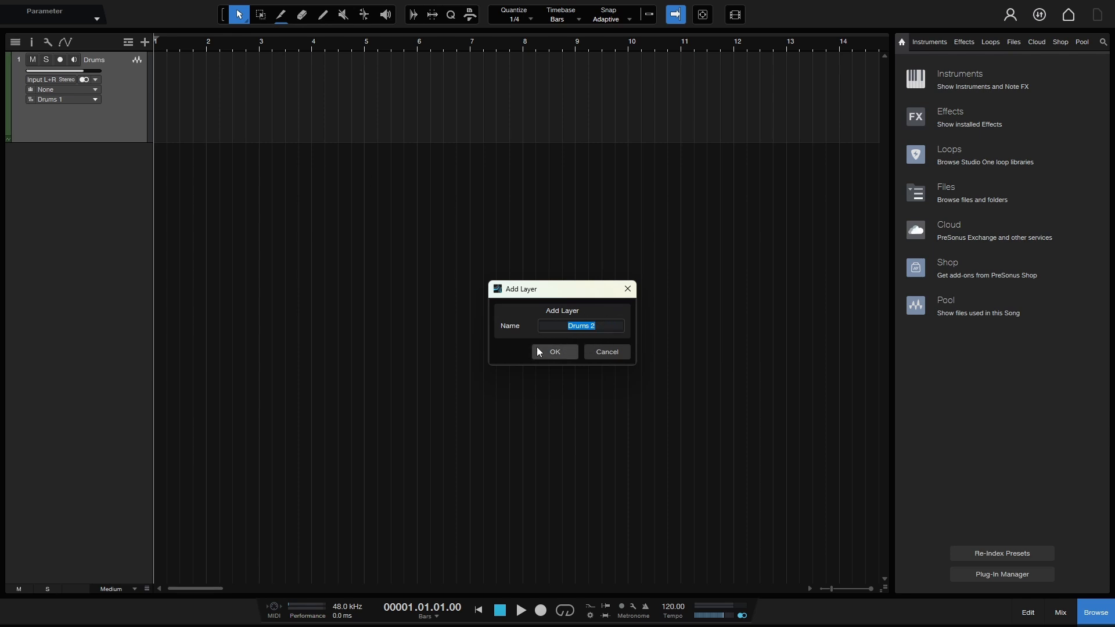
left_click(553, 350)
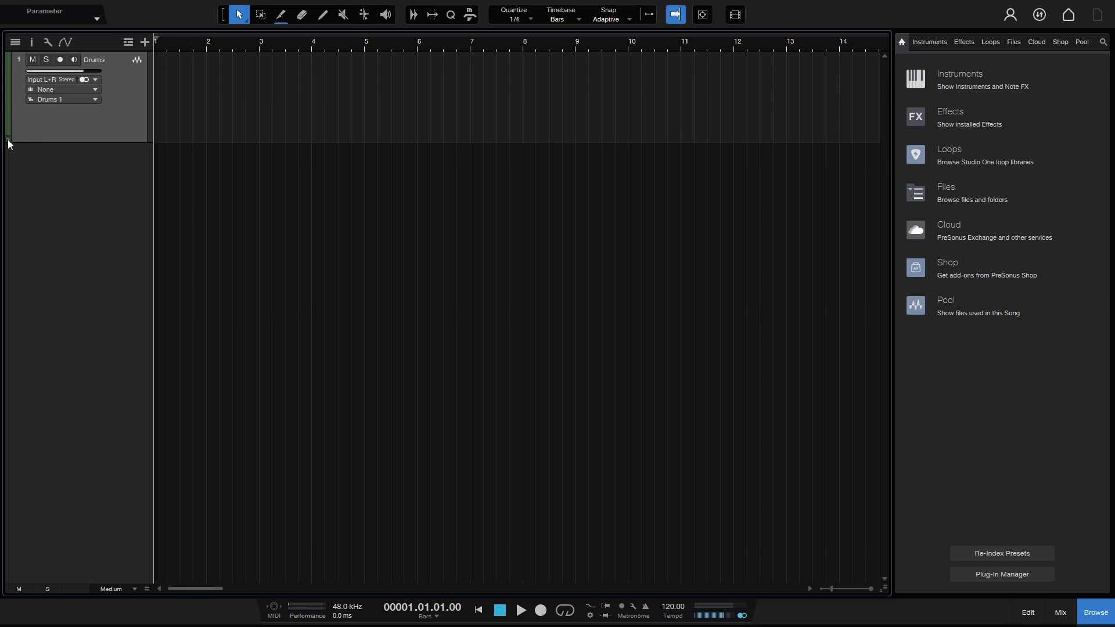
left_click(92, 99)
left_click(88, 129)
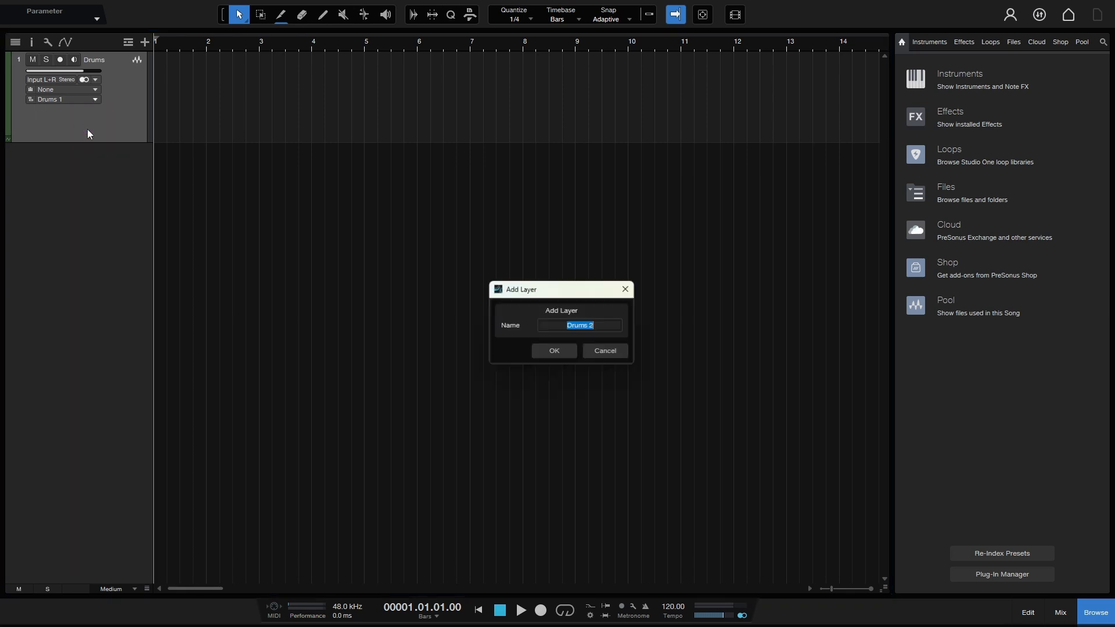
left_click(554, 352)
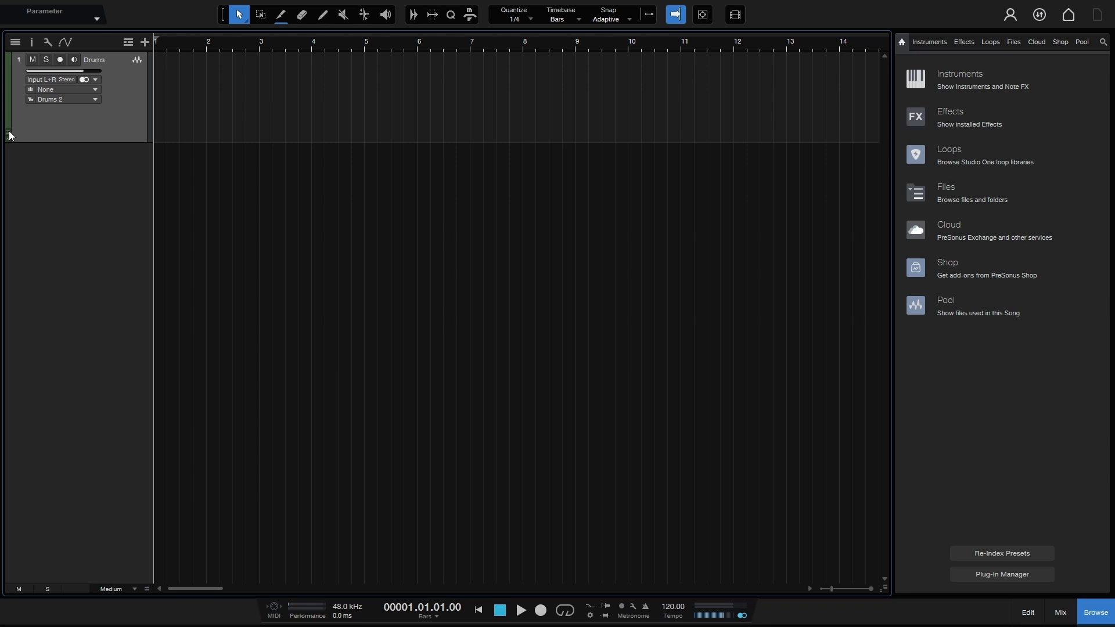
Step: Expand the layer lanes beneath the track and add a third layer, Drums 3
left_click(10, 131)
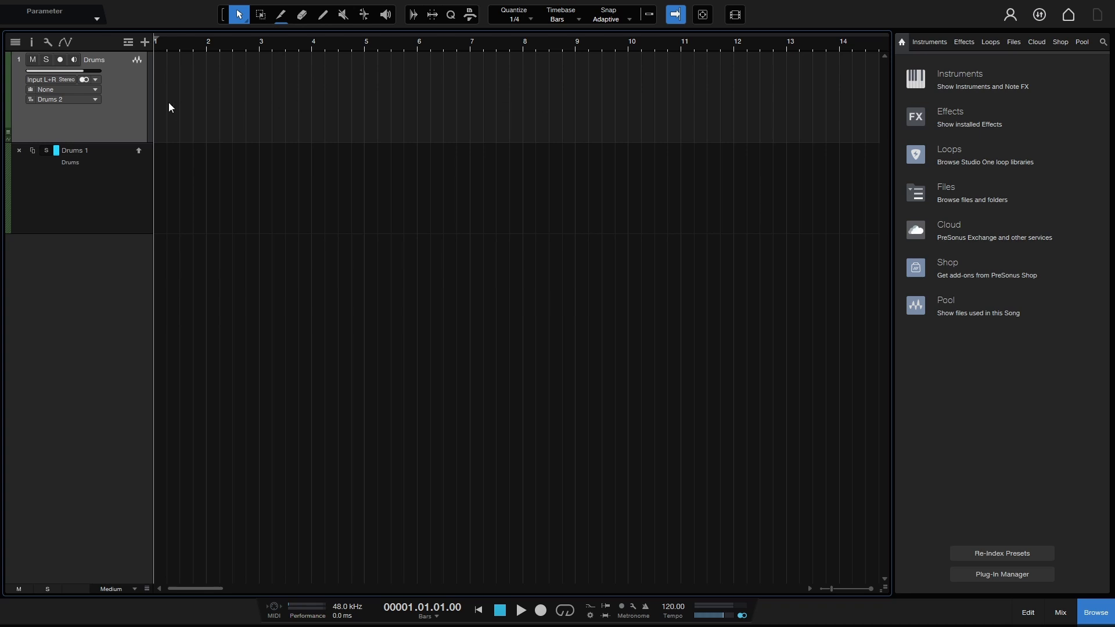
left_click(96, 100)
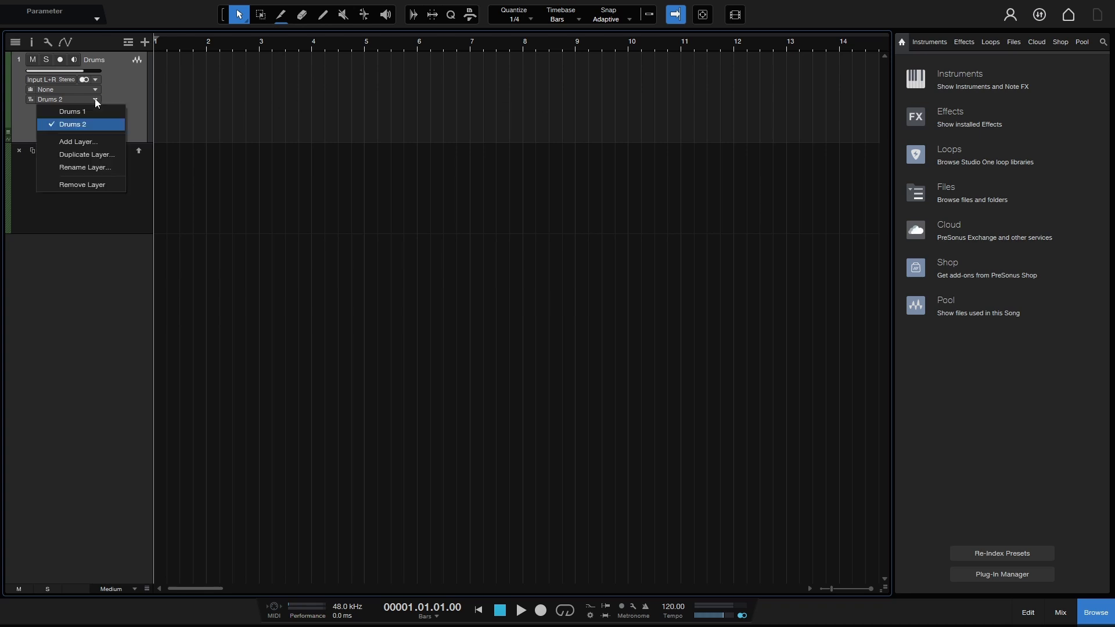
left_click(85, 142)
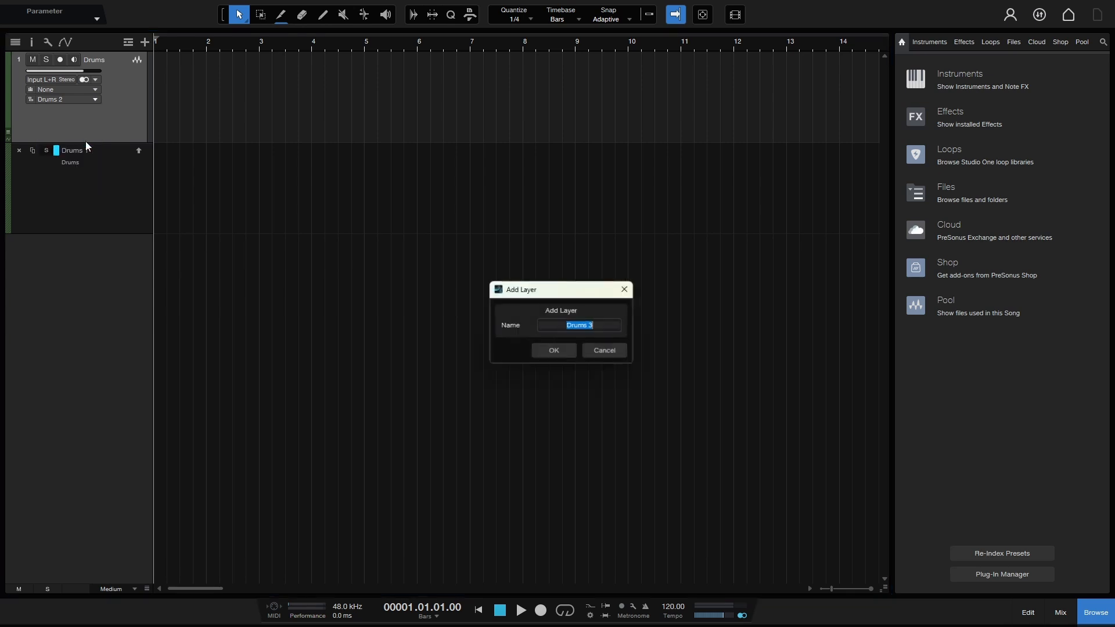
left_click(555, 352)
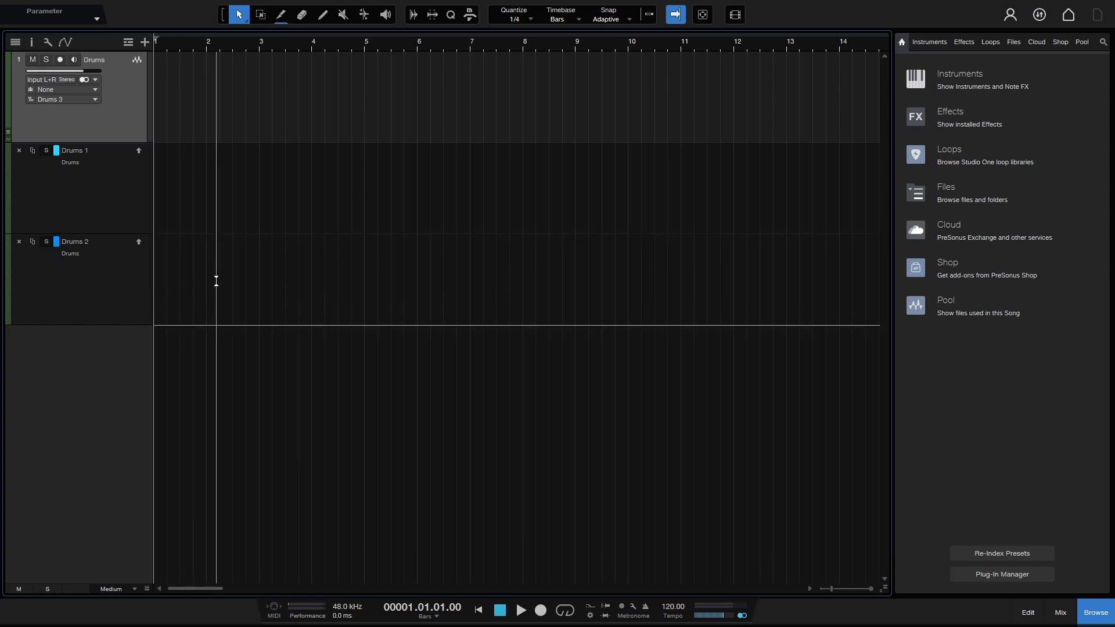
Step: Switch the active layer to Drums 1, then activate Drums 2 and Drums 3 via the lane arrows
left_click(94, 100)
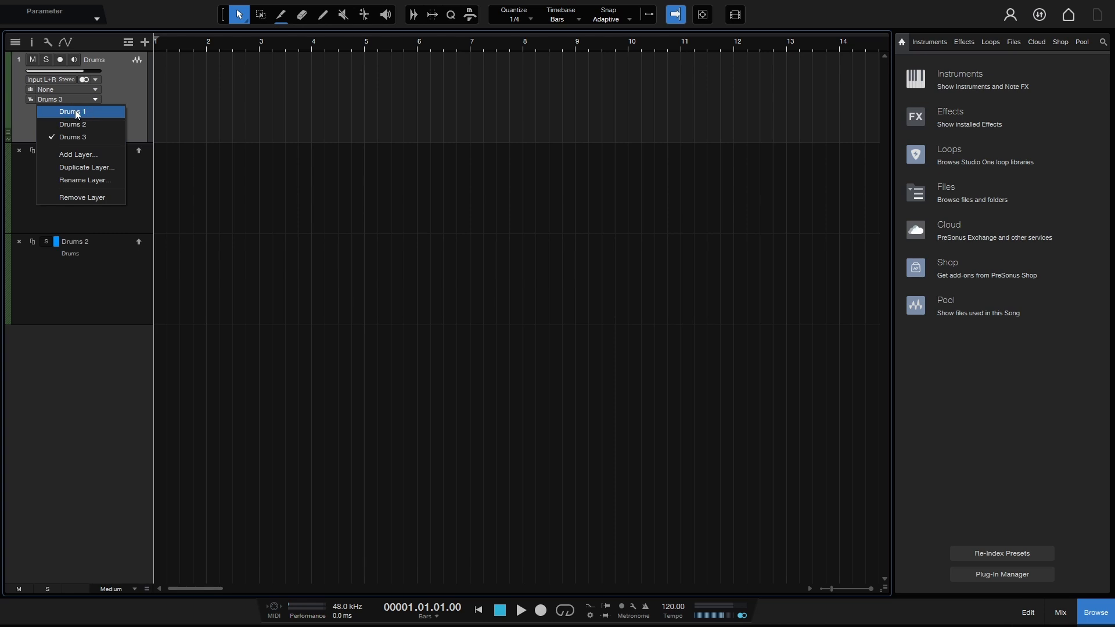
left_click(105, 114)
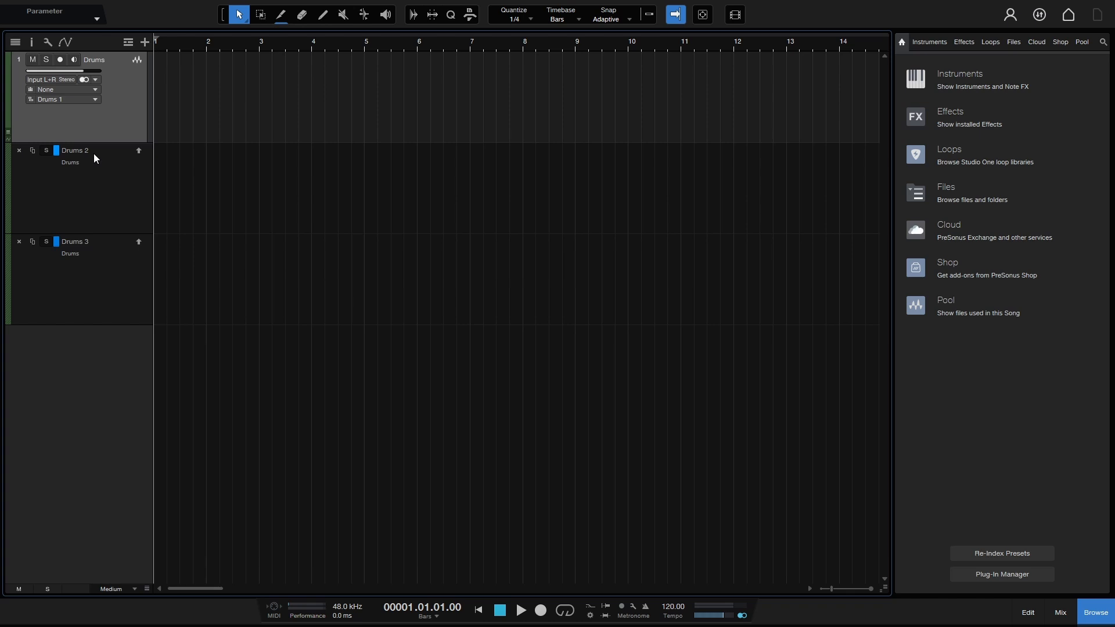
left_click(139, 150)
left_click(139, 242)
Step: Set Layers to Drums 1 in the Inspector, then close the Inspector
left_click(32, 44)
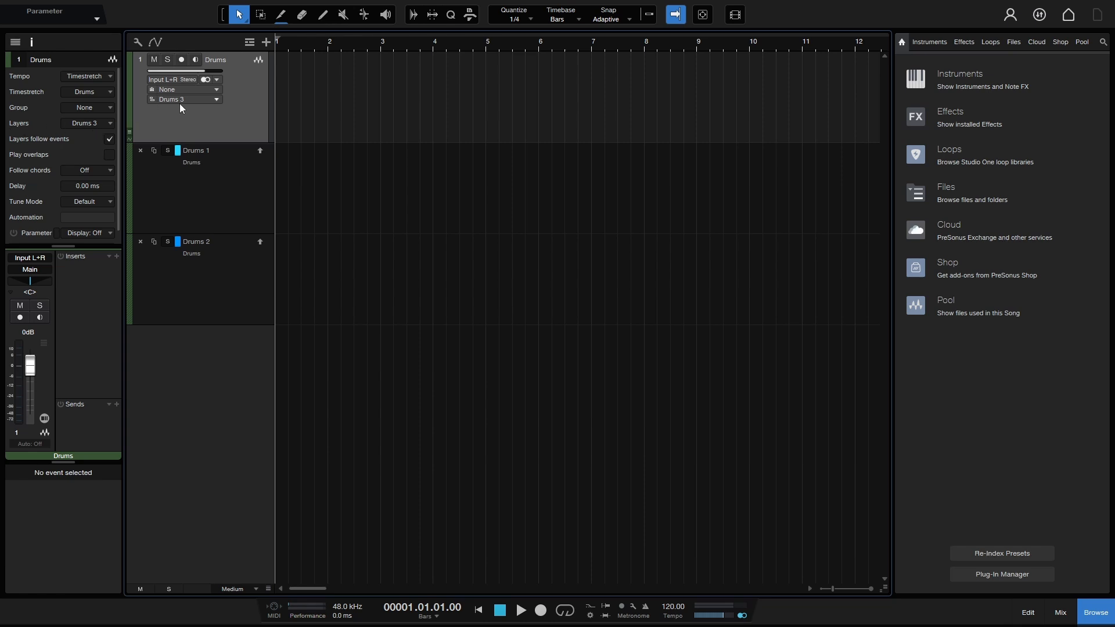
left_click(110, 124)
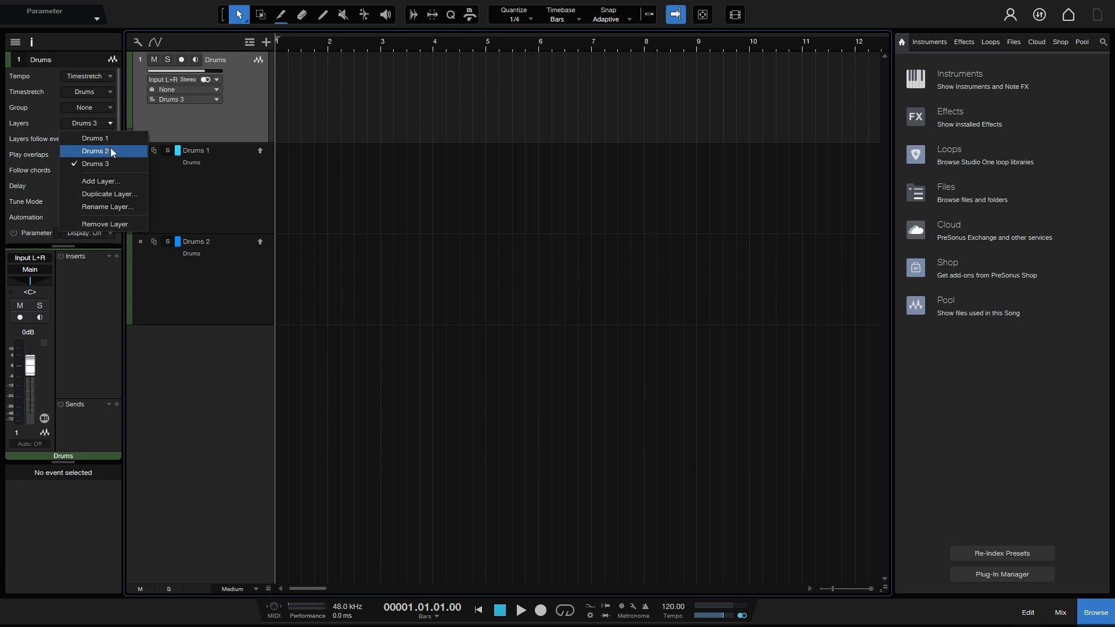
left_click(121, 140)
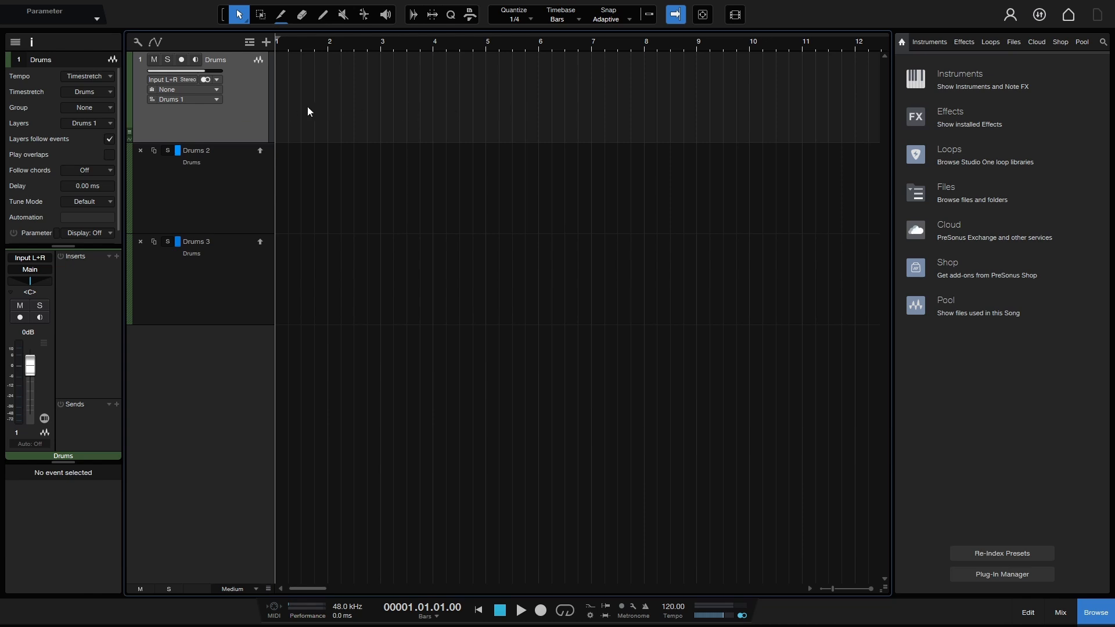
left_click(30, 43)
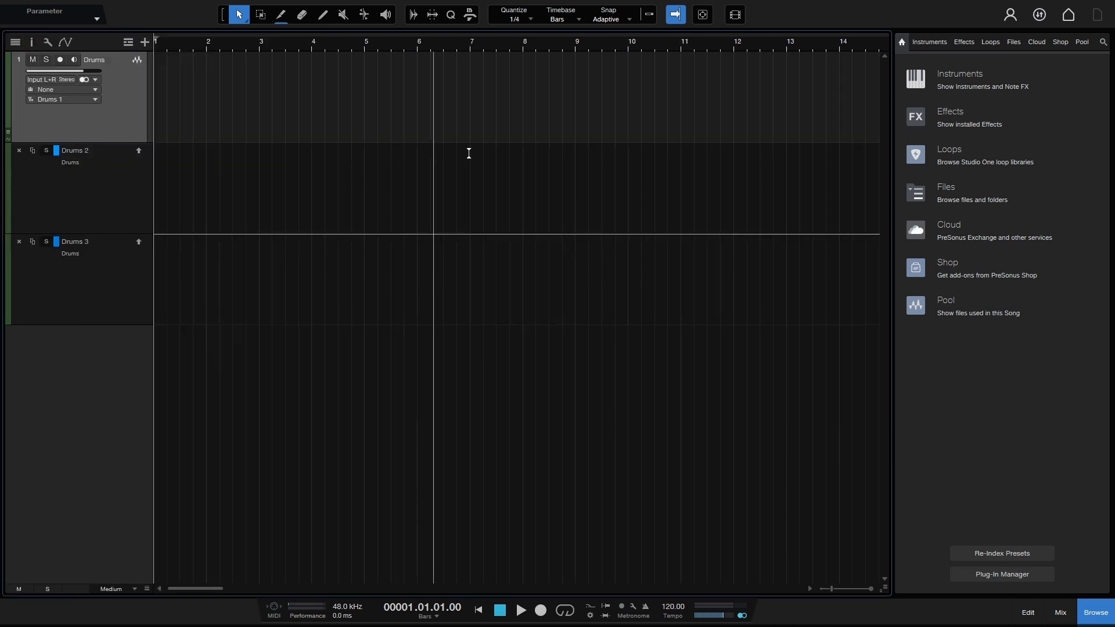
Step: Drag Alt Groove 1 onto Drums 1 and Crowish Acoustic Chorus 1 and 2 onto Drums 2 and 3 at bar 1
left_click(984, 41)
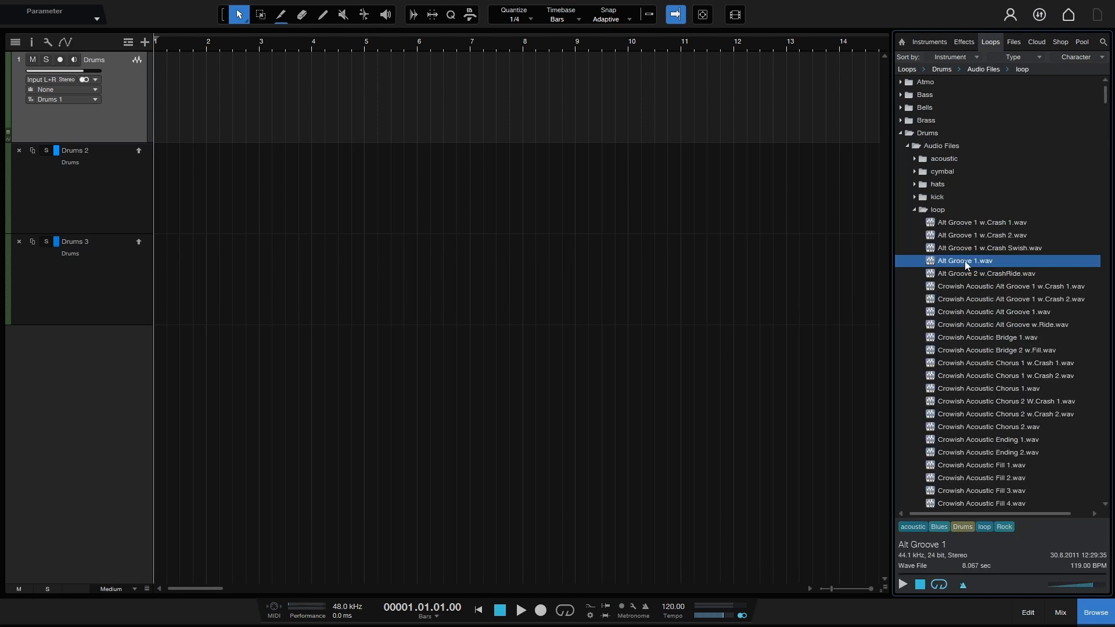
left_click_drag(964, 260, 174, 82)
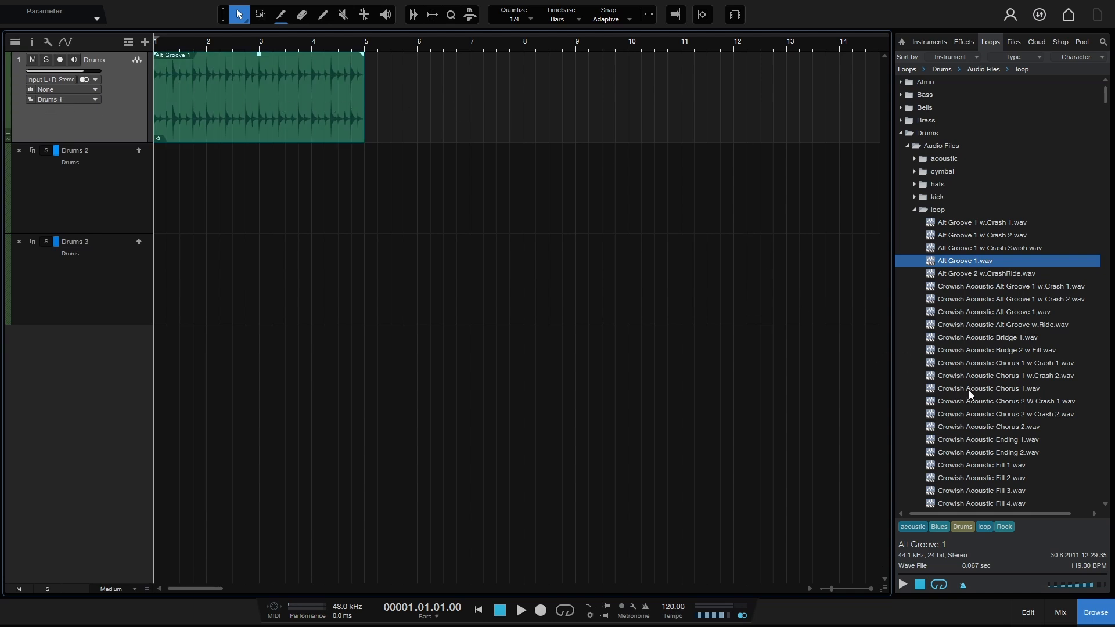
left_click_drag(968, 390, 178, 177)
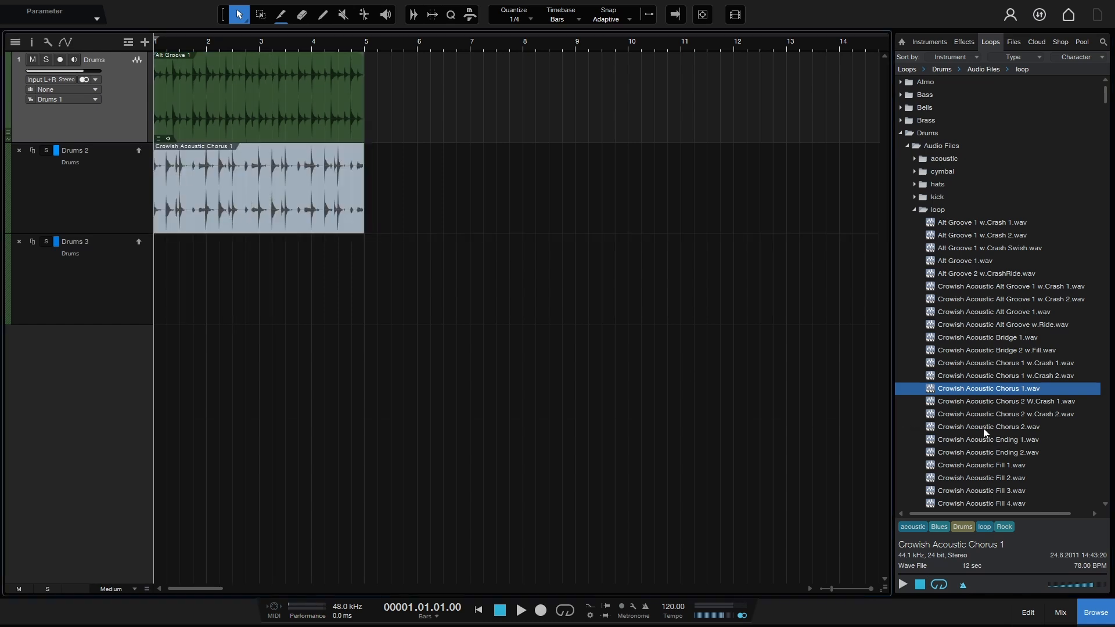
left_click_drag(984, 426, 173, 280)
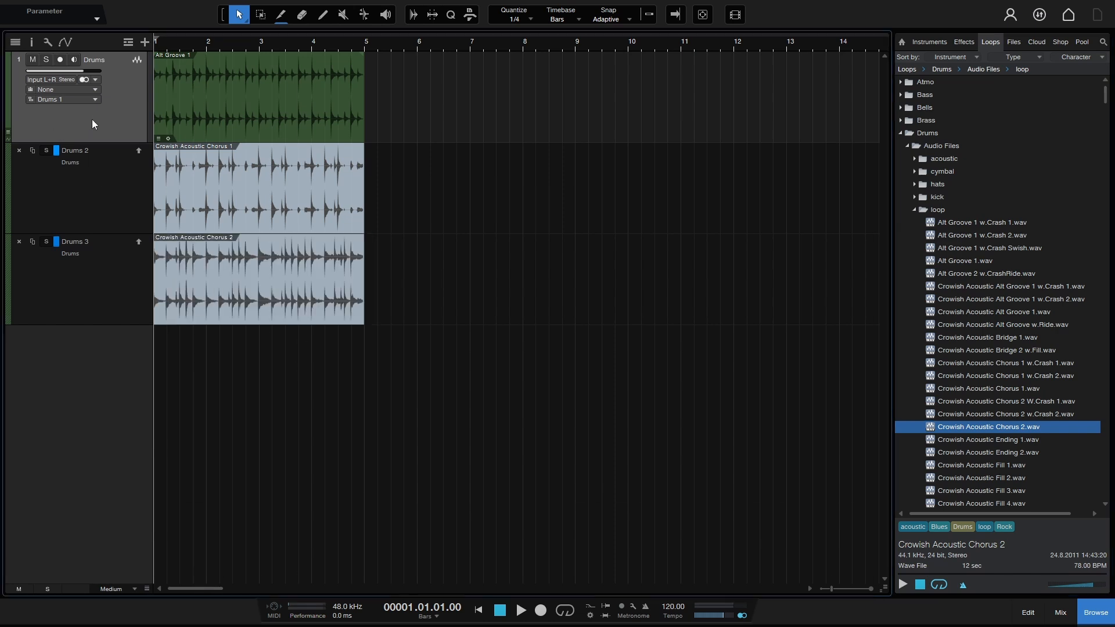
left_click(95, 99)
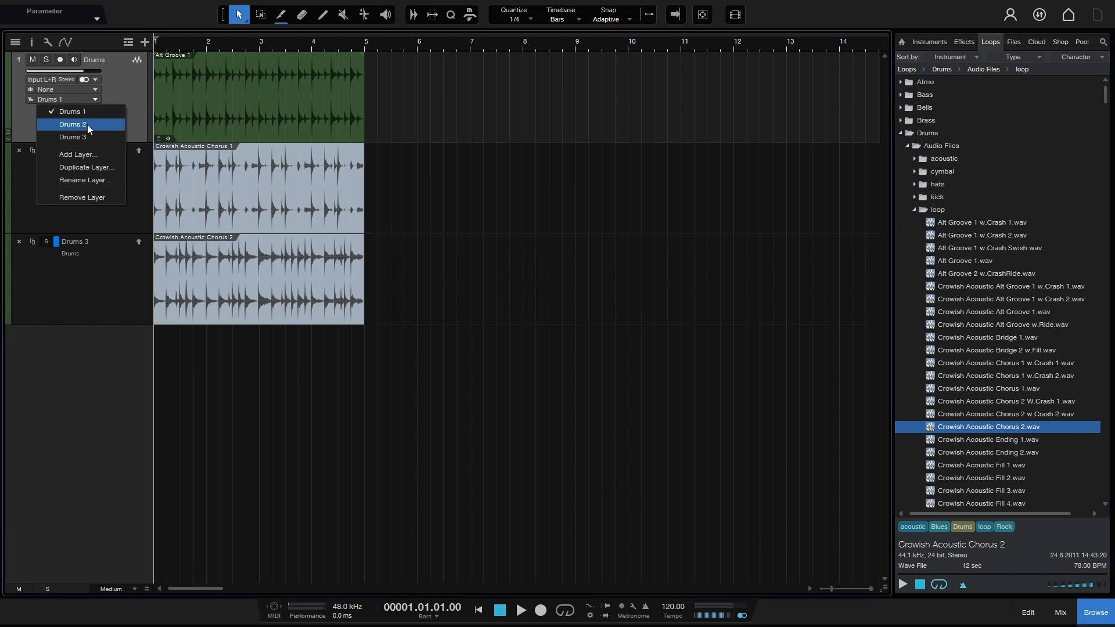
Step: Add an empty Drums 4 layer, then test removing and duplicating Drums 1, undoing each
left_click(95, 156)
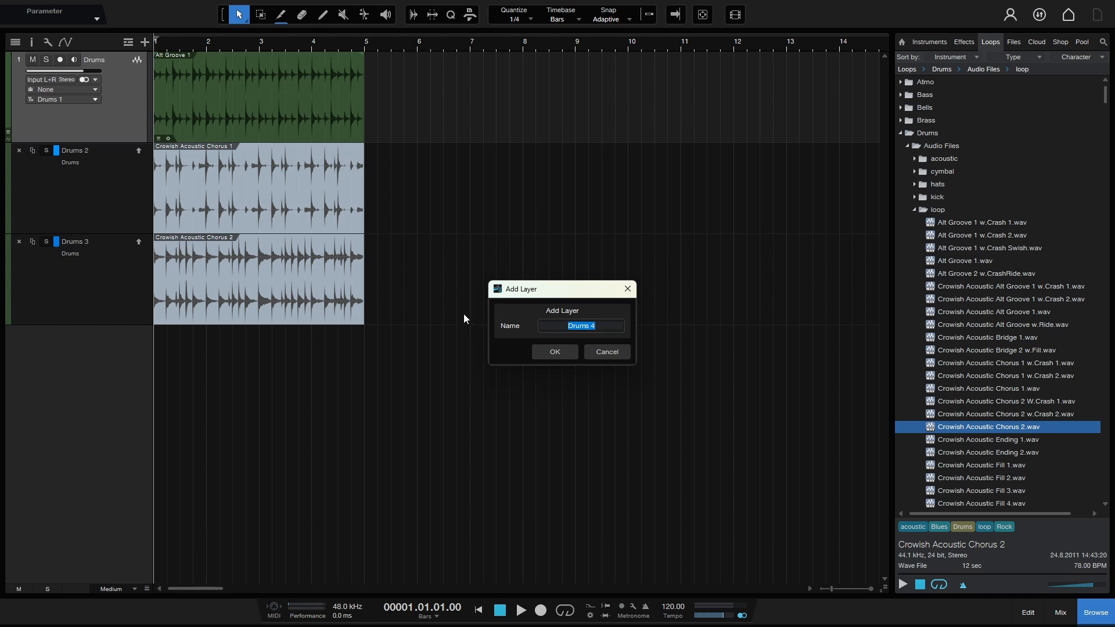
left_click(570, 348)
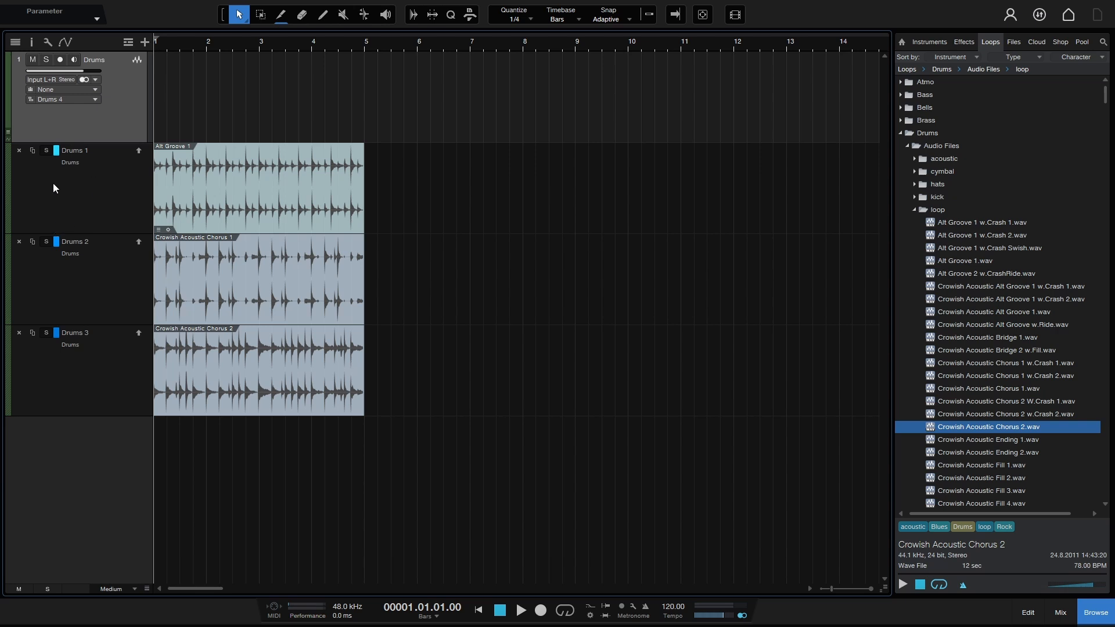
left_click(18, 151)
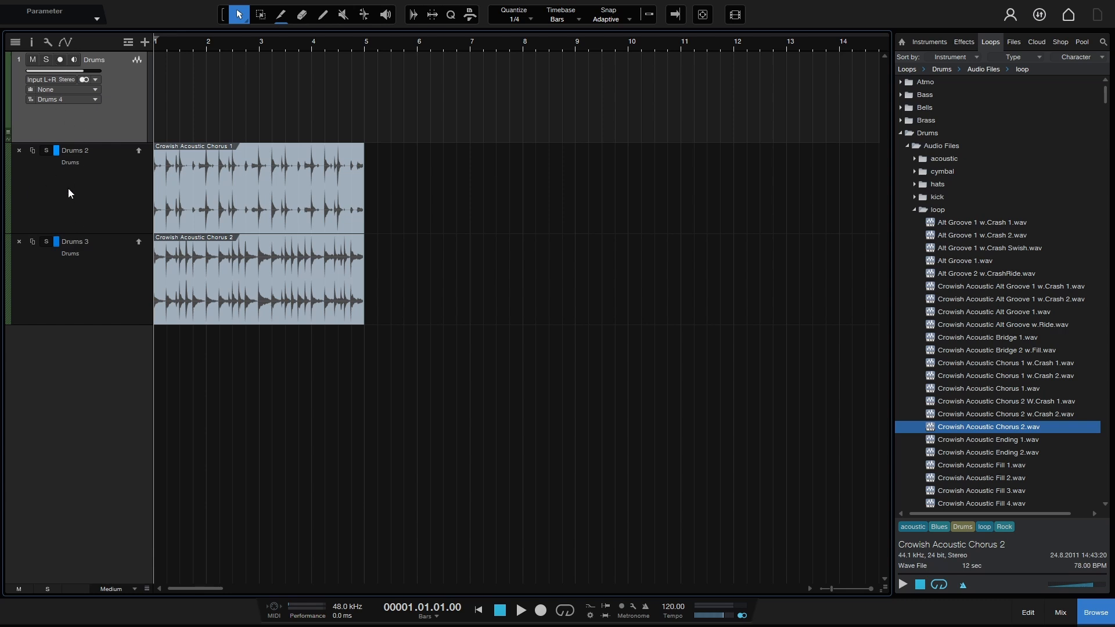
key("ctrl+z")
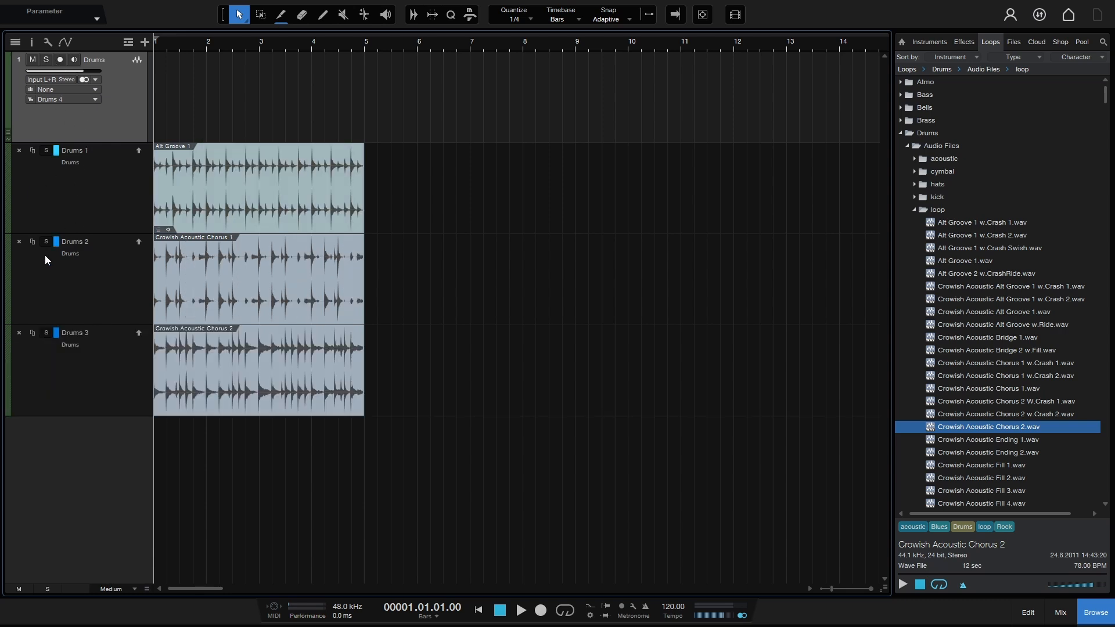
left_click(32, 151)
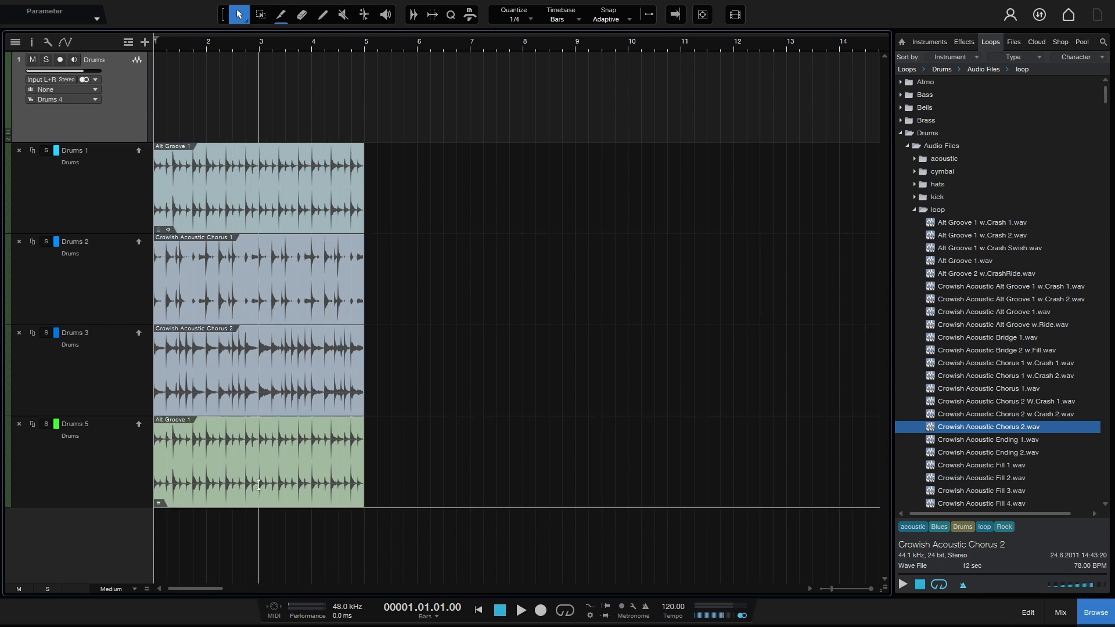
key("ctrl+z")
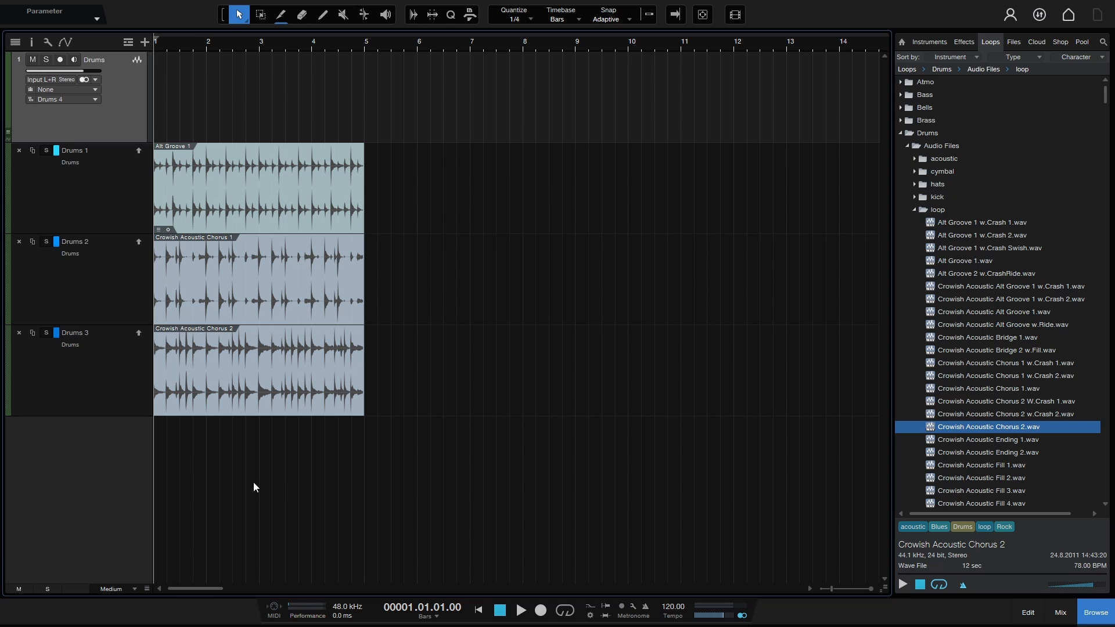
Step: Toggle Solo on the Drums 1 layer and start playback
left_click(46, 152)
left_click(46, 151)
key("f")
key("space")
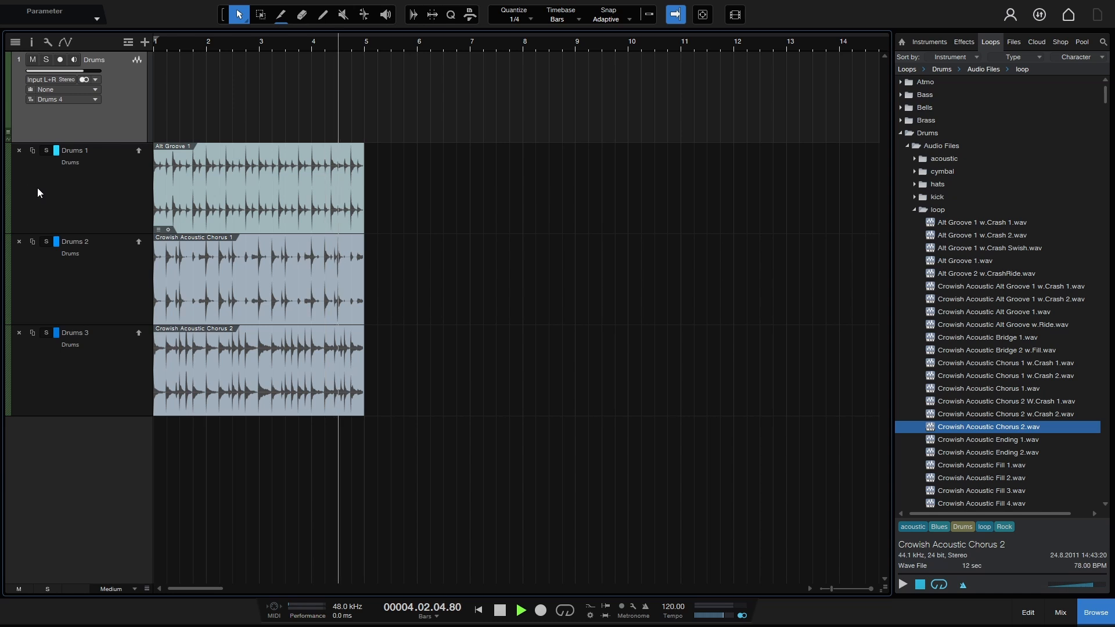
Step: Solo Drums 1, 2 and 3 in turn during playback, restarting from bar 2, then stop playback
left_click(46, 150)
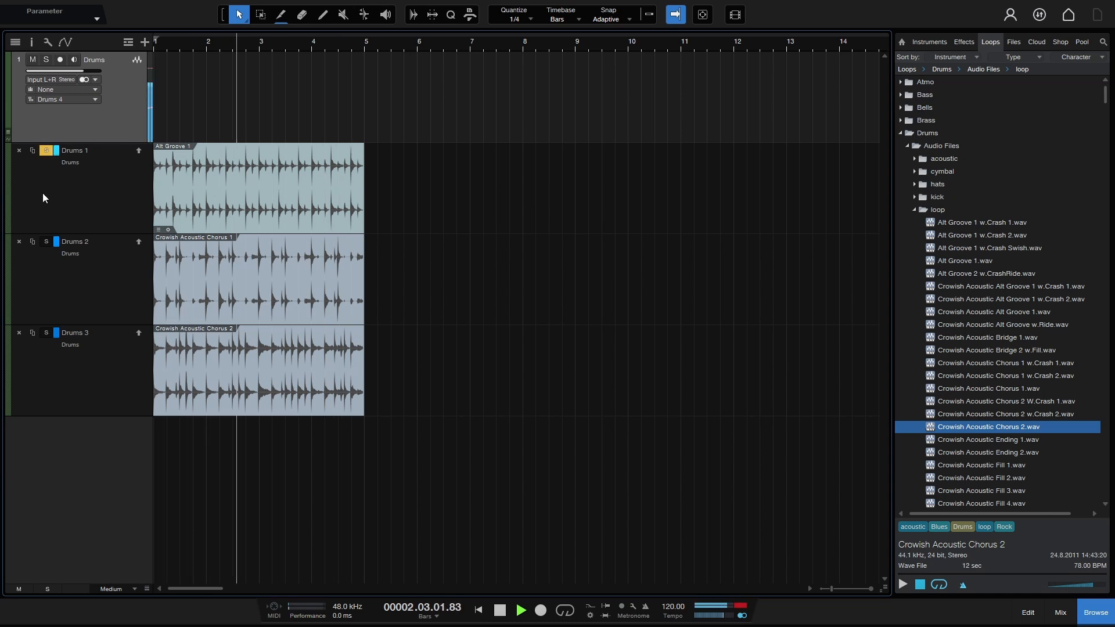
left_click(46, 150)
left_click(45, 241)
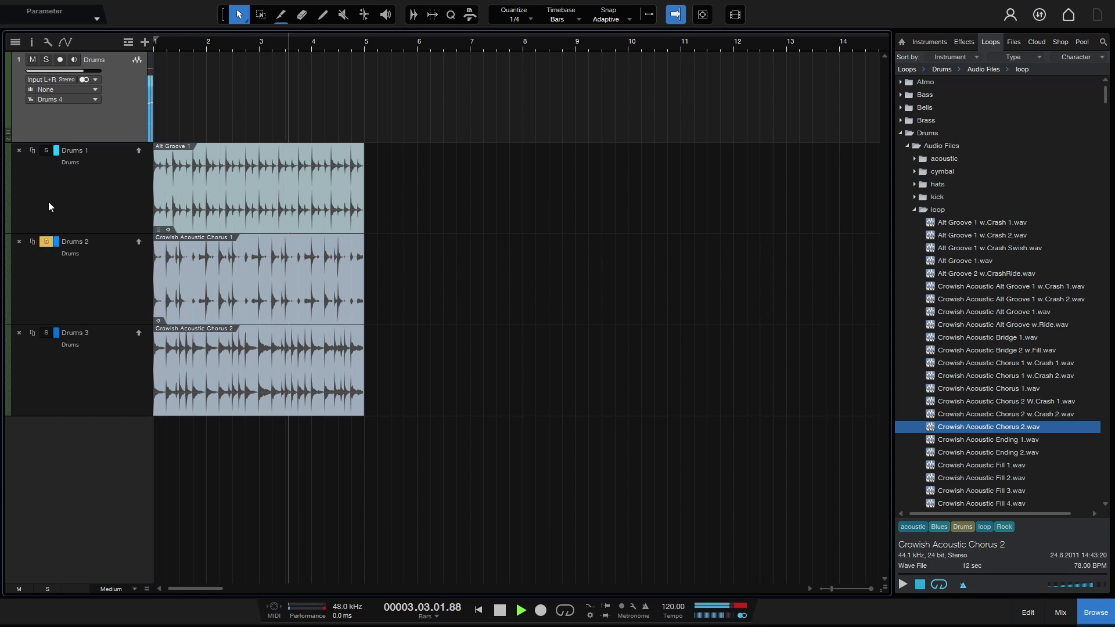
left_click(46, 333)
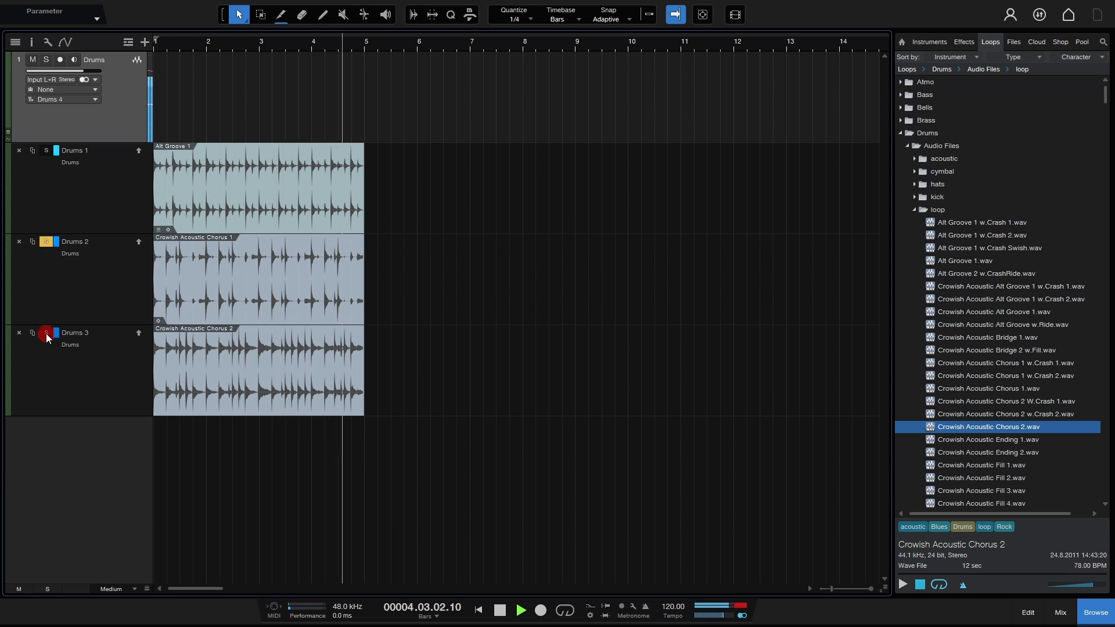
left_click(215, 43)
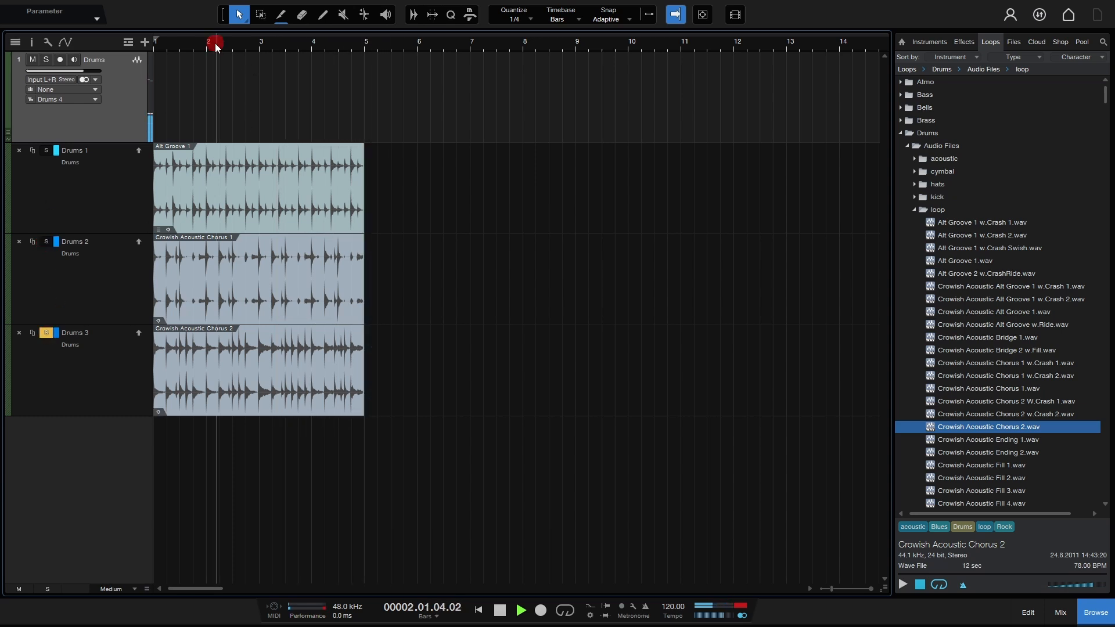
left_click(46, 242)
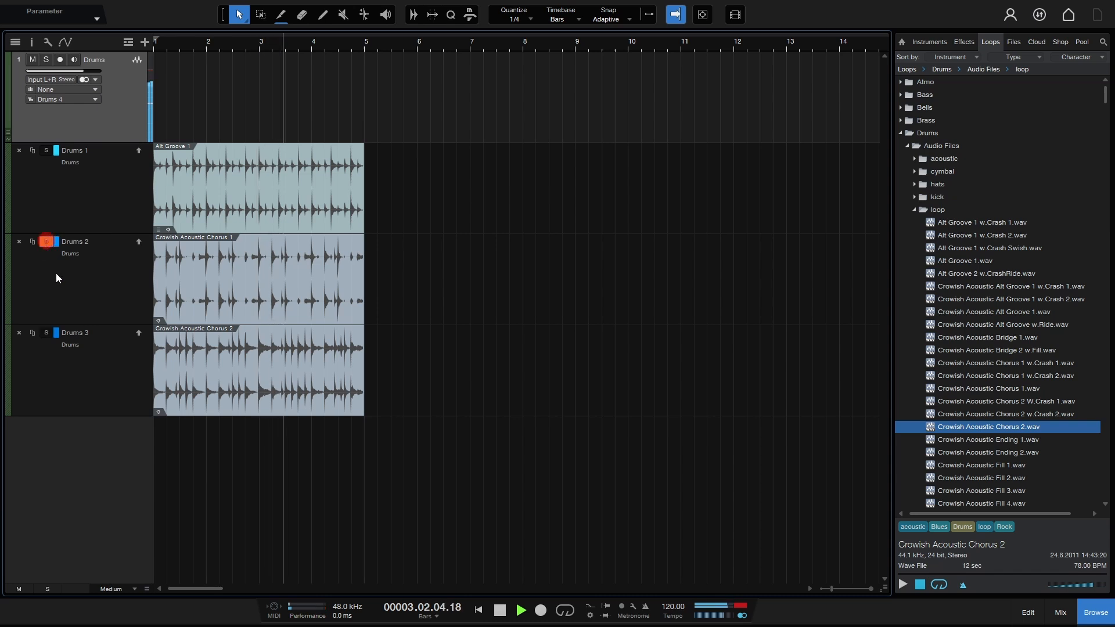
left_click(46, 150)
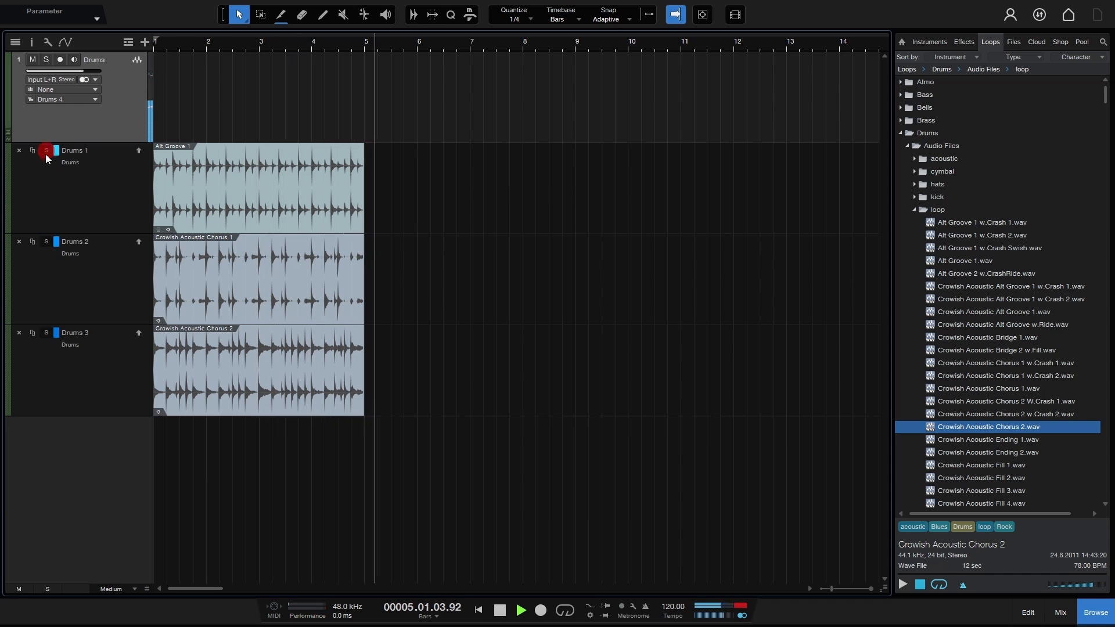
left_click(46, 151)
key("space")
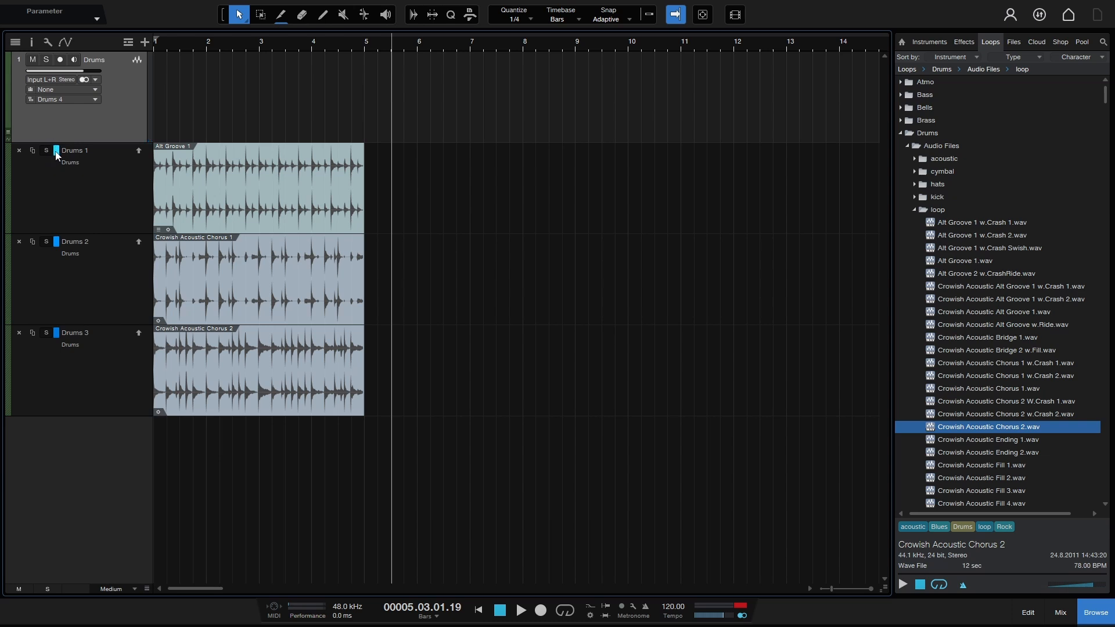
left_click(57, 152)
Step: Colour Drums 1 red, Drums 2 yellow and Drums 3 green, leaving the Drums 1 name unchanged
left_click(96, 183)
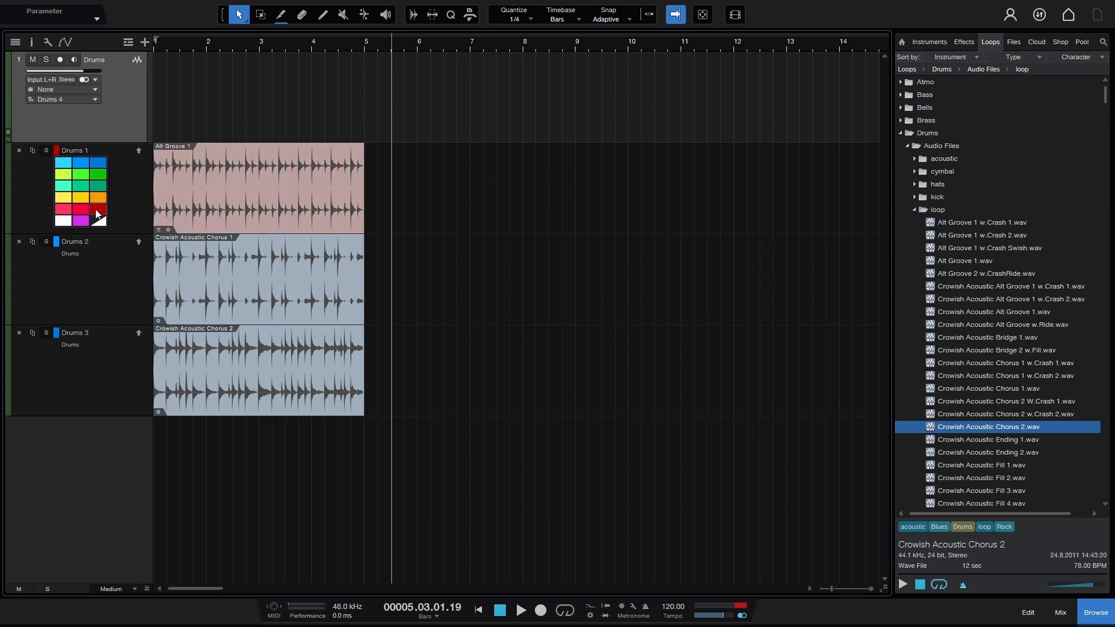
left_click(96, 287)
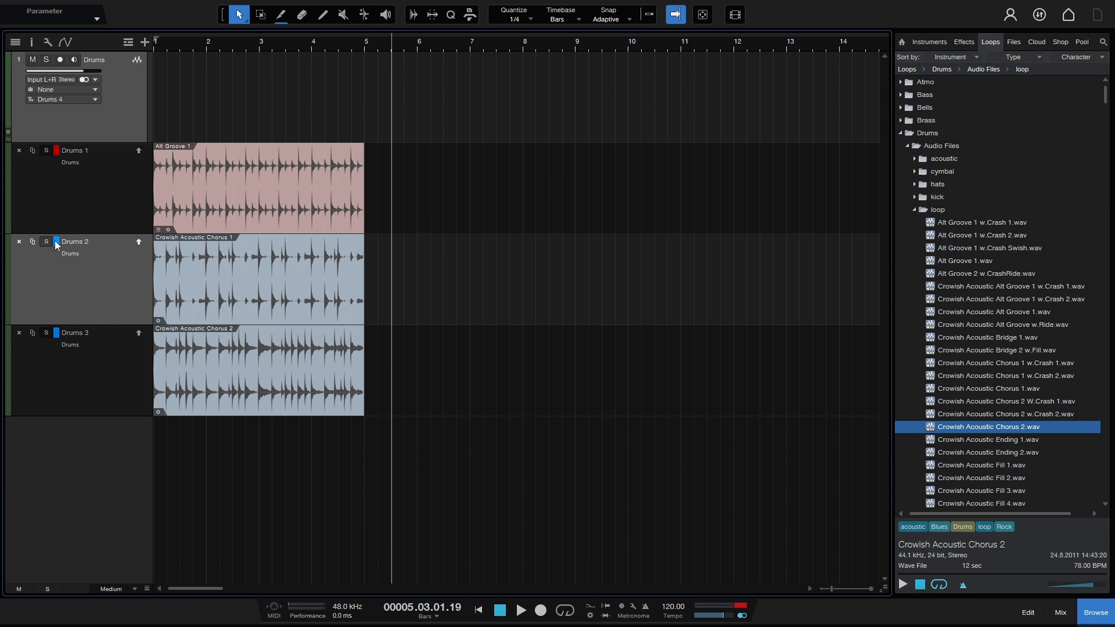
left_click(57, 242)
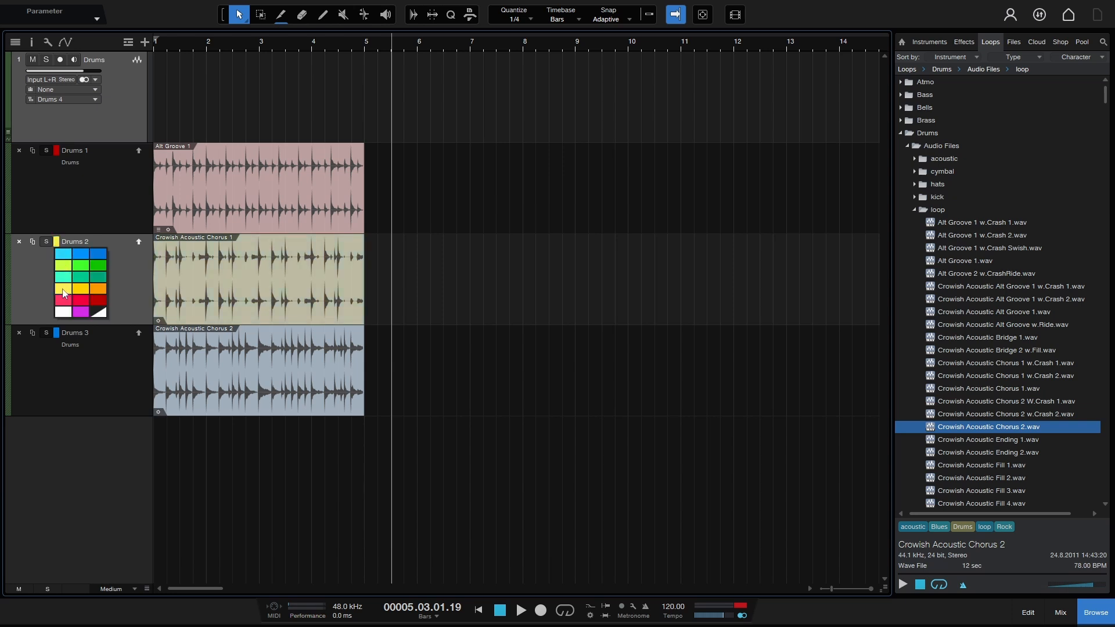
left_click(63, 289)
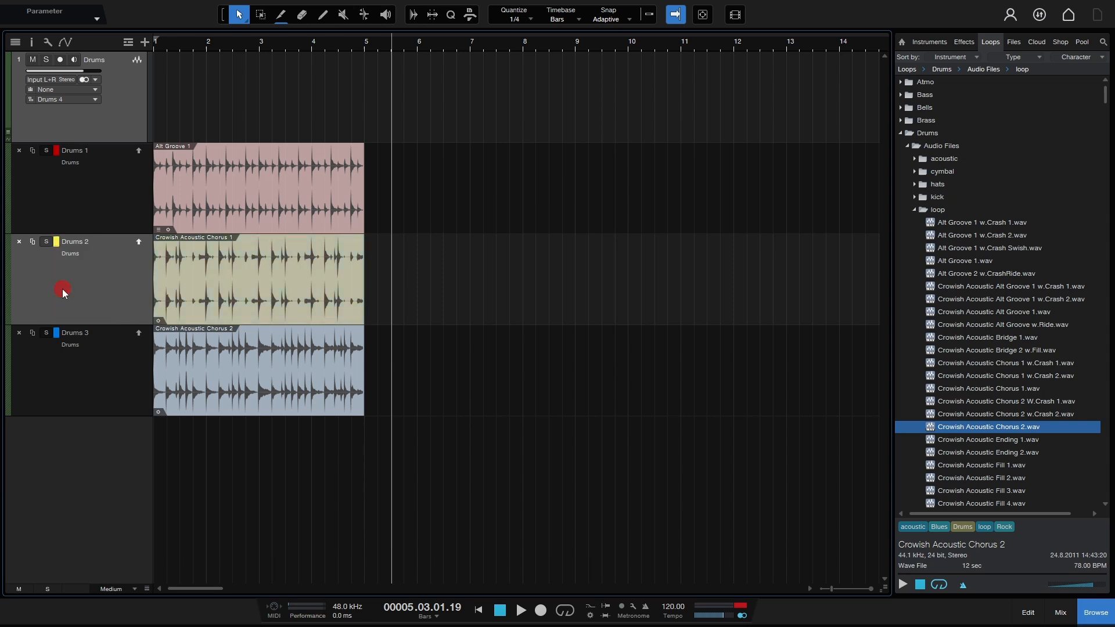
left_click(55, 334)
left_click(97, 355)
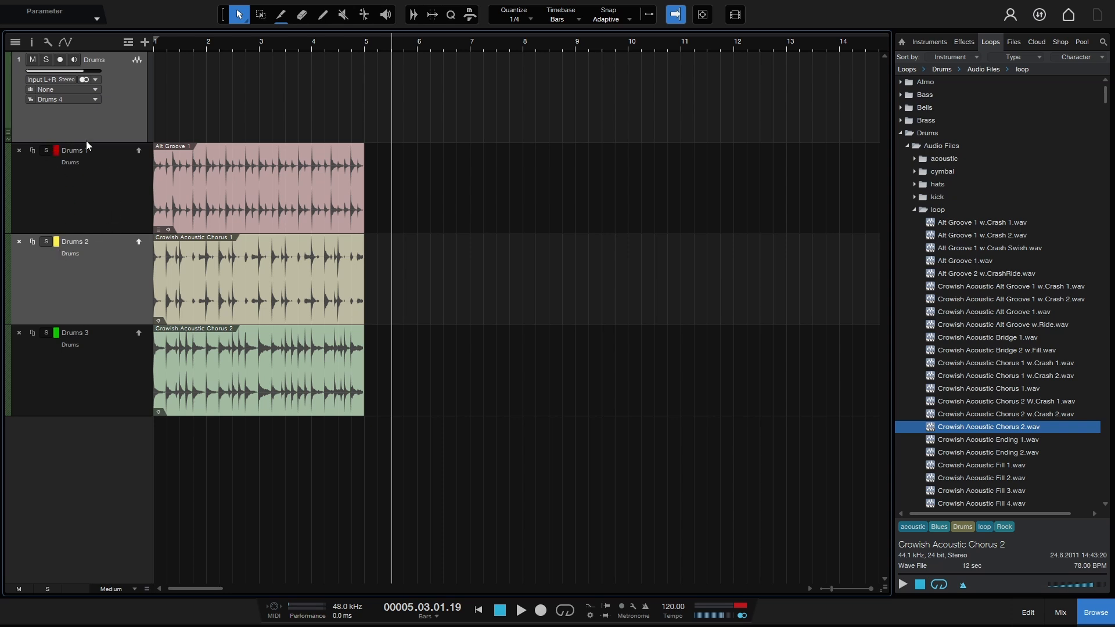
double_click(74, 151)
left_click(91, 193)
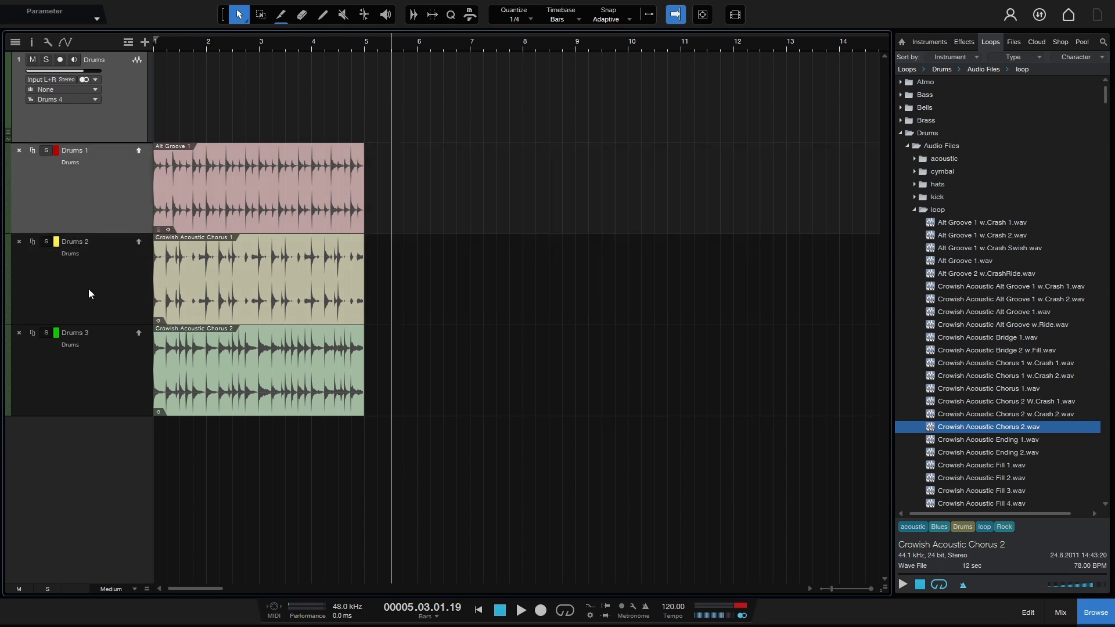
left_click(138, 149)
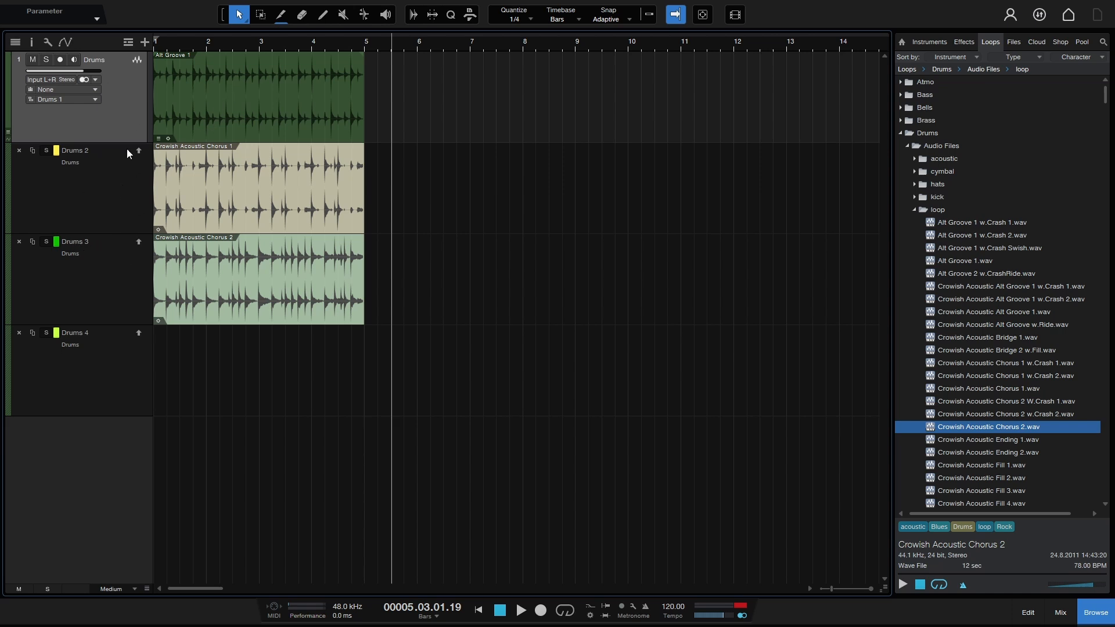
left_click(138, 243)
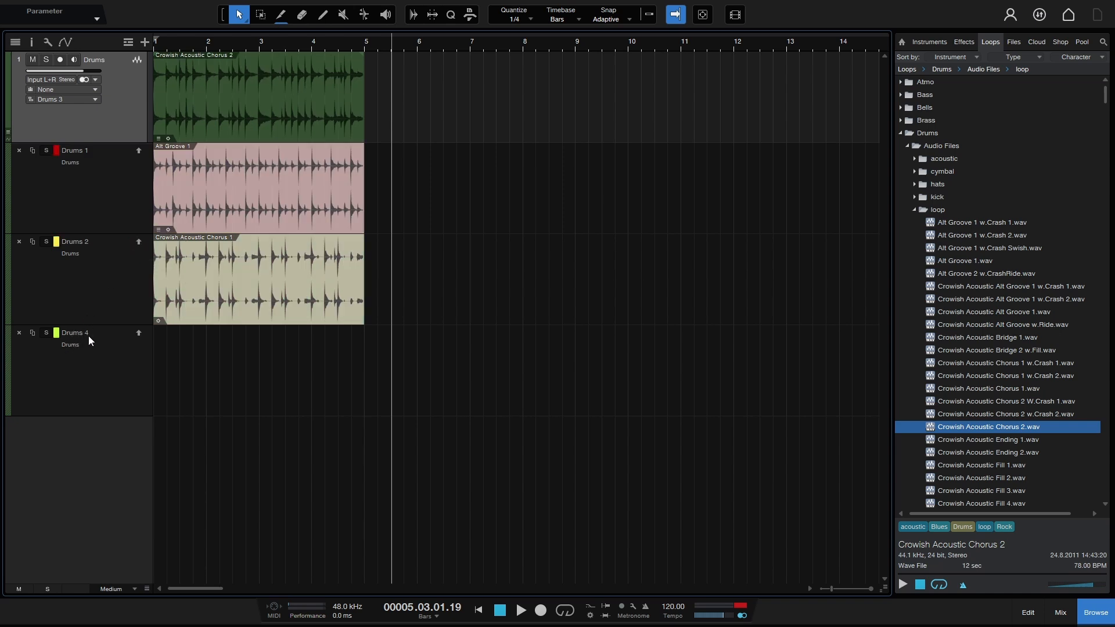
left_click(139, 333)
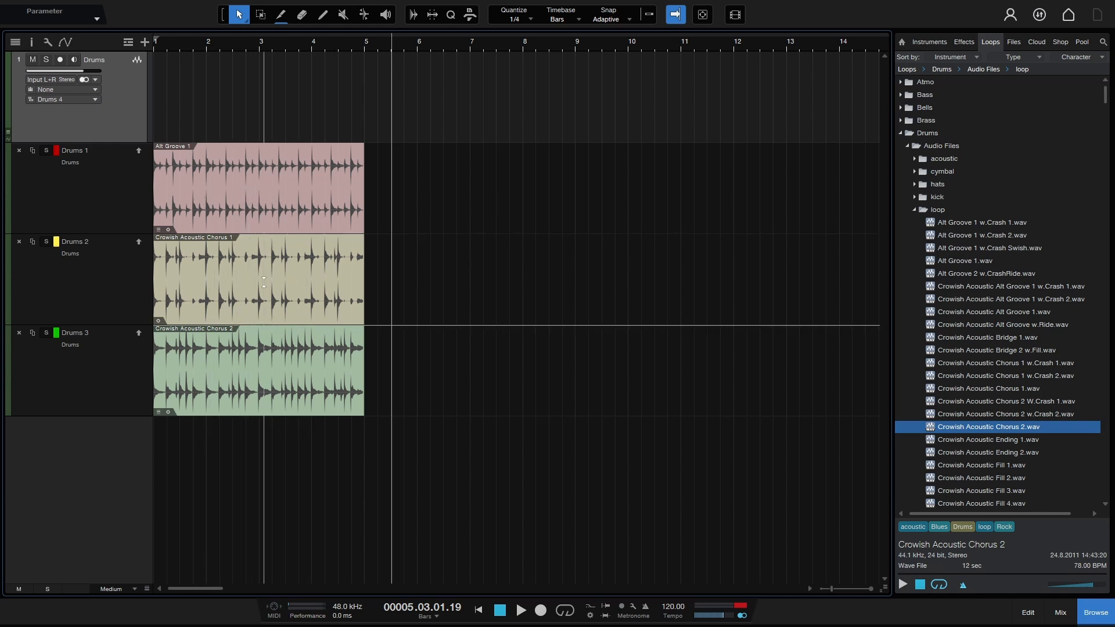
Step: With Snap on, range-select bar 1 on Drums 1, bars 2–4 on Drums 2 and bars 4–5 on Drums 3
left_click(647, 14)
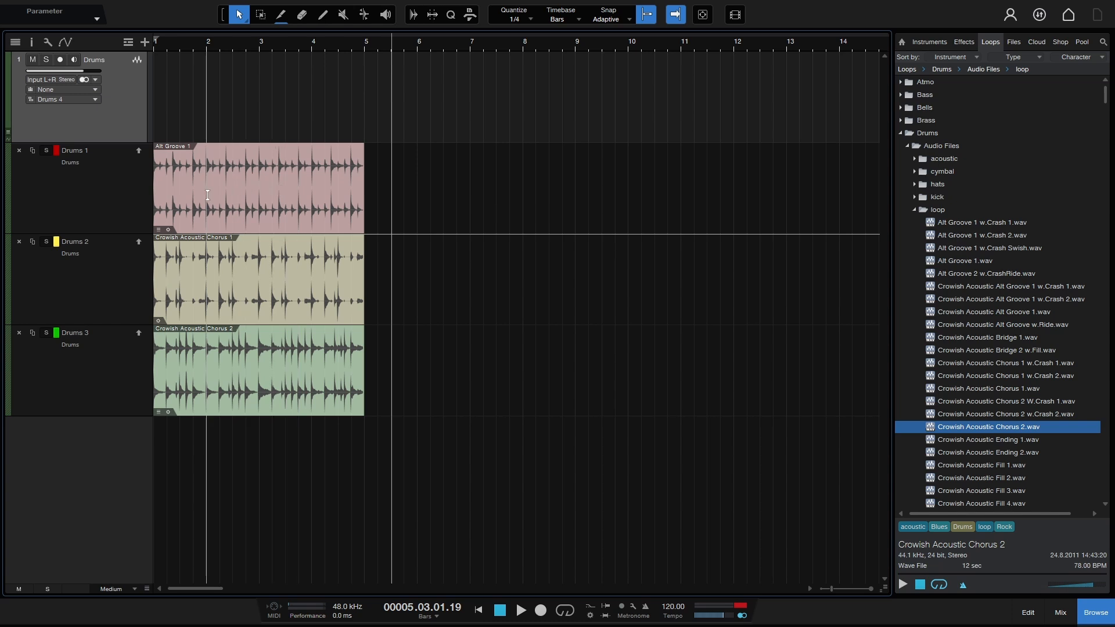
left_click_drag(207, 195, 154, 198)
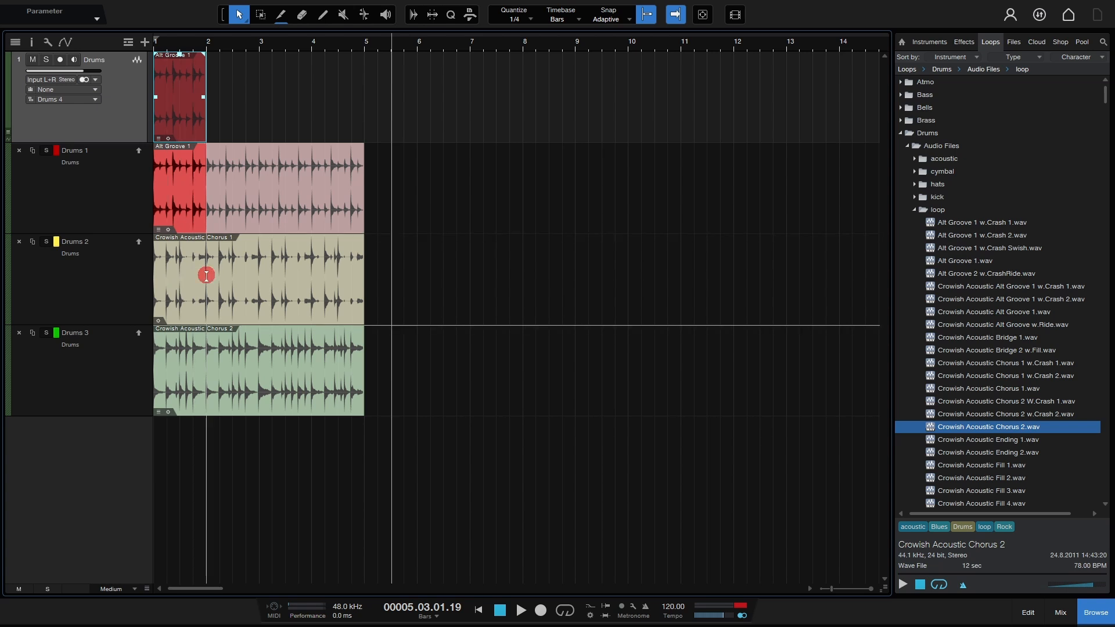
left_click_drag(207, 276, 310, 286)
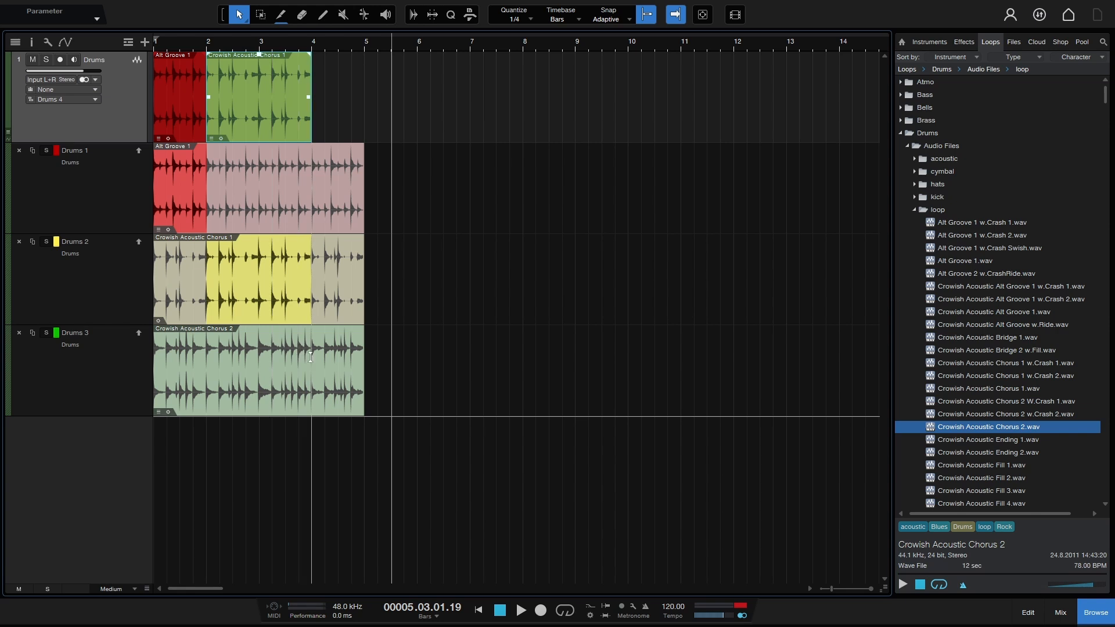
left_click_drag(311, 358, 364, 365)
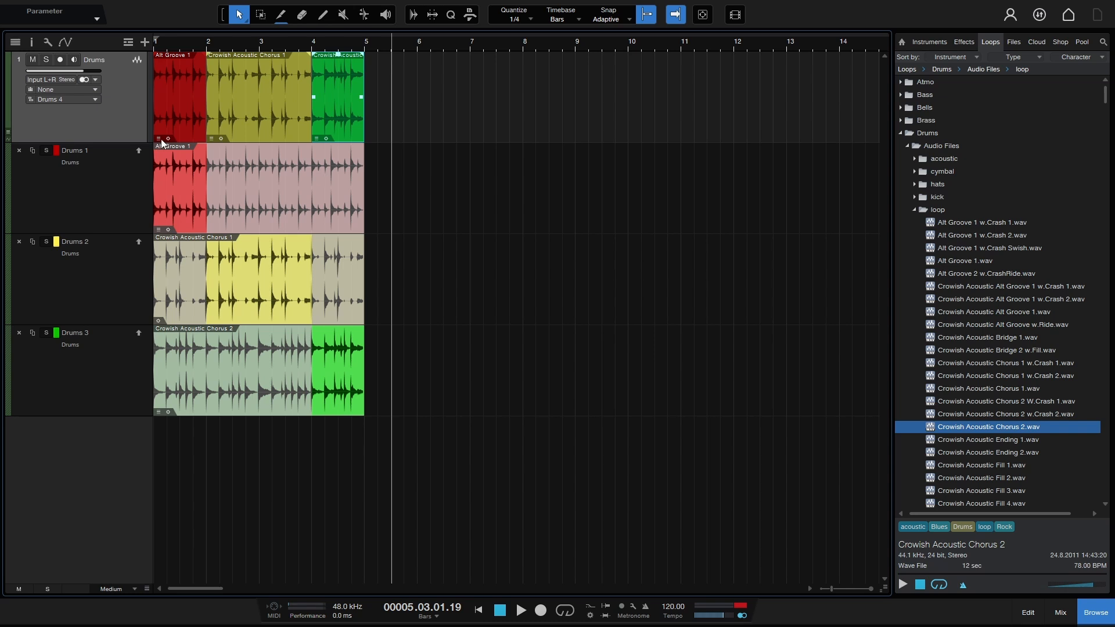
left_click(316, 140)
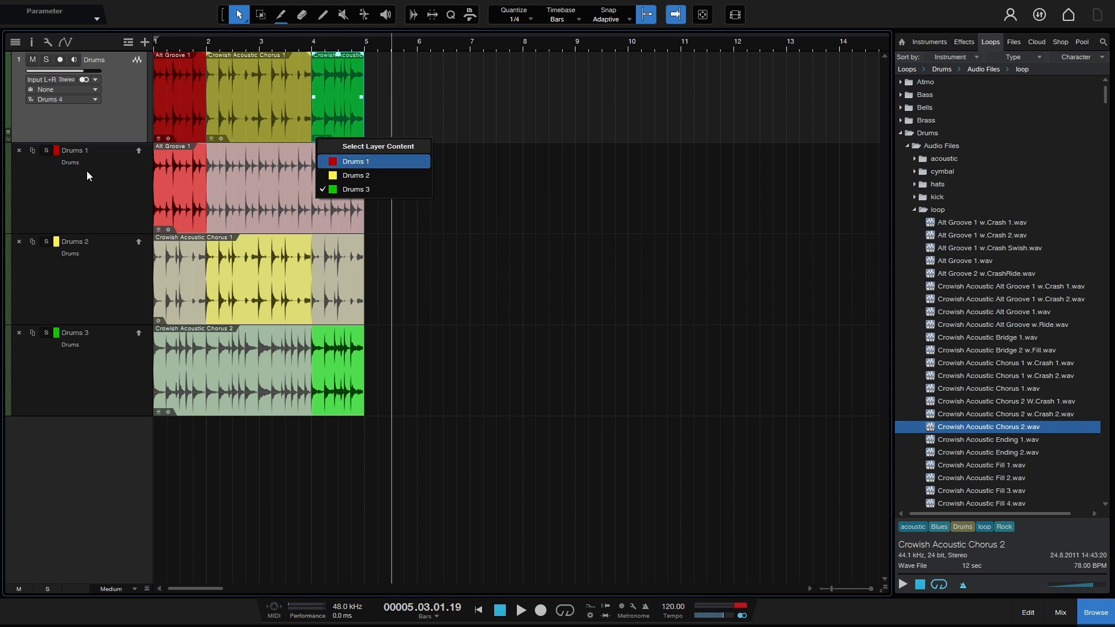
left_click(347, 164)
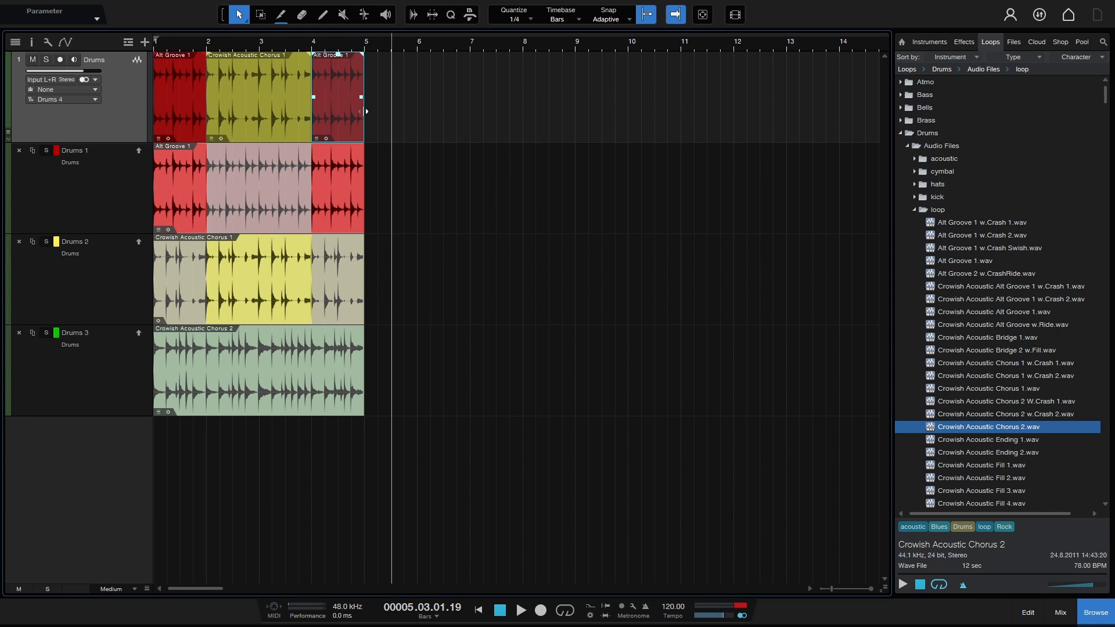
key("ctrl+z")
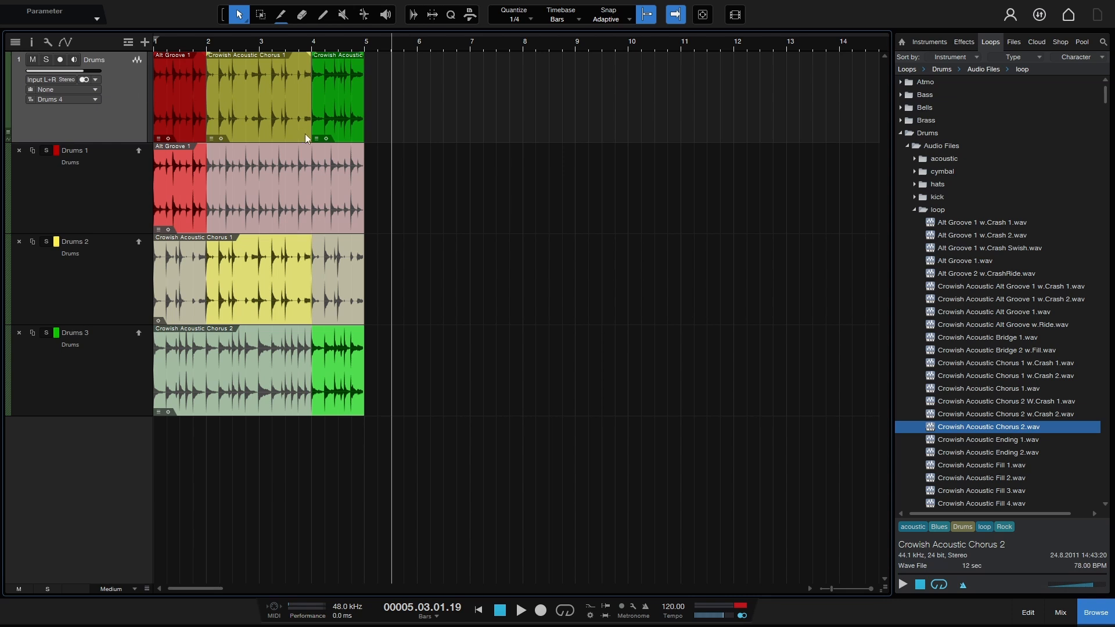
key("Home")
key("space")
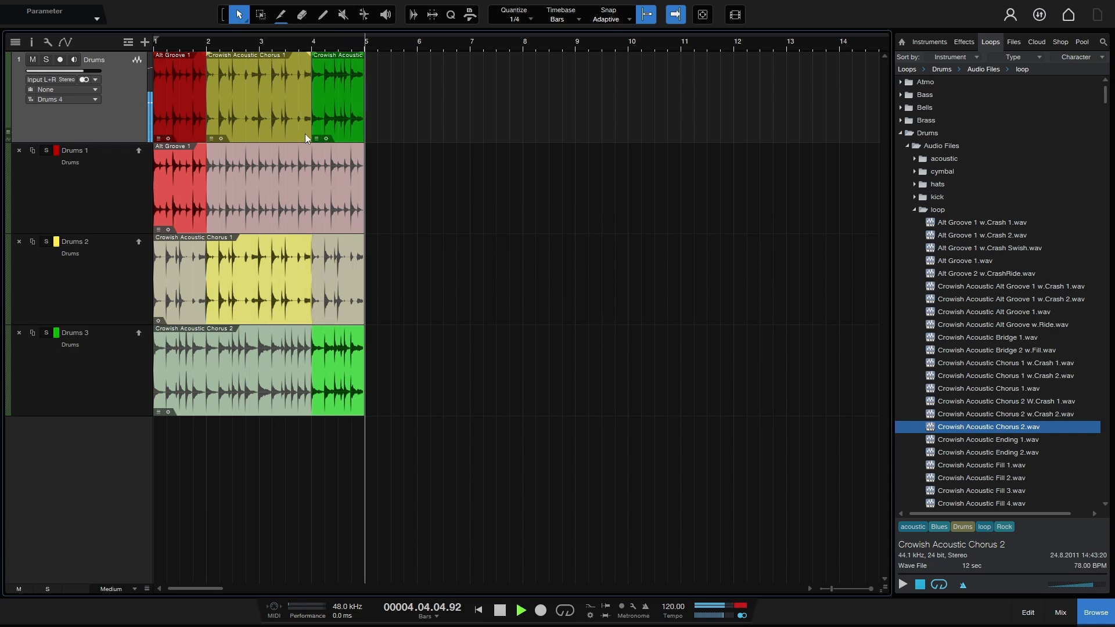
key("space")
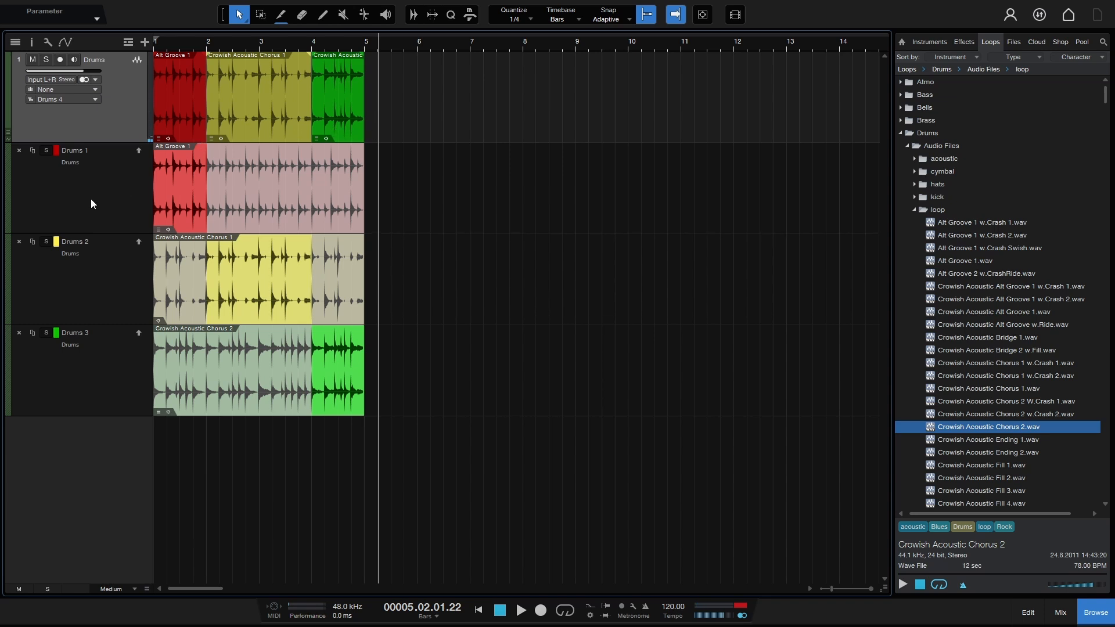
key("Home")
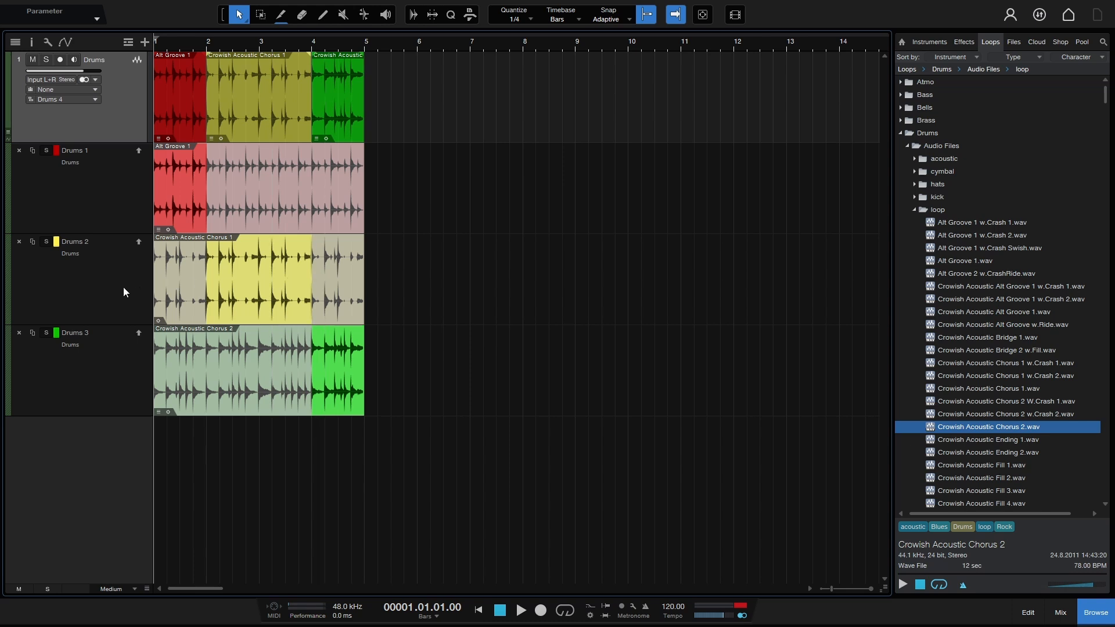
left_click(46, 243)
key("space")
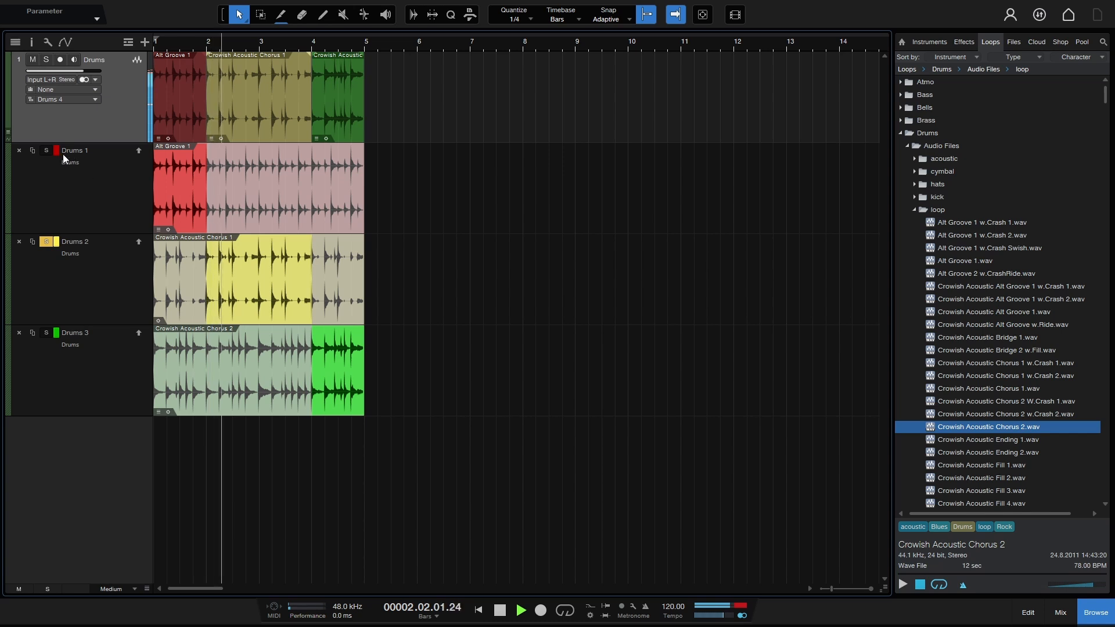
left_click(46, 150)
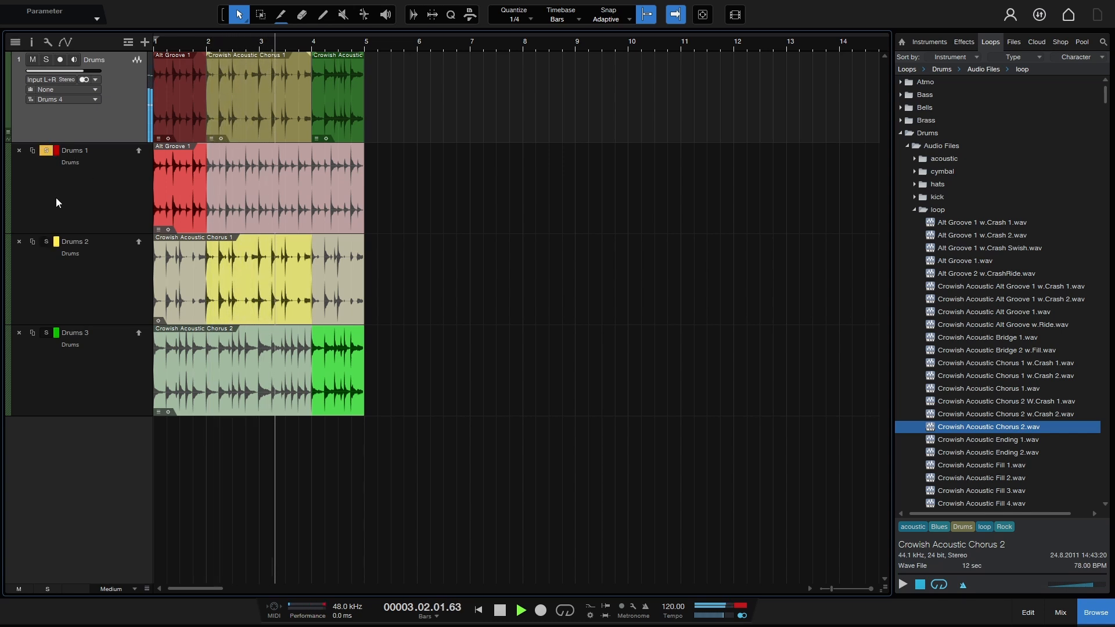
left_click(46, 334)
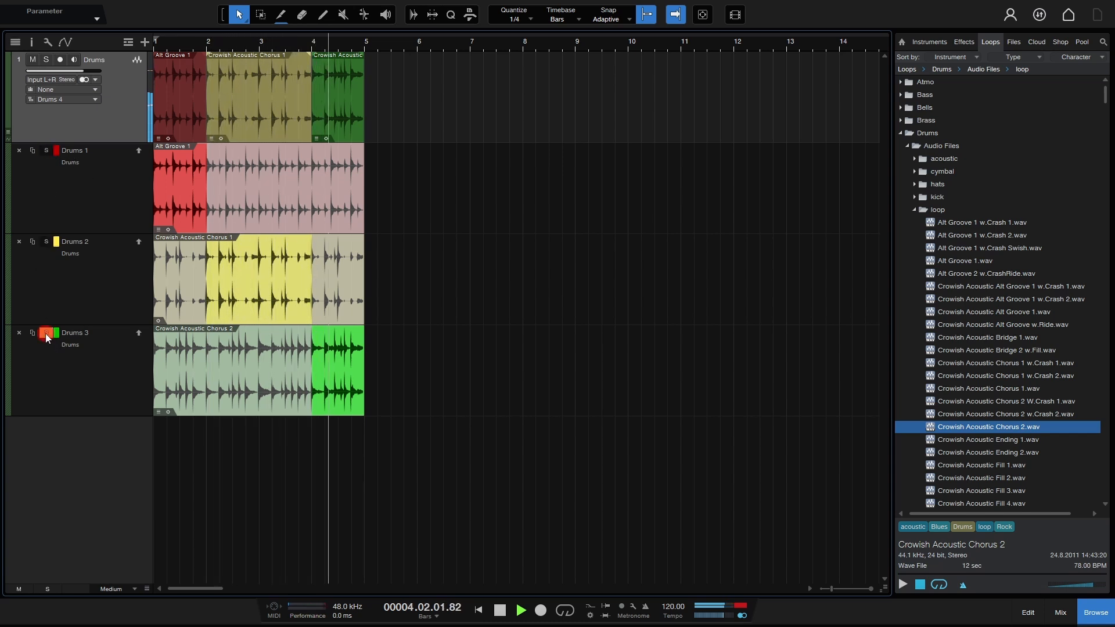
key("space")
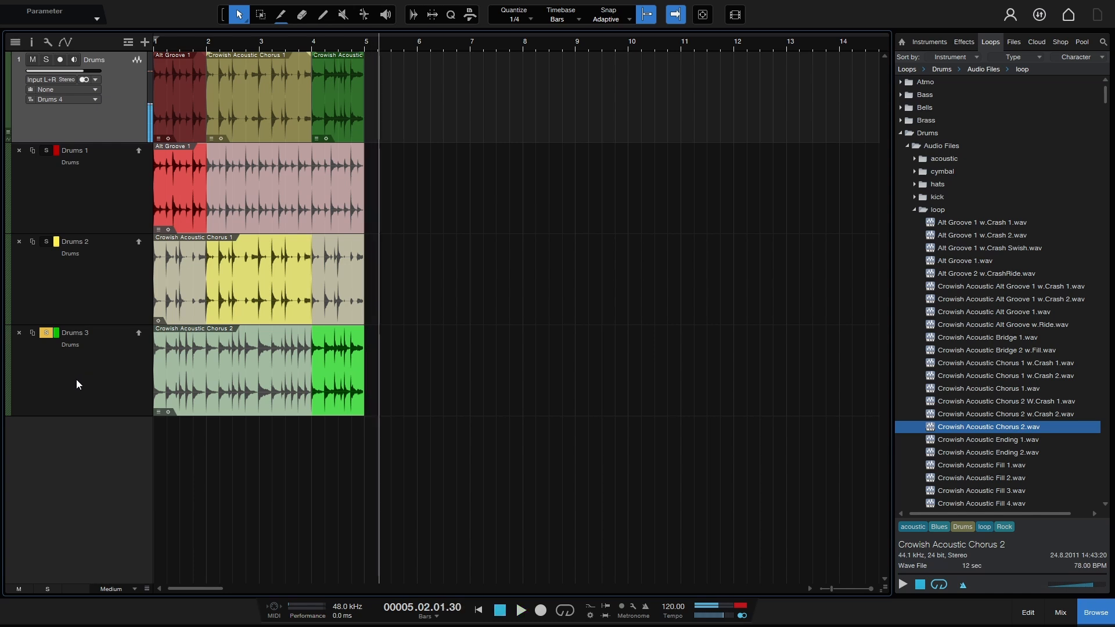
left_click(45, 333)
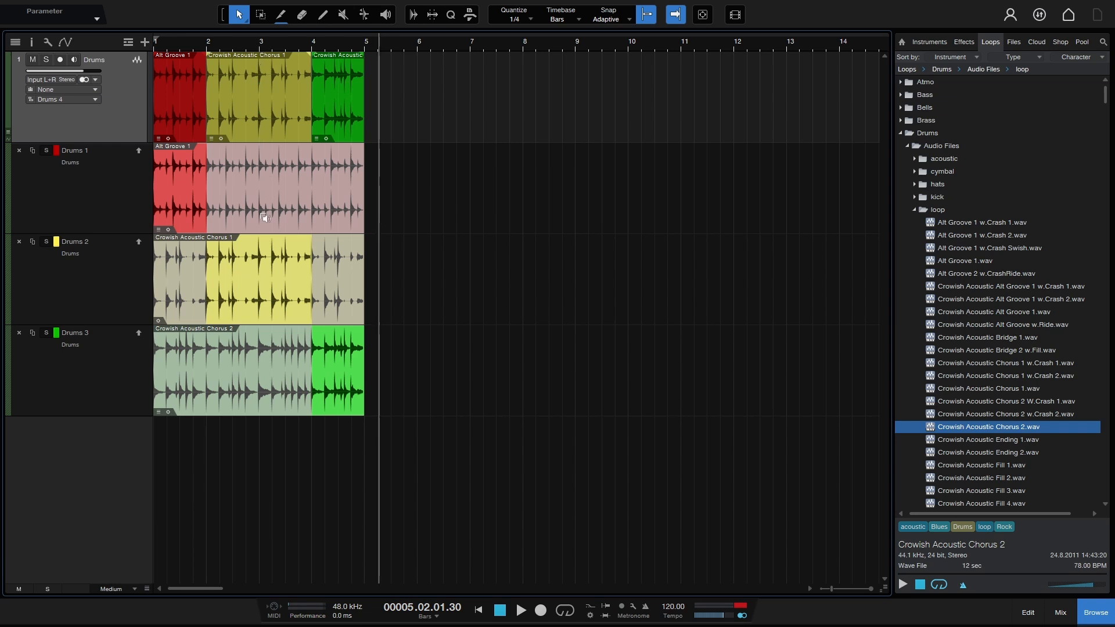
left_click(265, 277)
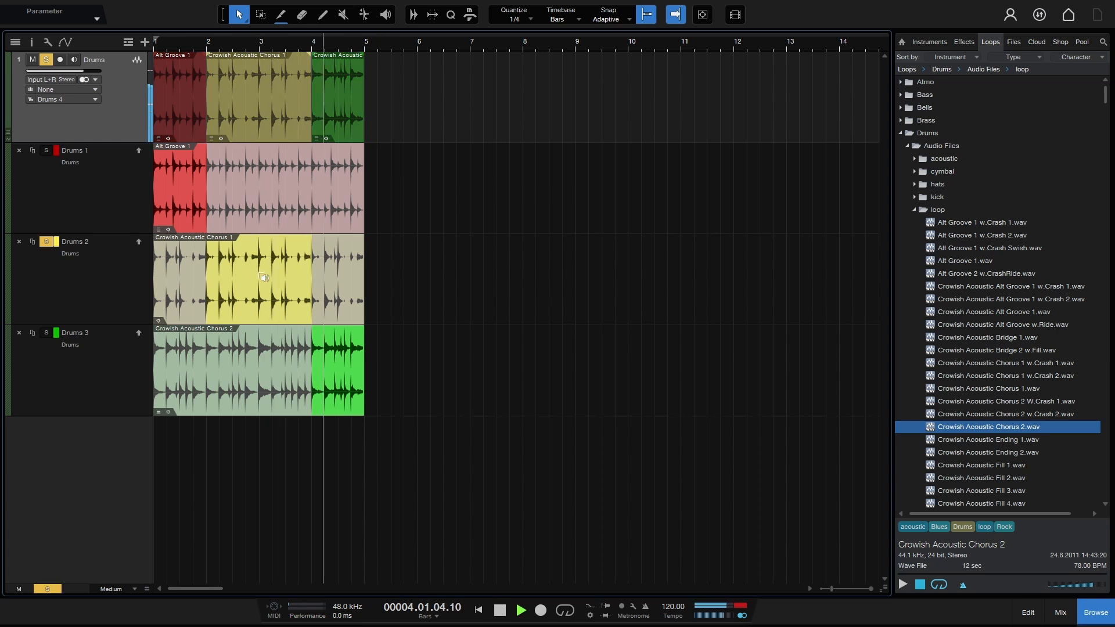
left_click_drag(265, 278, 269, 272)
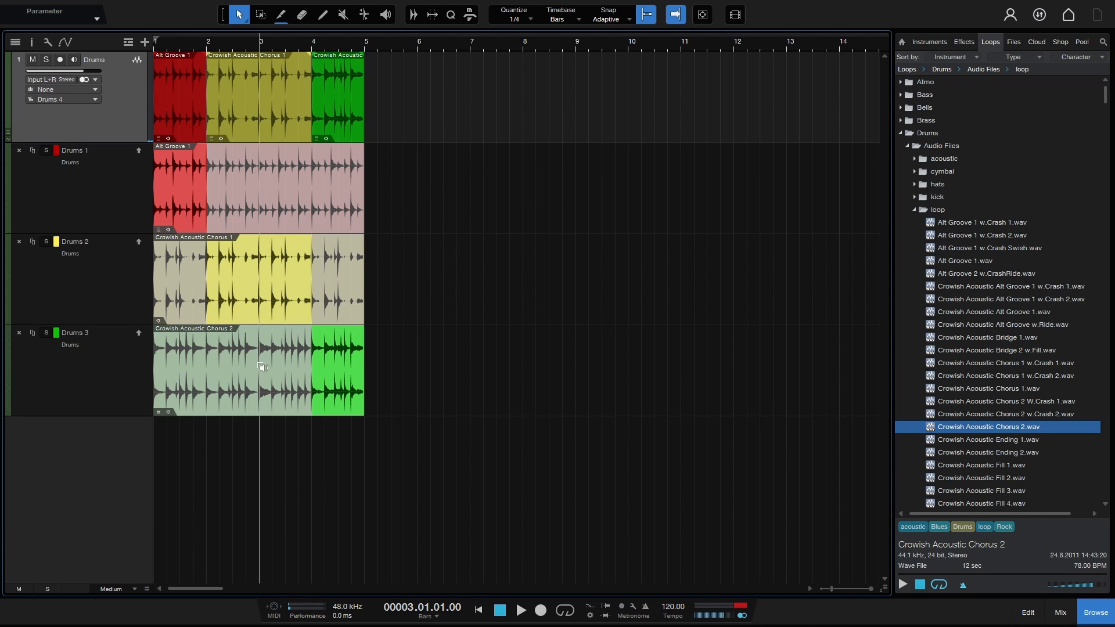
left_click_drag(262, 370, 263, 370)
left_click(161, 182)
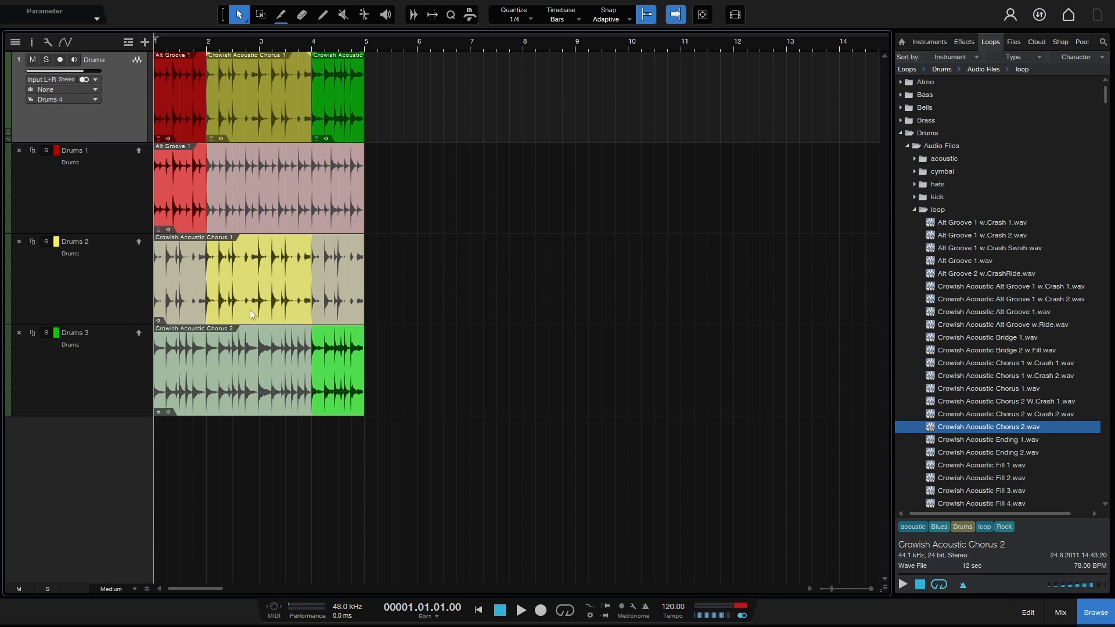
Step: Try Drums 3 takes for bars 1–4, then undo back to the Alt Groove 1 / Chorus 1 / Chorus 2 comp
left_click(235, 366)
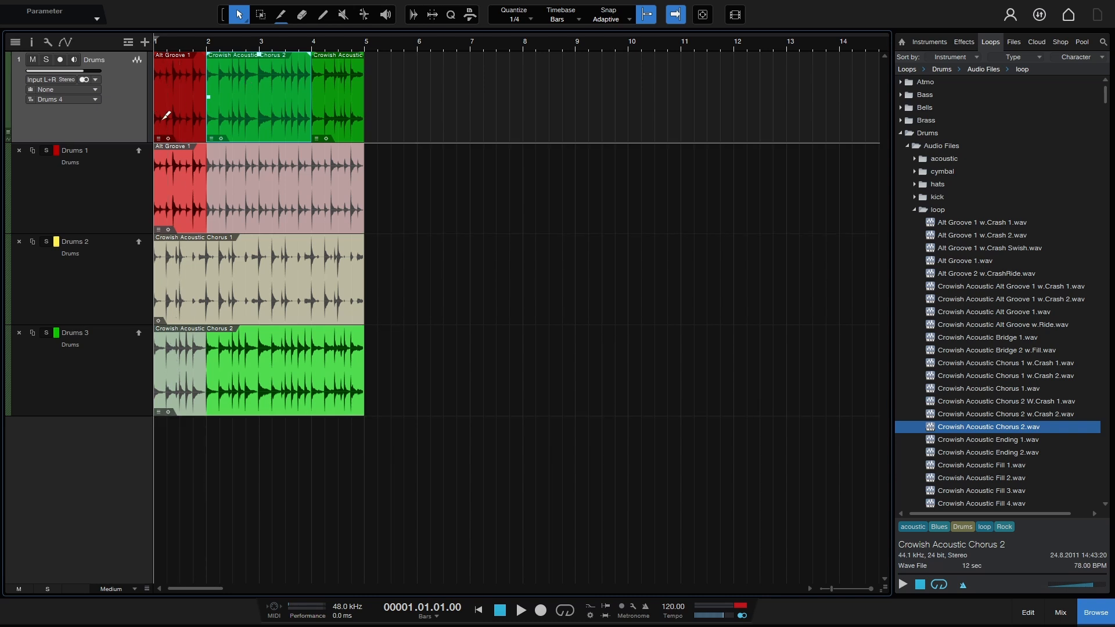
left_click(183, 371)
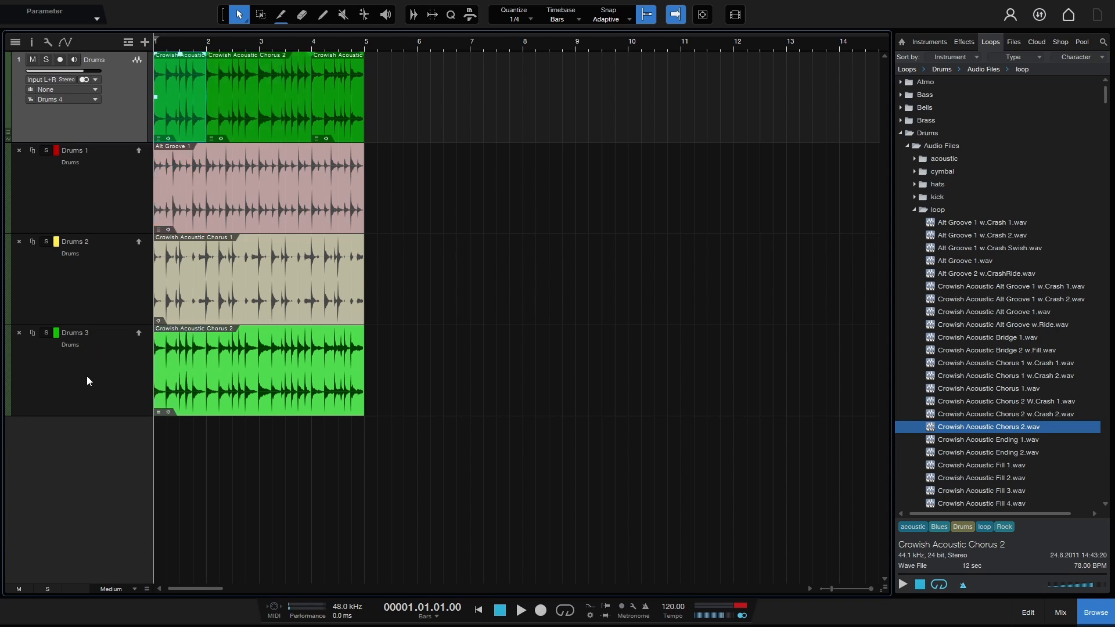
key("ctrl+z")
key("ctrl+z")
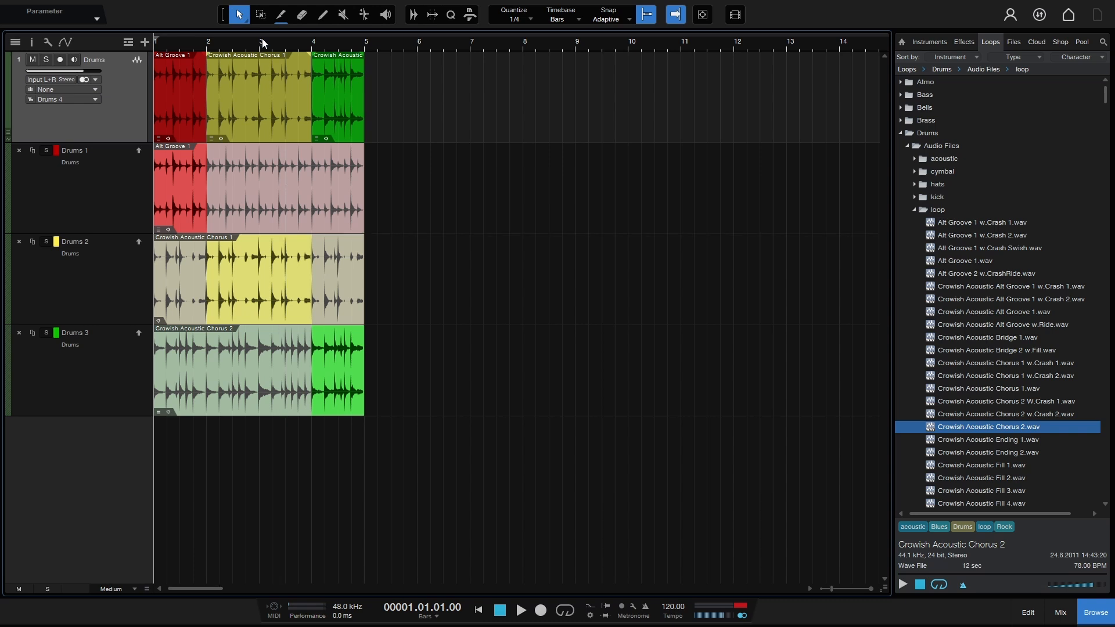
left_click(261, 15)
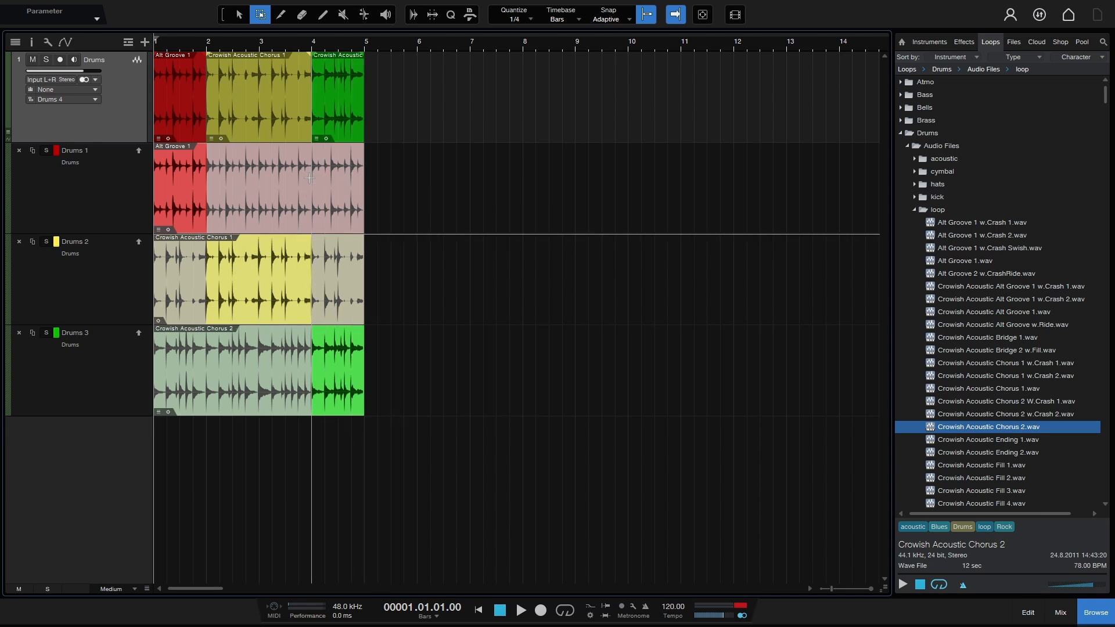
left_click_drag(312, 188, 389, 194)
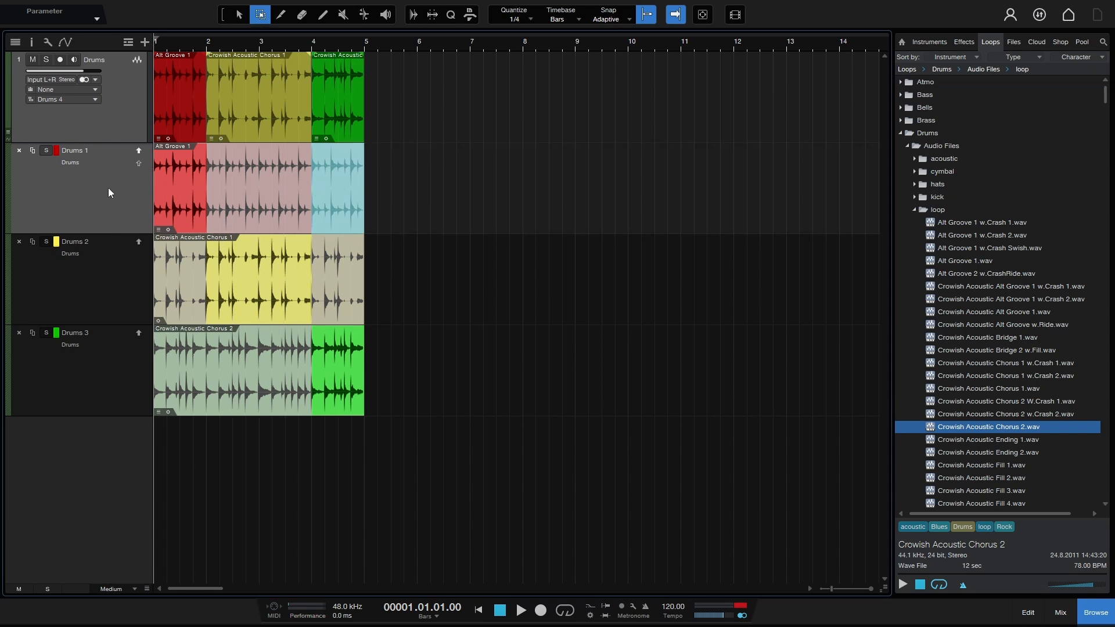
left_click(138, 163)
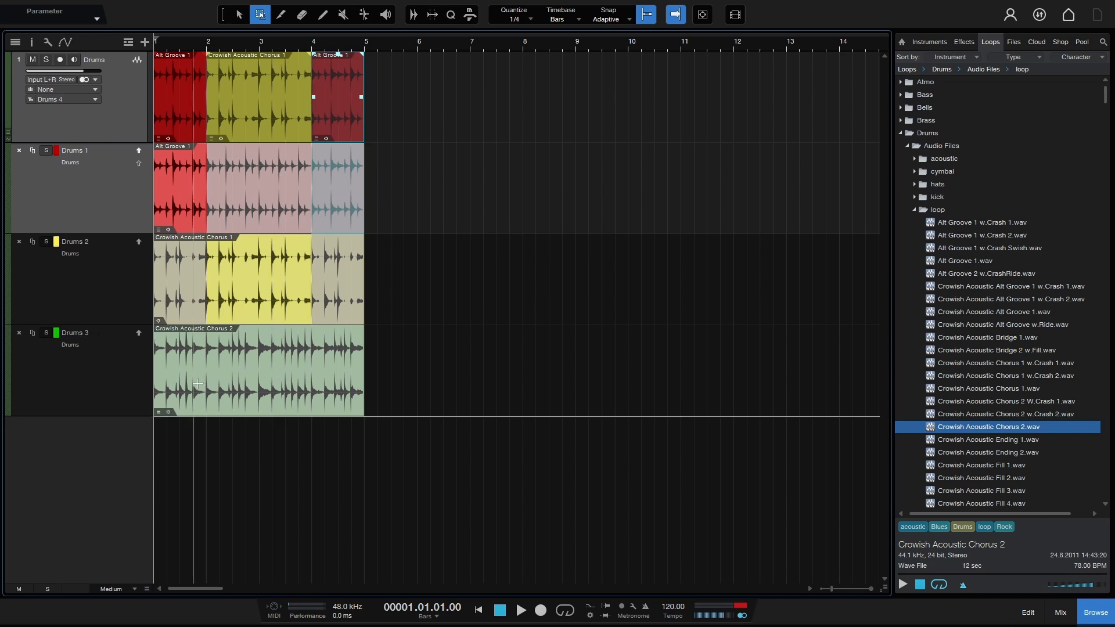
left_click_drag(206, 376, 312, 379)
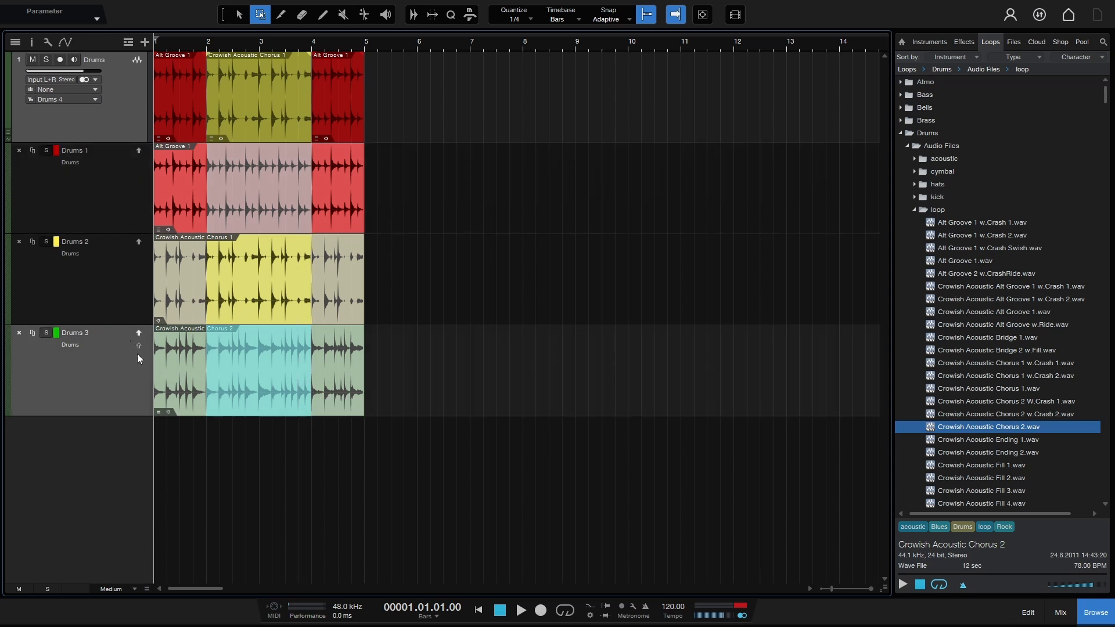
left_click(138, 347)
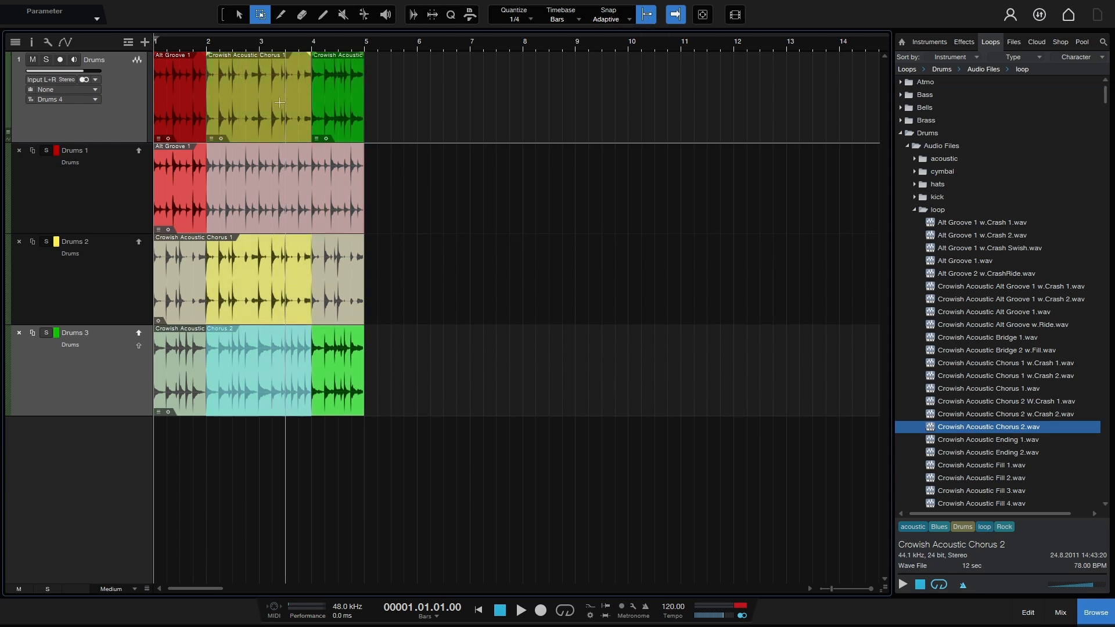
Step: Select the Arrow tool in the toolbar
left_click(239, 15)
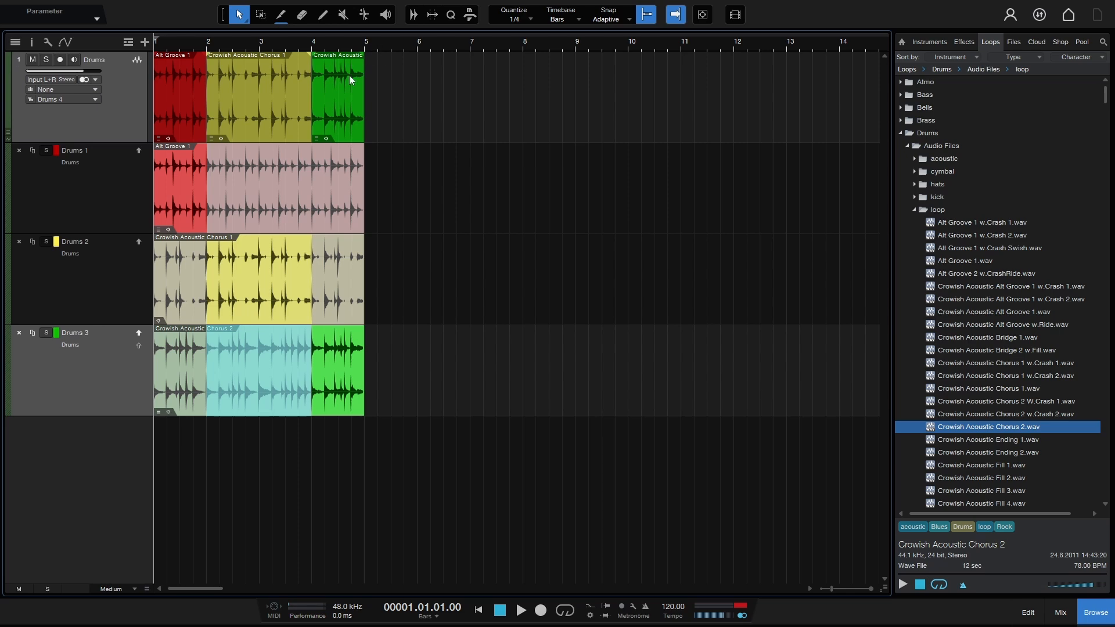
Step: Zoom in on the drum comp, hide the browser, and turn grid snapping off
left_click_drag(239, 44, 406, 69)
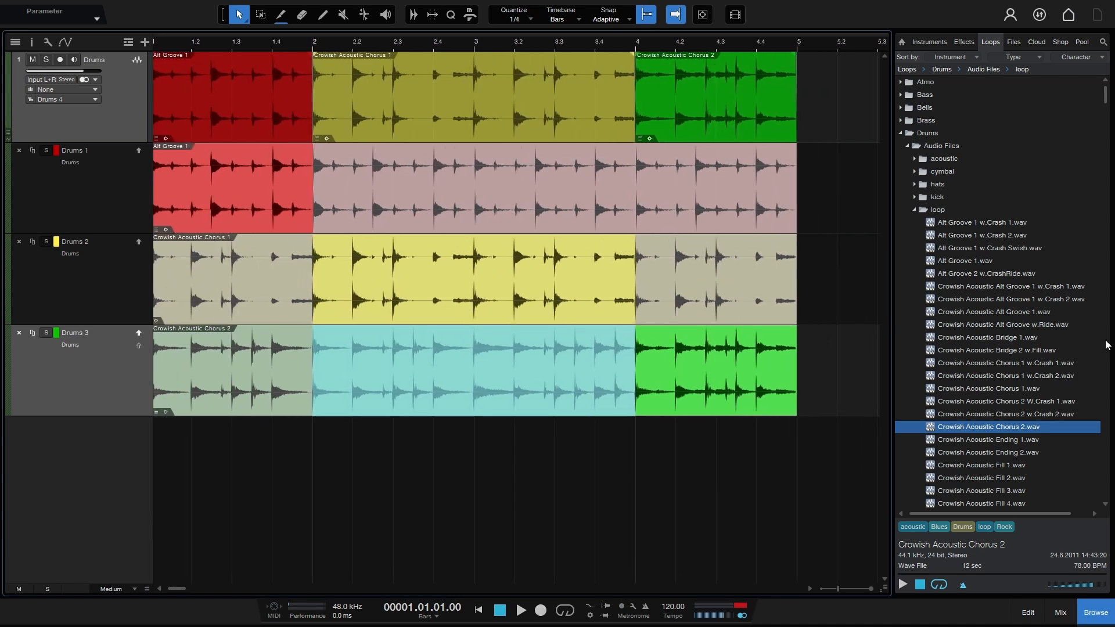
left_click(1096, 613)
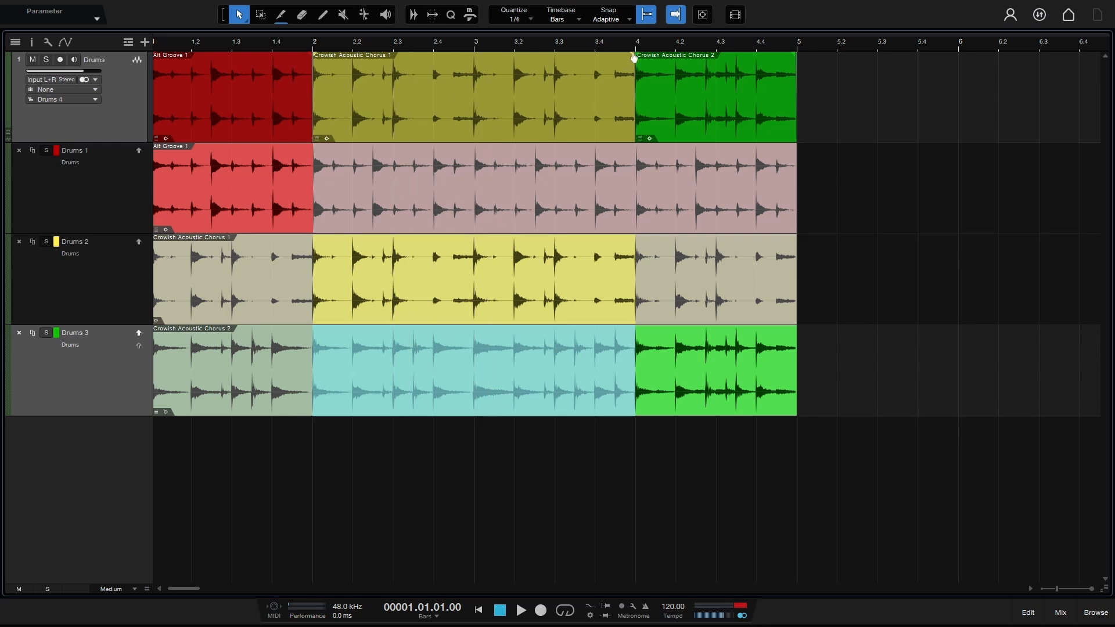
left_click(648, 15)
Step: Try Drums 1 and Drums 2 comp sections, undo them, and make the top Drums track taller
left_click(539, 196)
left_click_drag(539, 196, 590, 207)
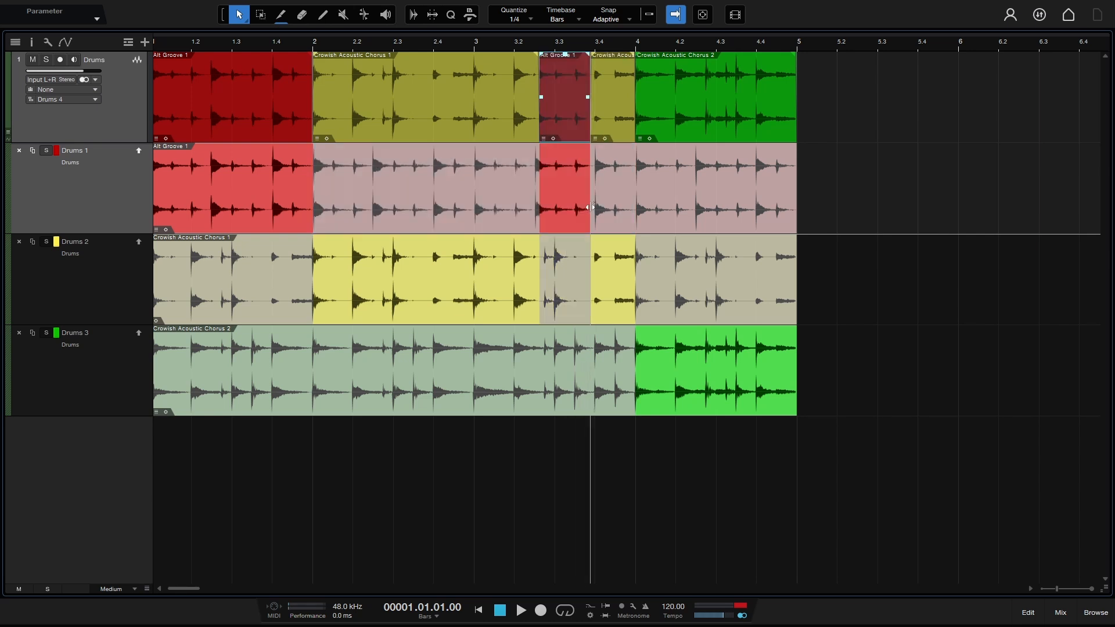
left_click_drag(359, 270, 414, 265)
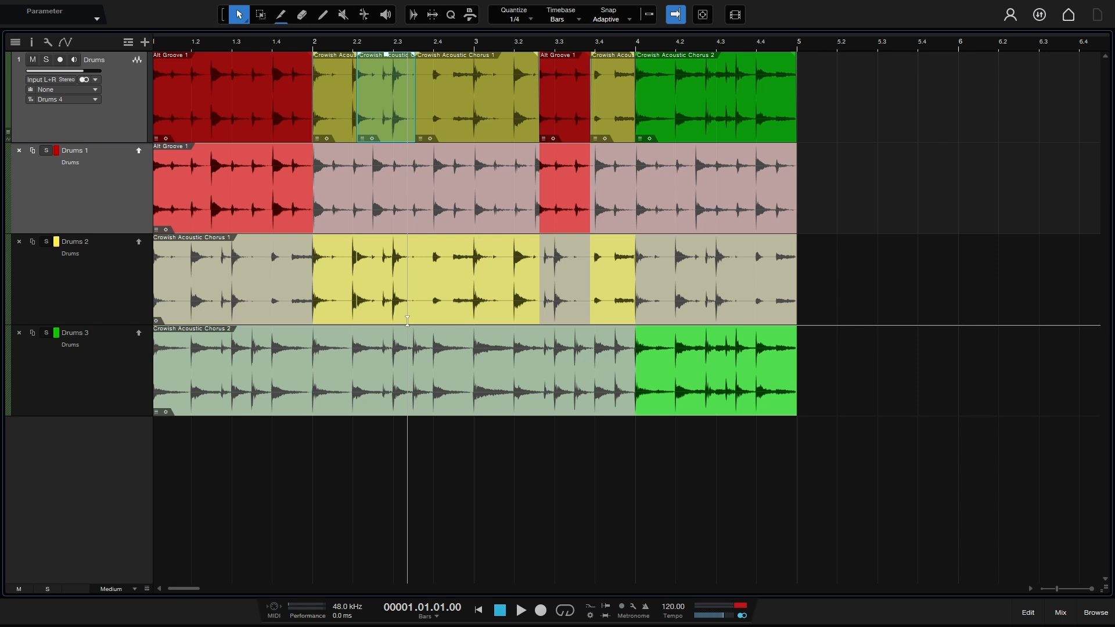
key("ctrl+z")
key("ctrl+z")
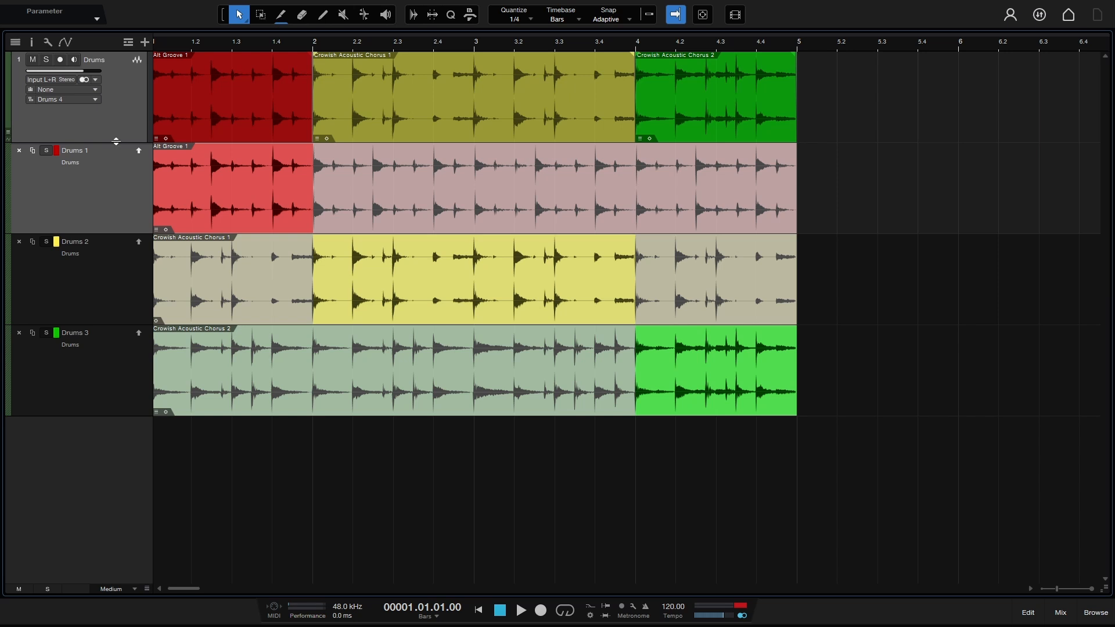
left_click_drag(115, 142, 108, 220)
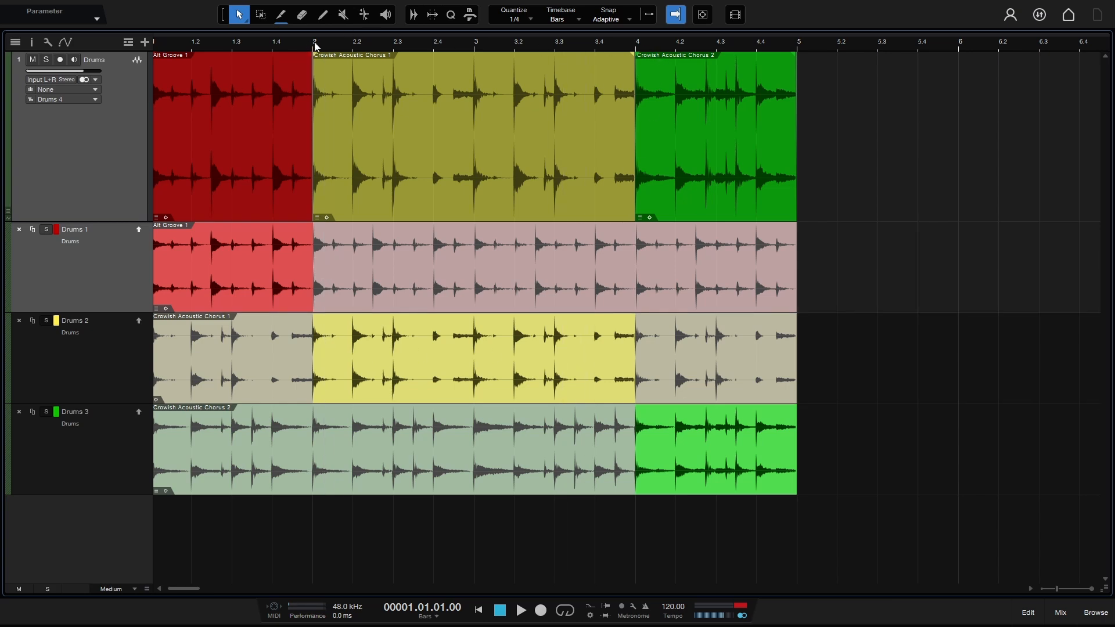
Step: Resize the bar 2 crossfade between Alt Groove 1 and Chorus 1 and bend it into exponential curves
left_click_drag(315, 46, 367, 136)
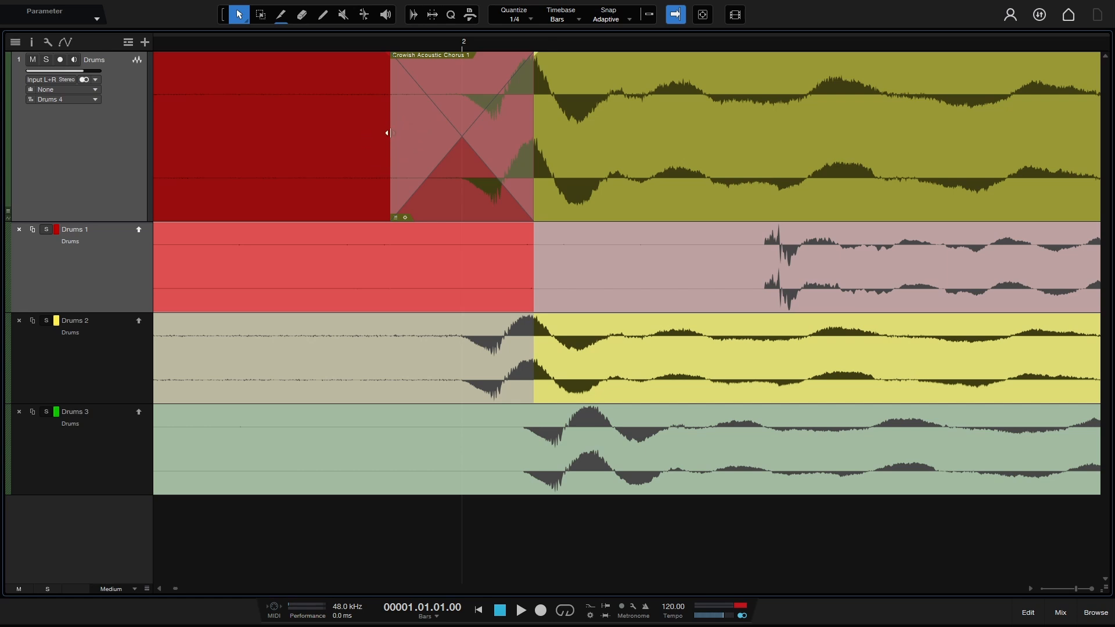
mouse_move(389, 133)
left_mouse_down()
mouse_move(452, 135)
mouse_move(405, 136)
left_mouse_up()
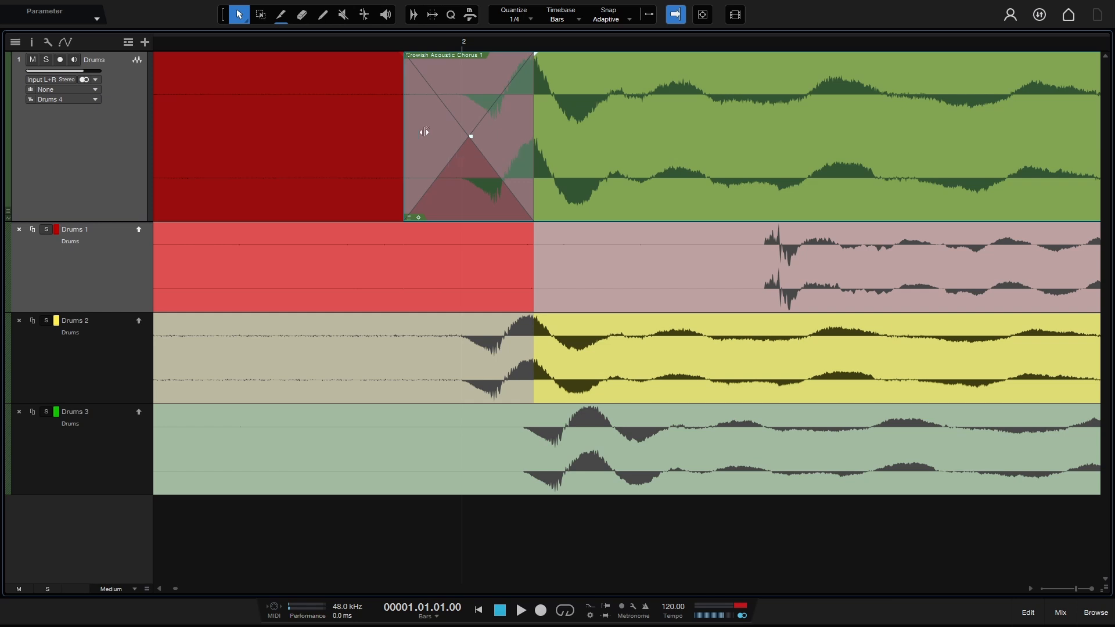
mouse_move(532, 133)
left_mouse_down()
mouse_move(623, 141)
mouse_move(532, 142)
left_mouse_up()
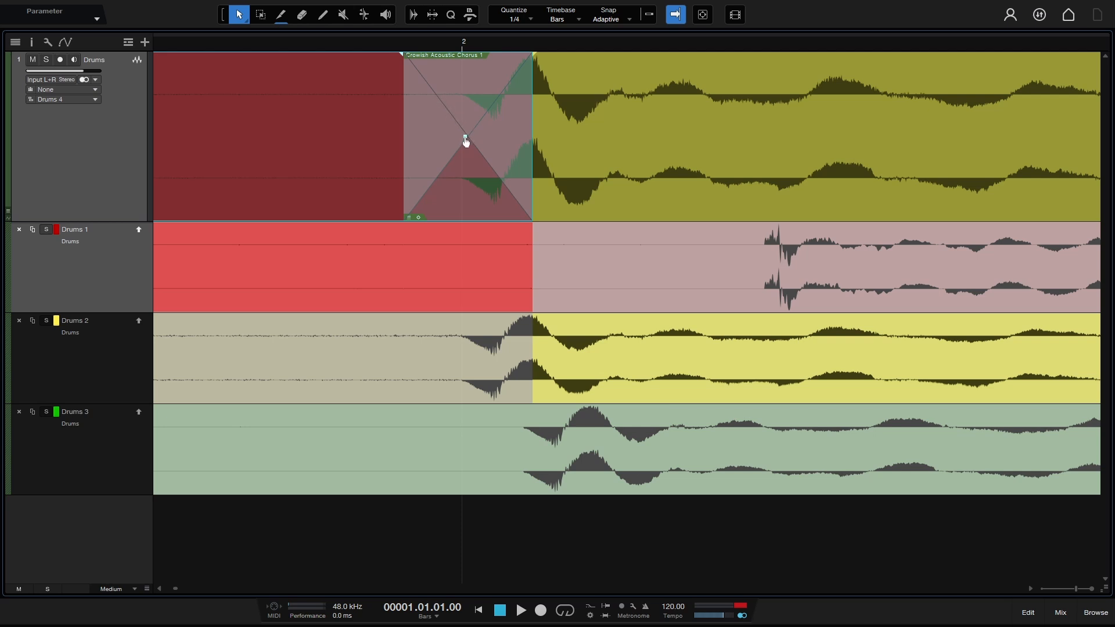
mouse_move(466, 141)
left_mouse_down()
mouse_move(462, 178)
mouse_move(467, 68)
mouse_move(465, 143)
left_mouse_up()
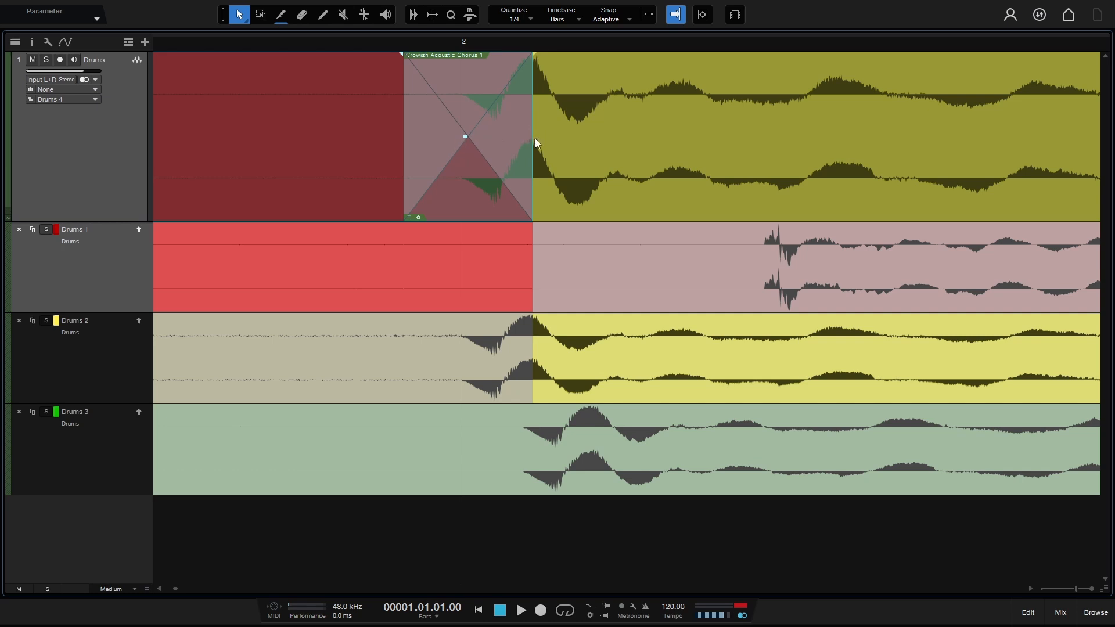
mouse_move(535, 143)
left_mouse_down()
mouse_move(559, 141)
mouse_move(526, 141)
left_mouse_up()
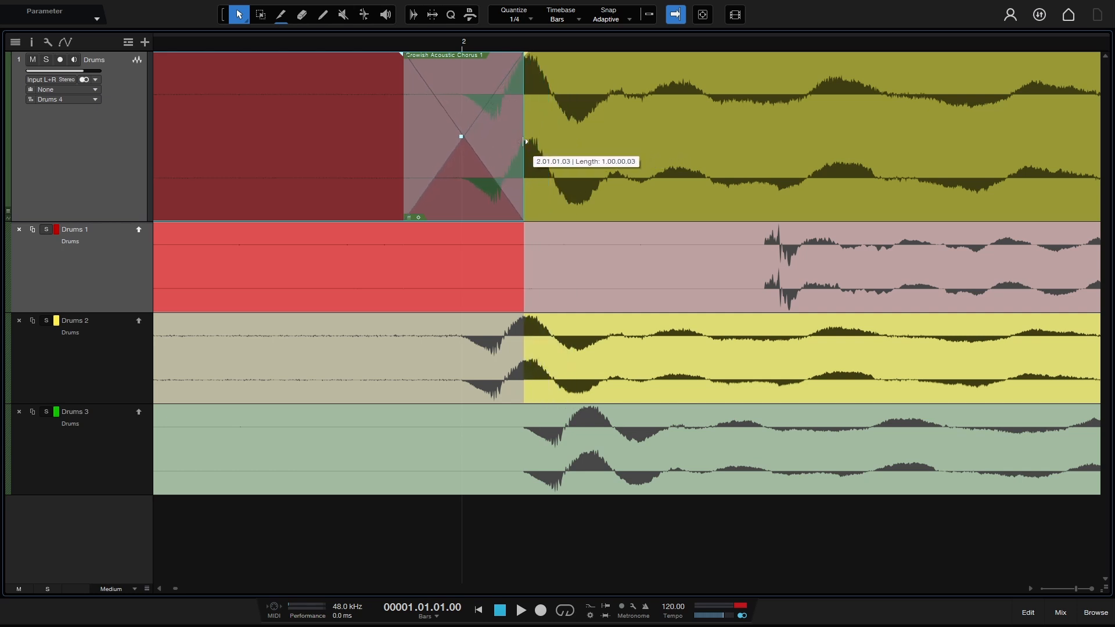
mouse_move(403, 136)
left_mouse_down()
mouse_move(448, 134)
mouse_move(382, 136)
left_mouse_up()
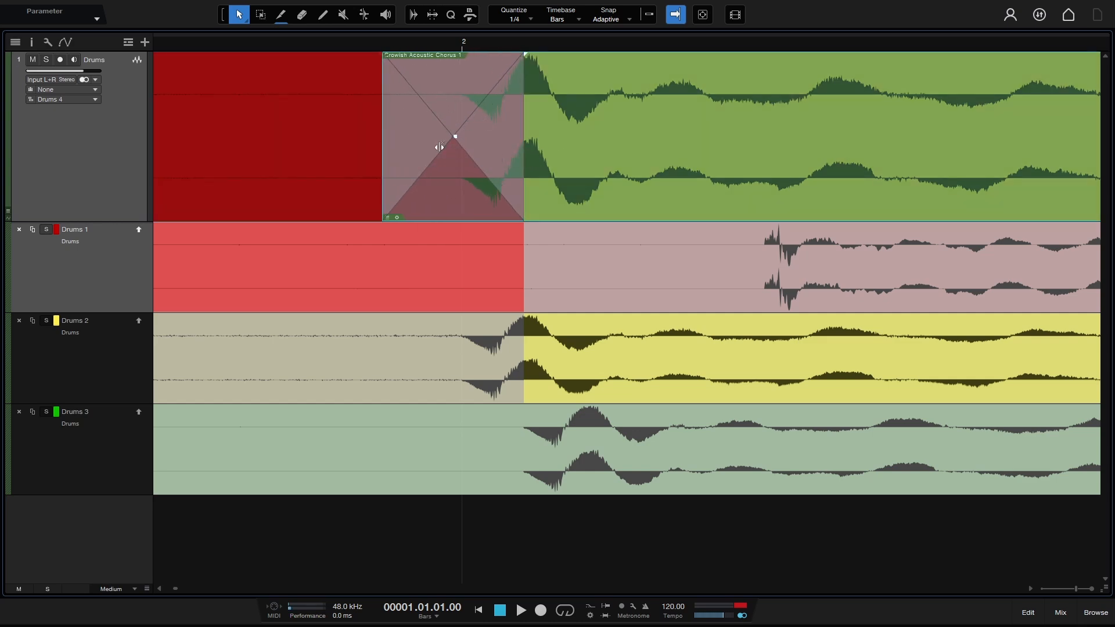
left_click_drag(489, 43, 524, 7)
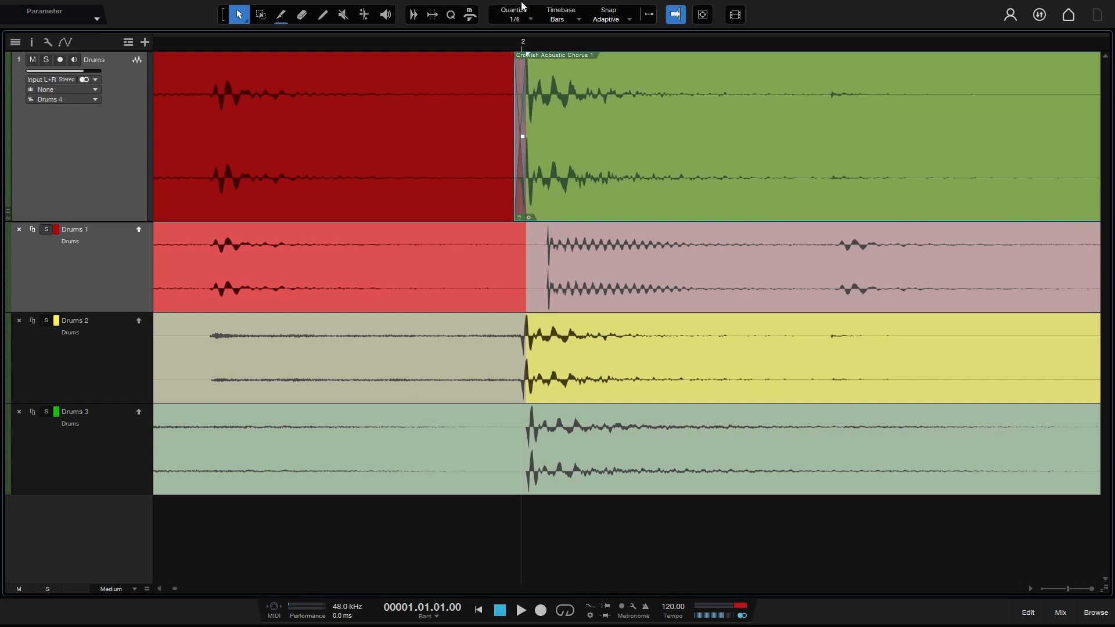
mouse_move(485, 47)
left_mouse_down()
mouse_move(487, 5)
mouse_move(478, 37)
mouse_move(496, 45)
left_mouse_up()
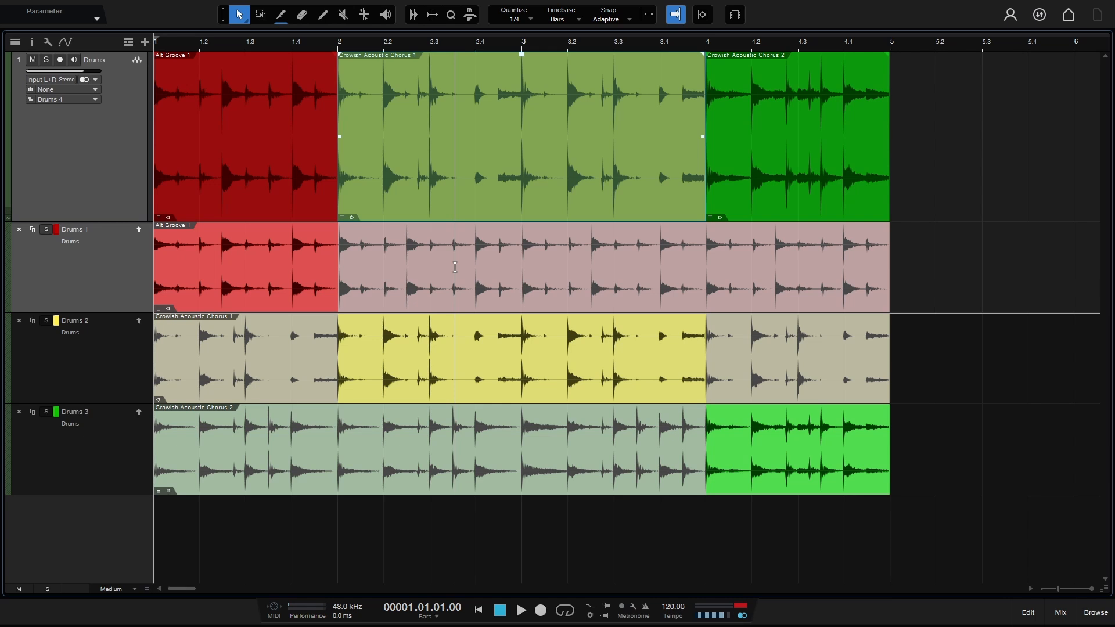
Step: Delete the Drums folder and add a new mono audio track named 'Vocal'
left_click(85, 174)
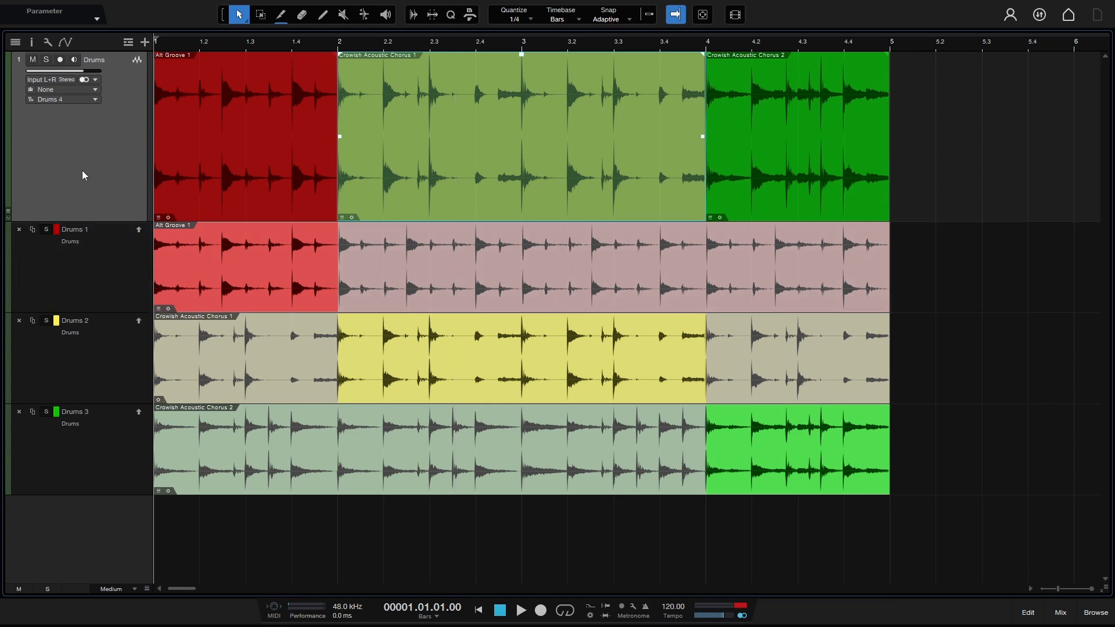
key("Delete")
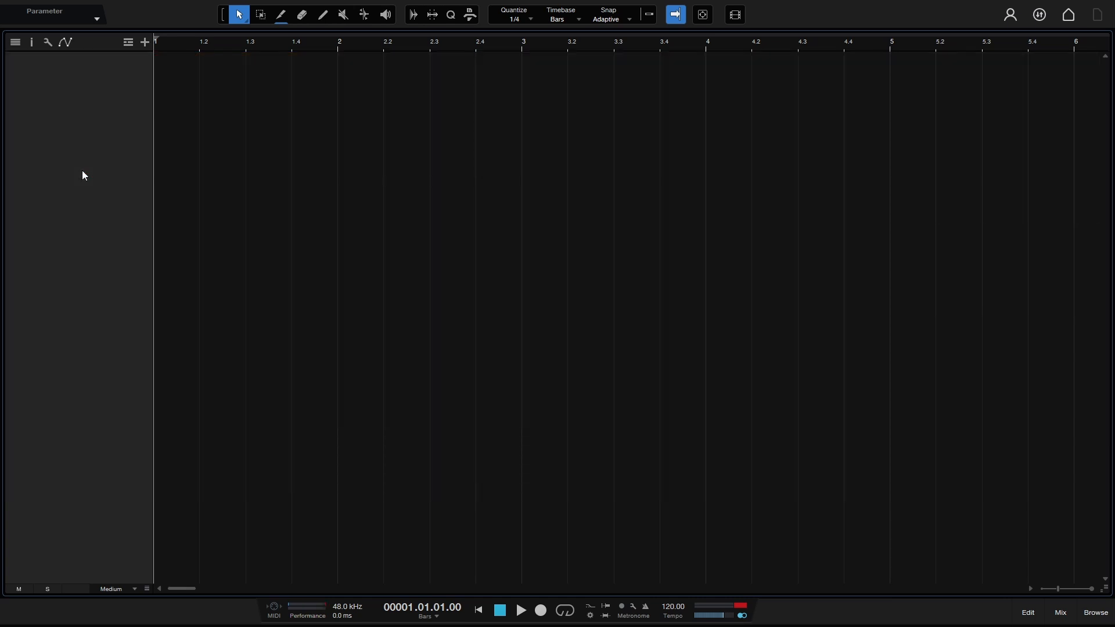
double_click(83, 172)
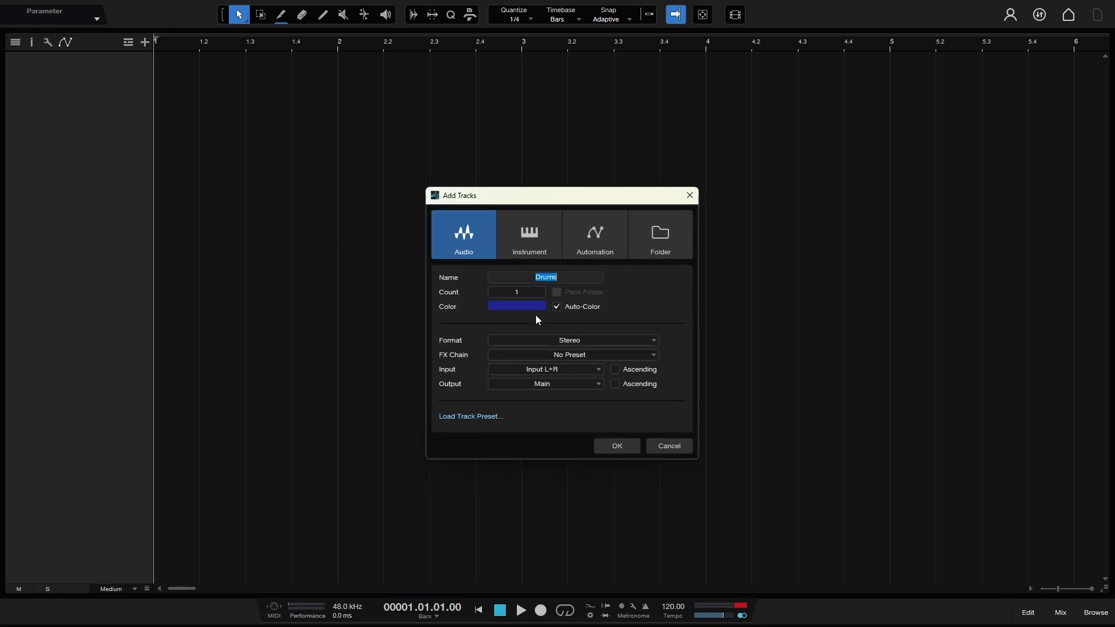
type("Vocal")
left_click(571, 340)
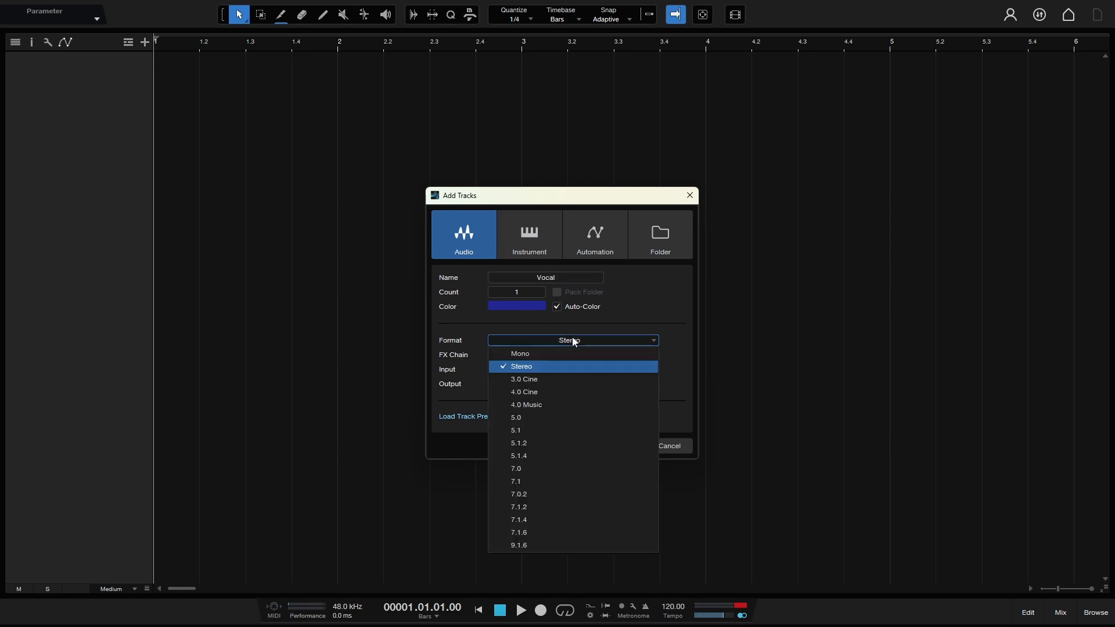
left_click(544, 355)
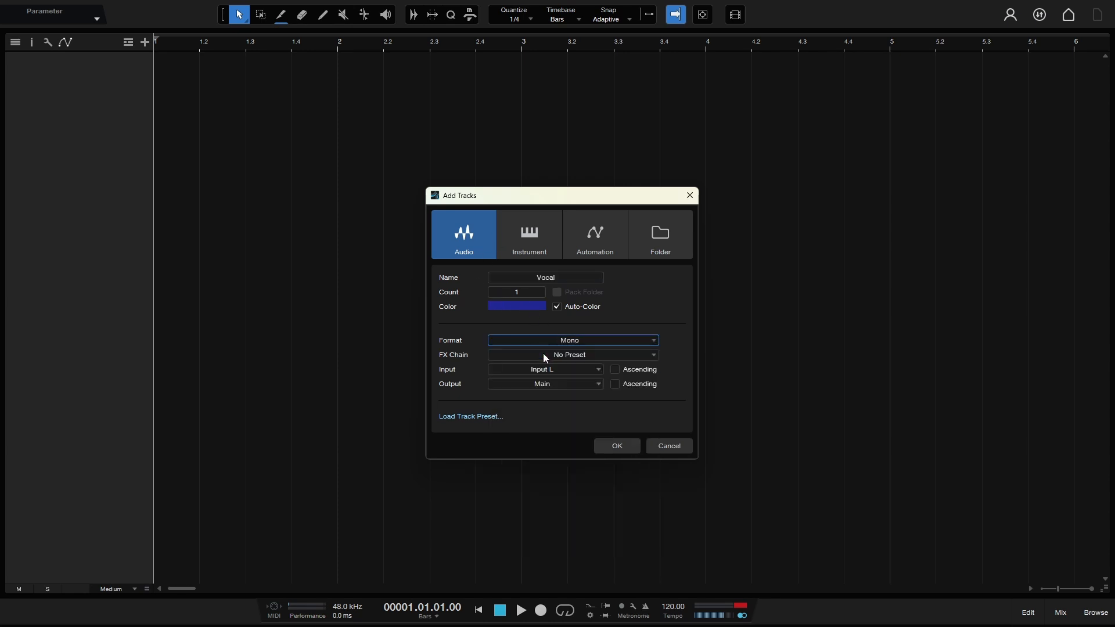
left_click(618, 450)
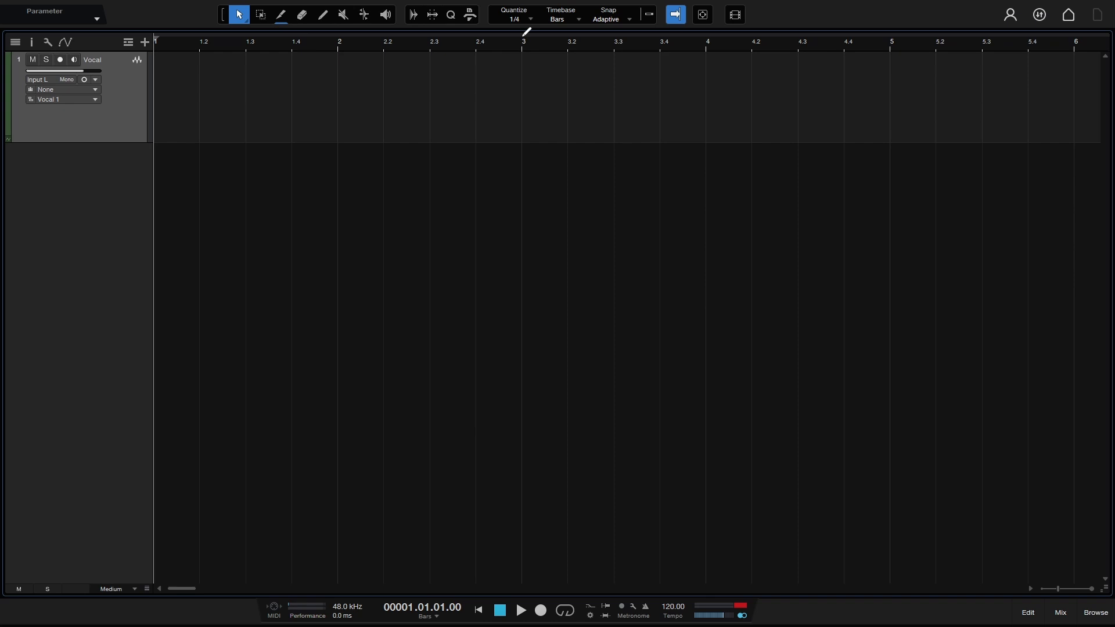
Step: Mark bars 3 to 5 as the loop range and turn snapping back on
mouse_move(527, 31)
left_mouse_down()
mouse_move(898, 33)
mouse_move(890, 38)
left_mouse_up()
left_click(645, 17)
mouse_move(522, 40)
left_mouse_down()
mouse_move(475, 40)
mouse_move(522, 43)
left_mouse_up()
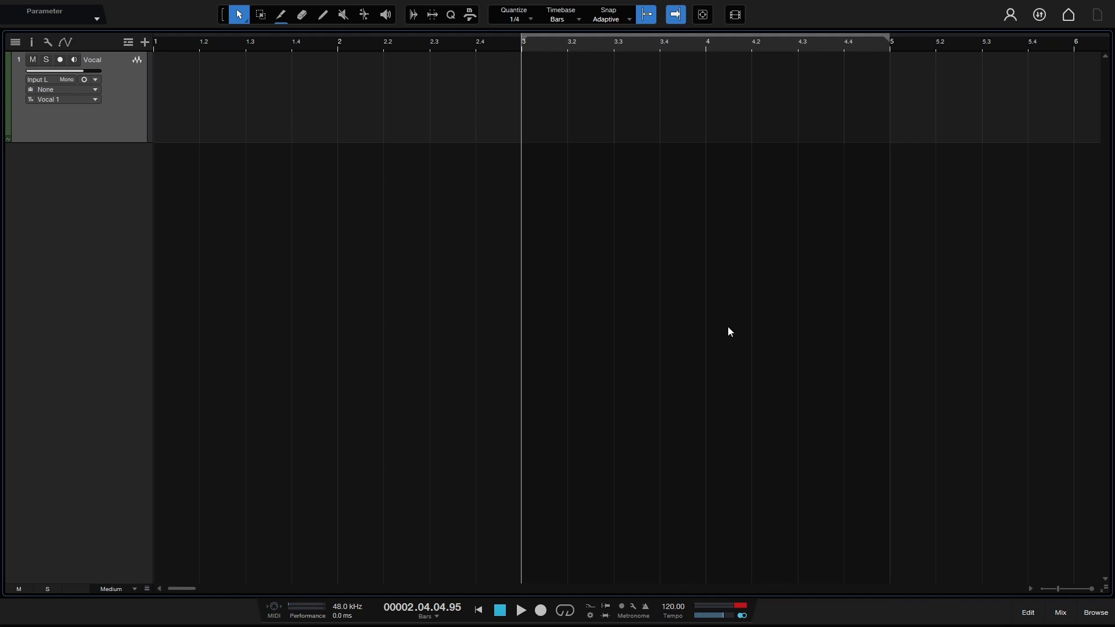
Step: Activate looping, record-arm the Vocal track, move the cursor to bar 1.3, and enable auto punch-in
left_click(568, 611)
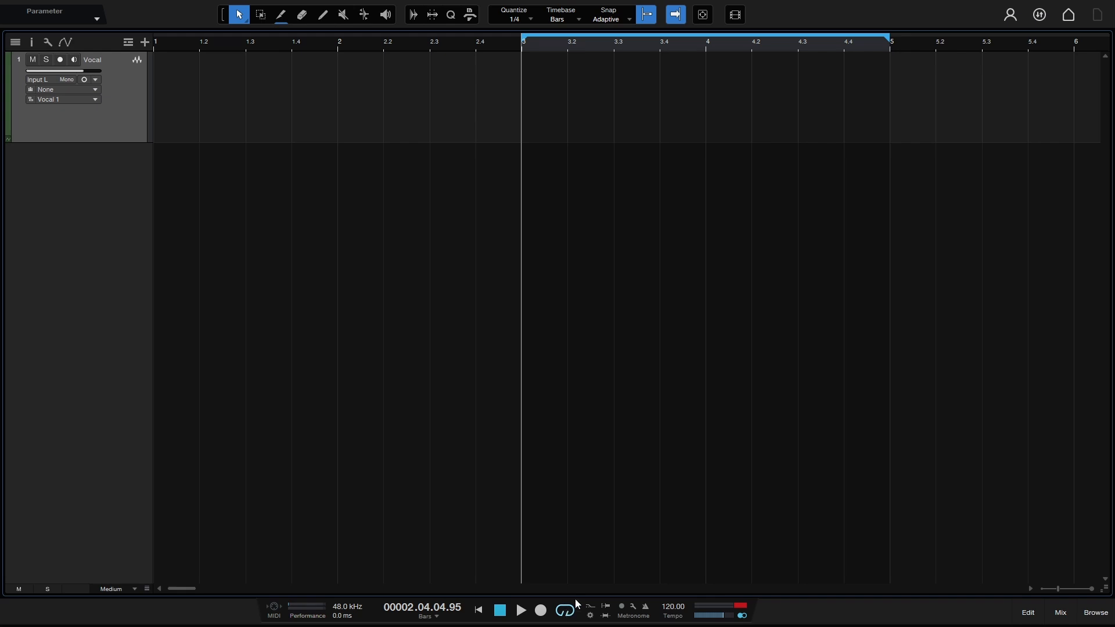
key("slash")
key("slash")
left_click(60, 60)
left_click(232, 43)
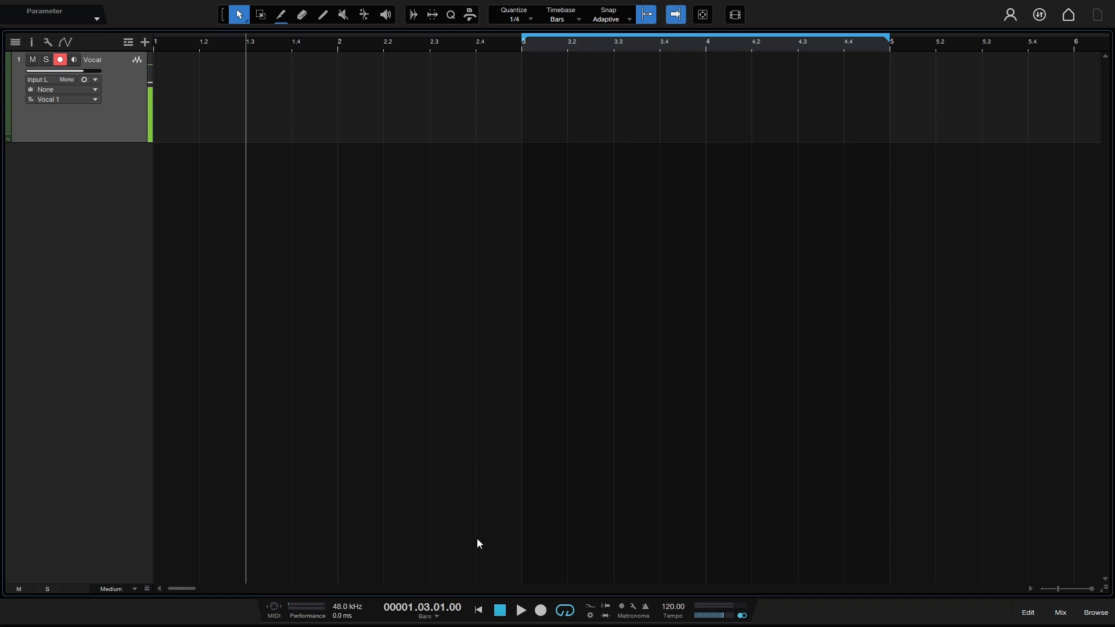
left_click(607, 616)
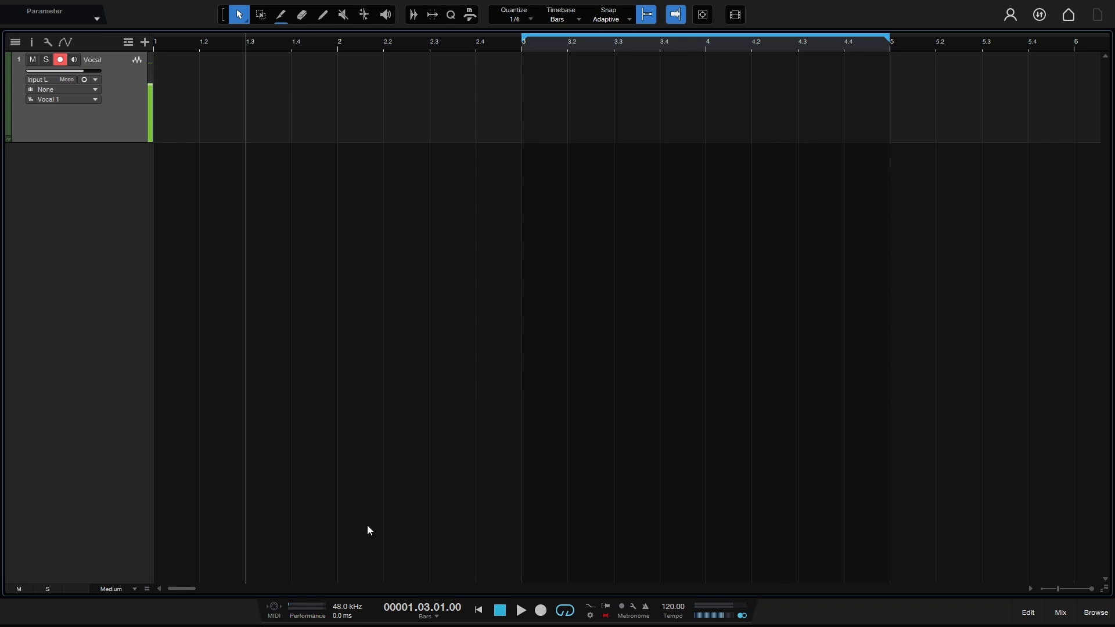
Step: Loop-record vocal takes over bars 3 to 5 on the Vocal track, then stop
left_click(542, 613)
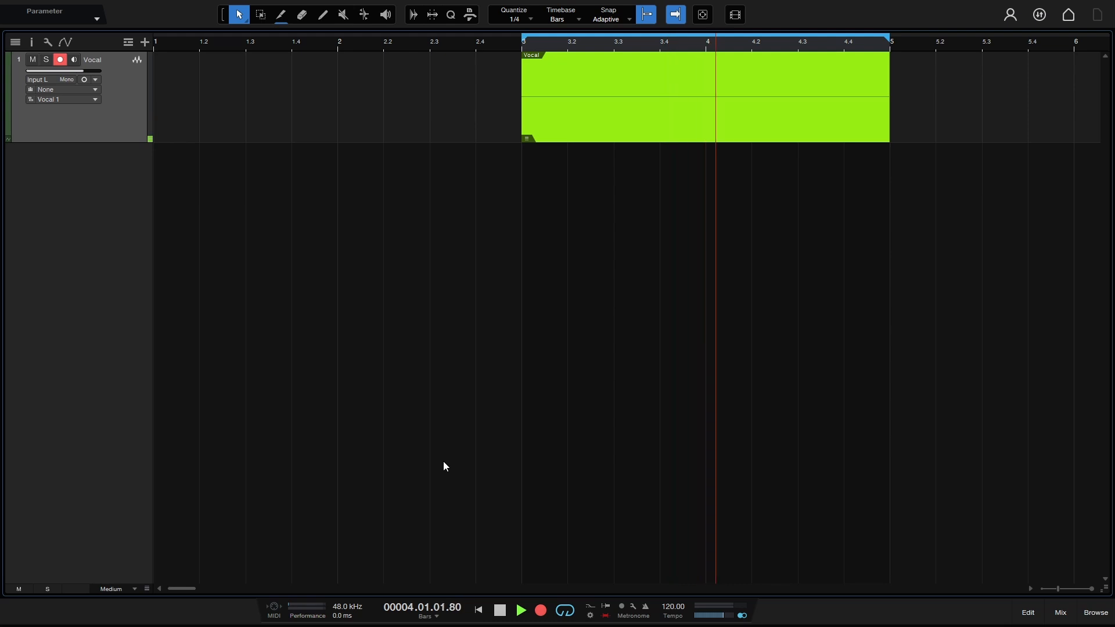
key("space")
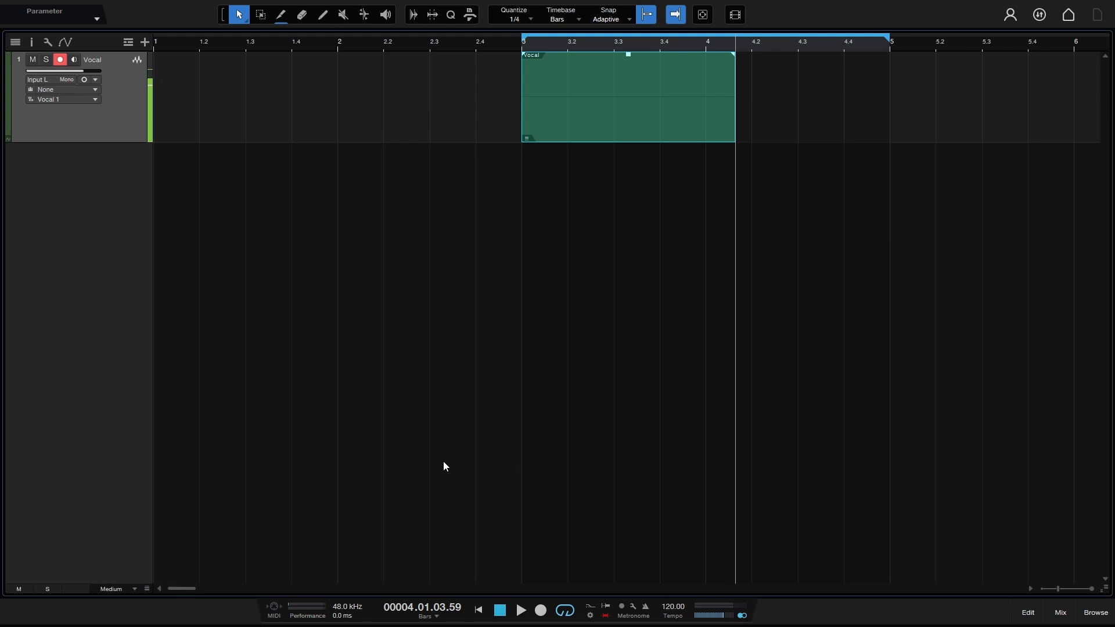
Step: Switch the vocal event through Take 1, Take 2, Take 3 and Take 4 in turn
left_click(527, 139)
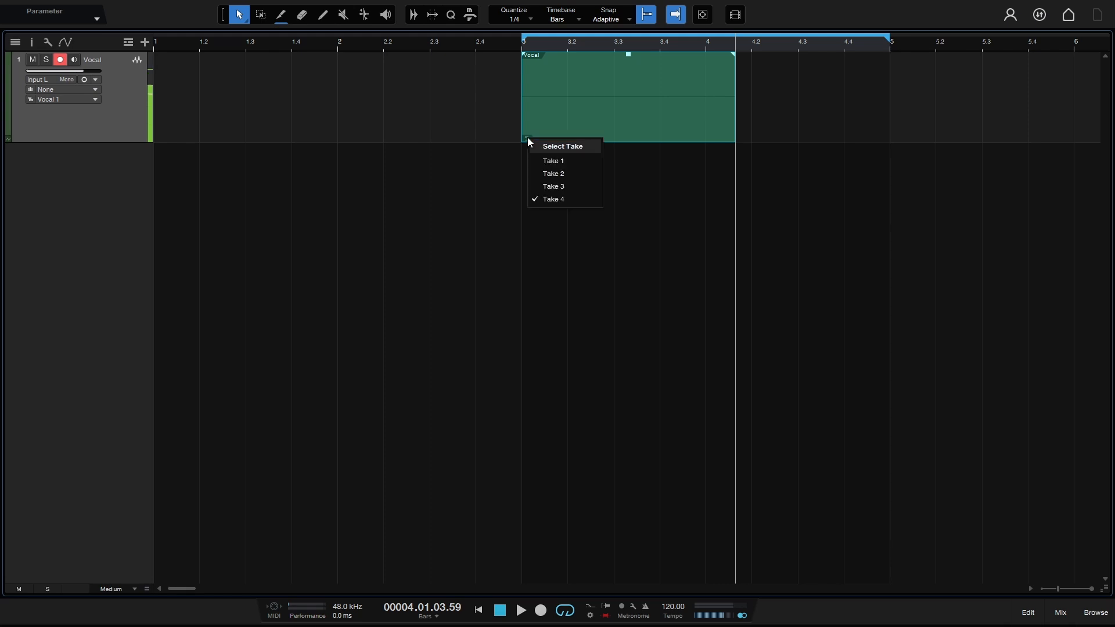
left_click(567, 162)
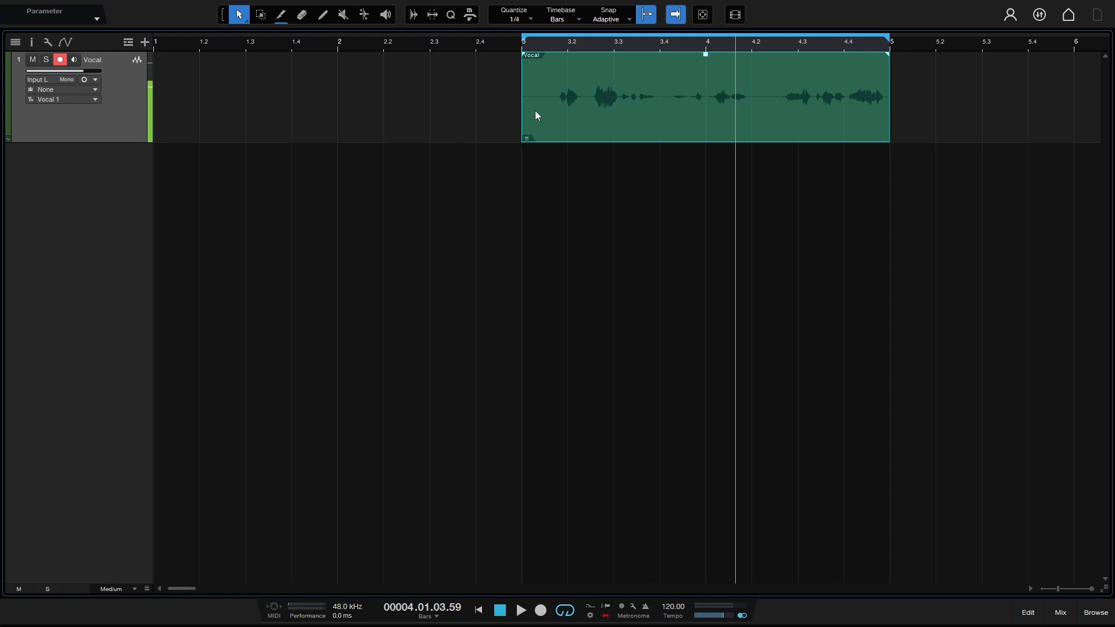
left_click(527, 139)
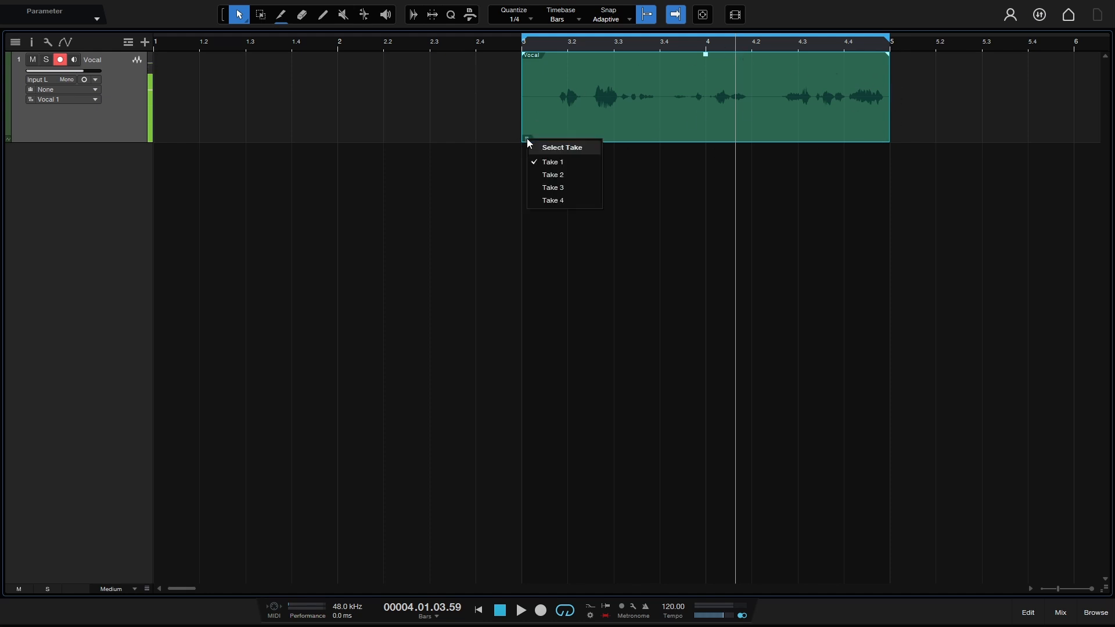
left_click(559, 174)
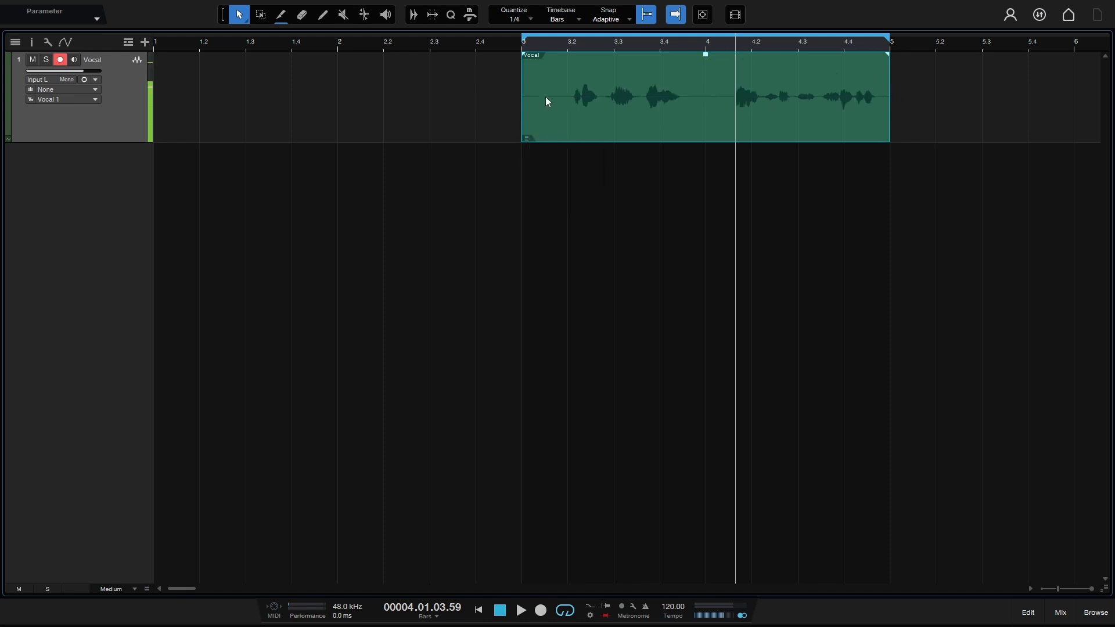
left_click(529, 140)
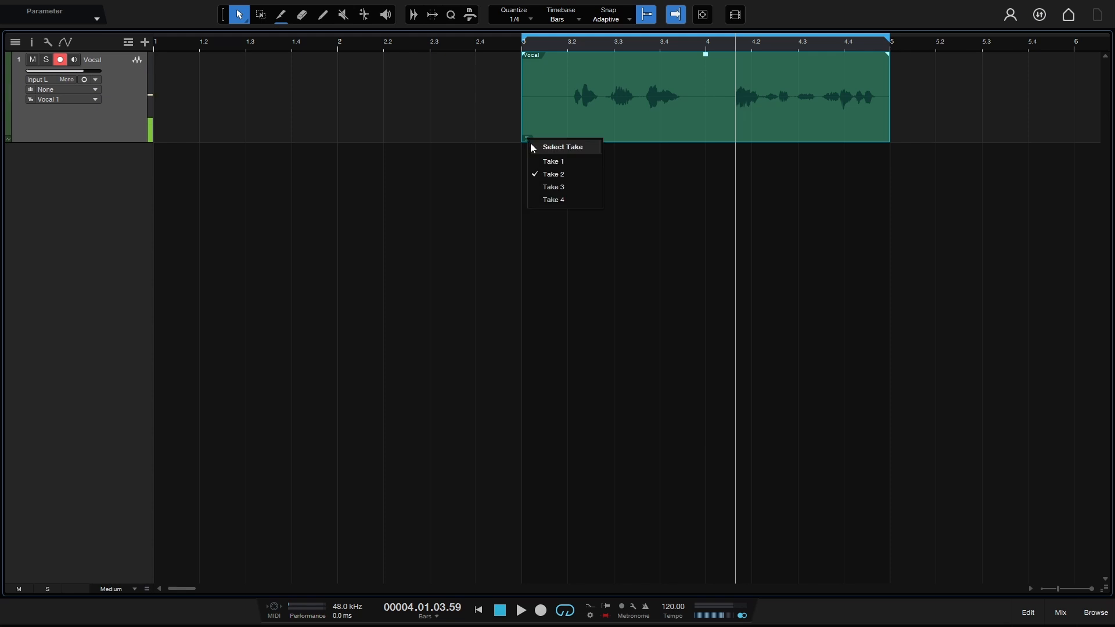
left_click(547, 191)
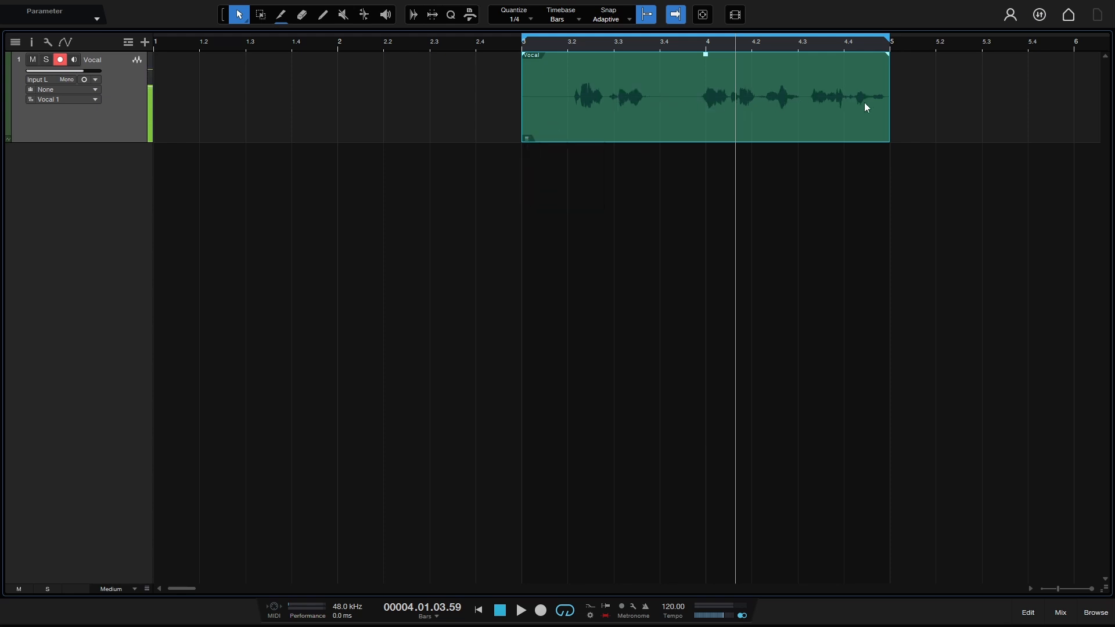
left_click(527, 139)
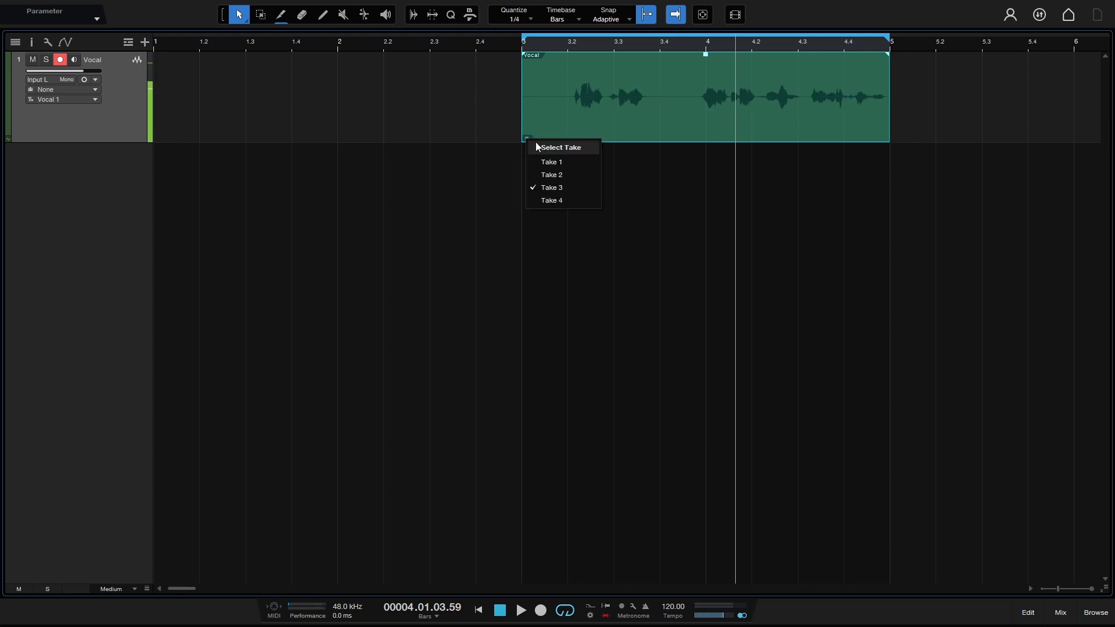
left_click(550, 201)
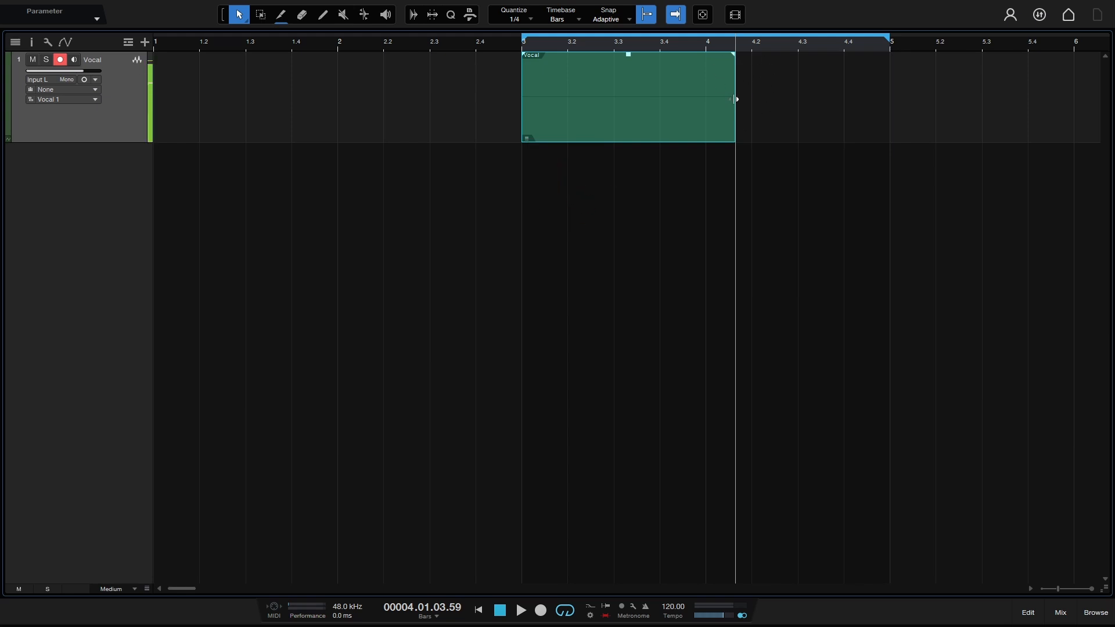
Step: Return the event to Take 2, then settle on Take 1 and deselect it
left_click(526, 139)
left_click(551, 178)
left_click(527, 139)
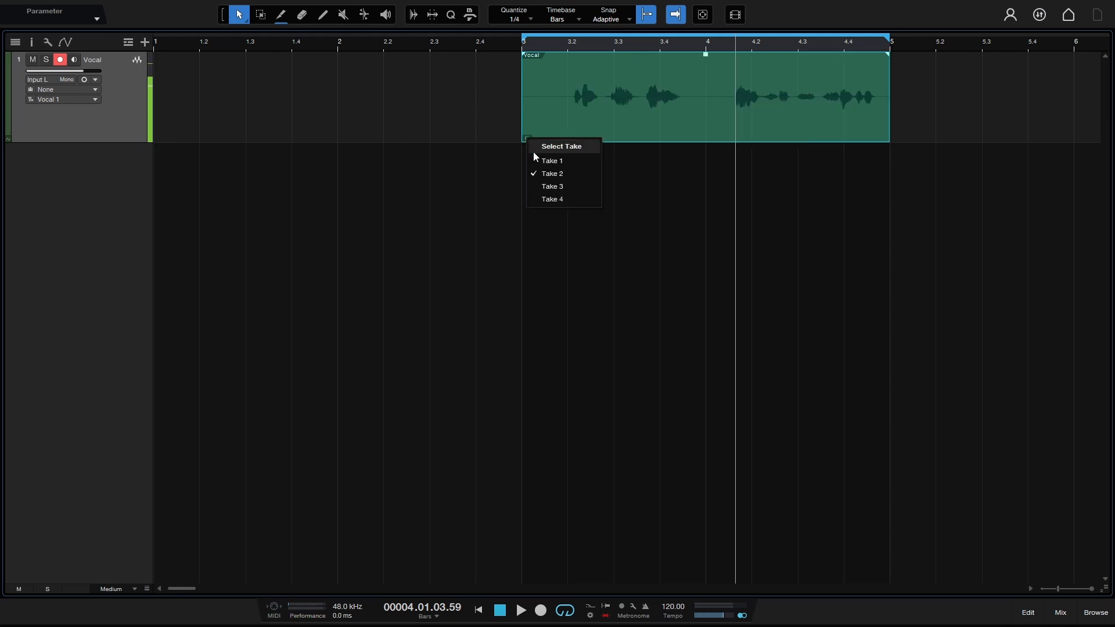
left_click(553, 164)
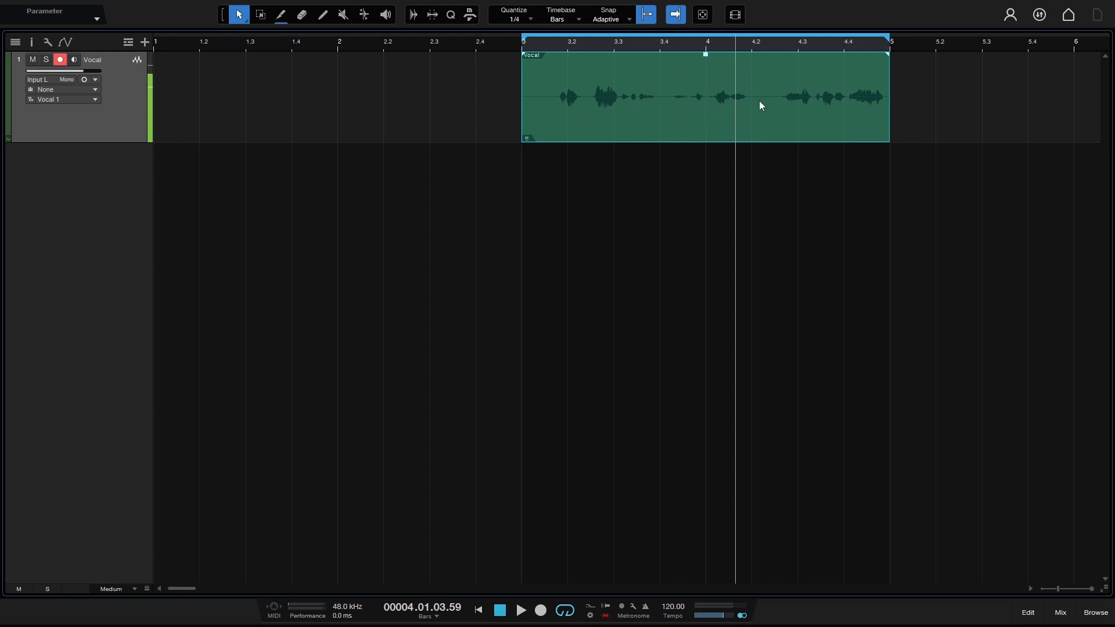
left_click(527, 137)
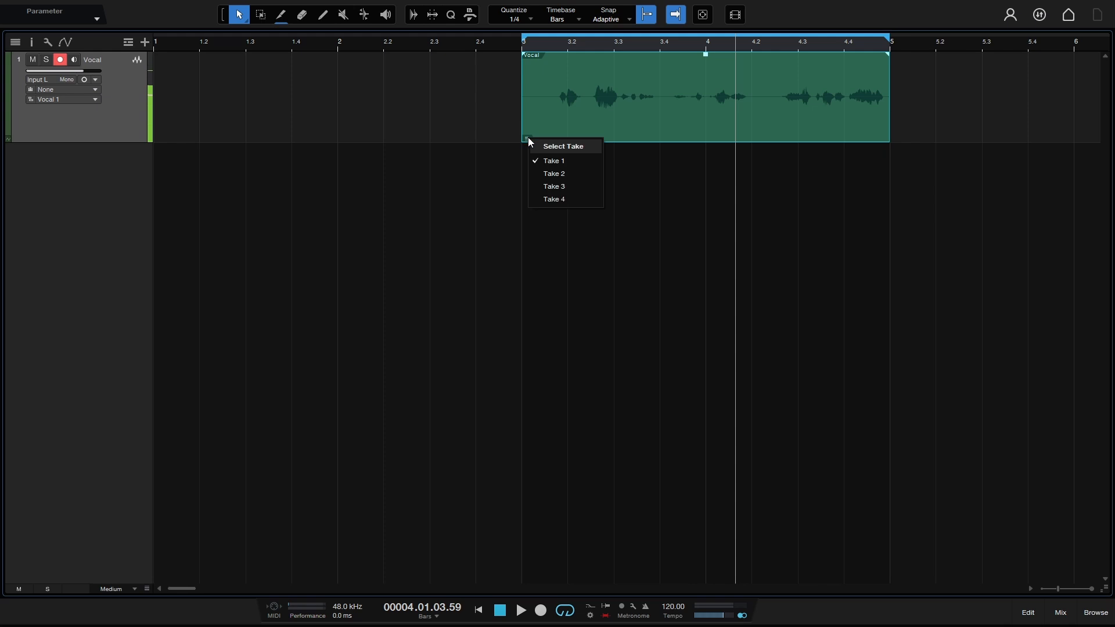
left_click(455, 122)
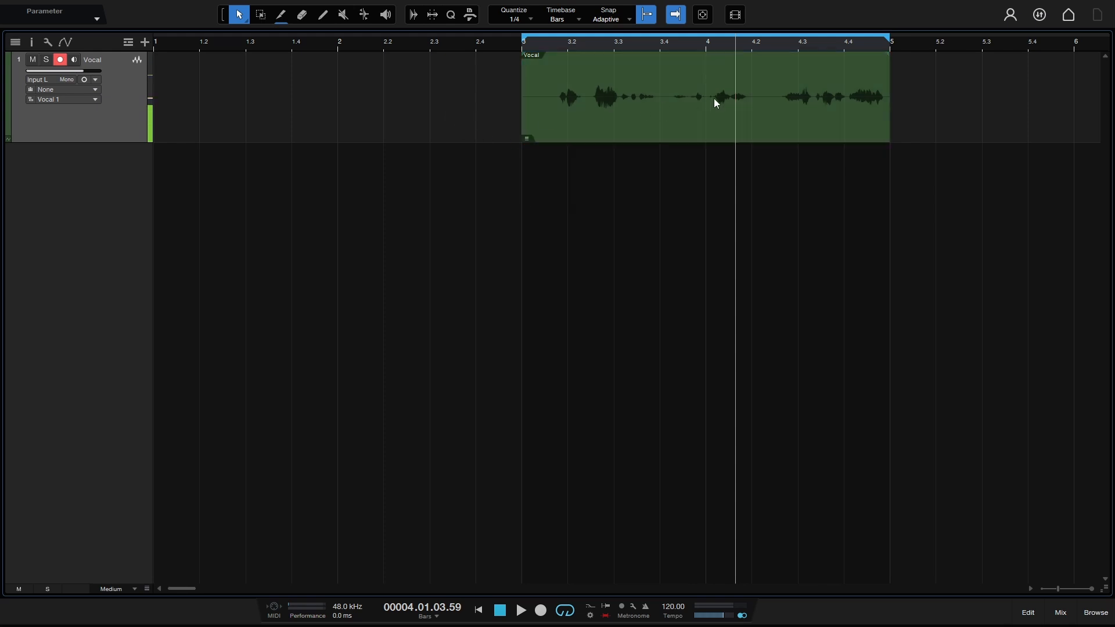
Step: Unpack the vocal event's four takes to new layers beneath the Vocal track
right_click(656, 106)
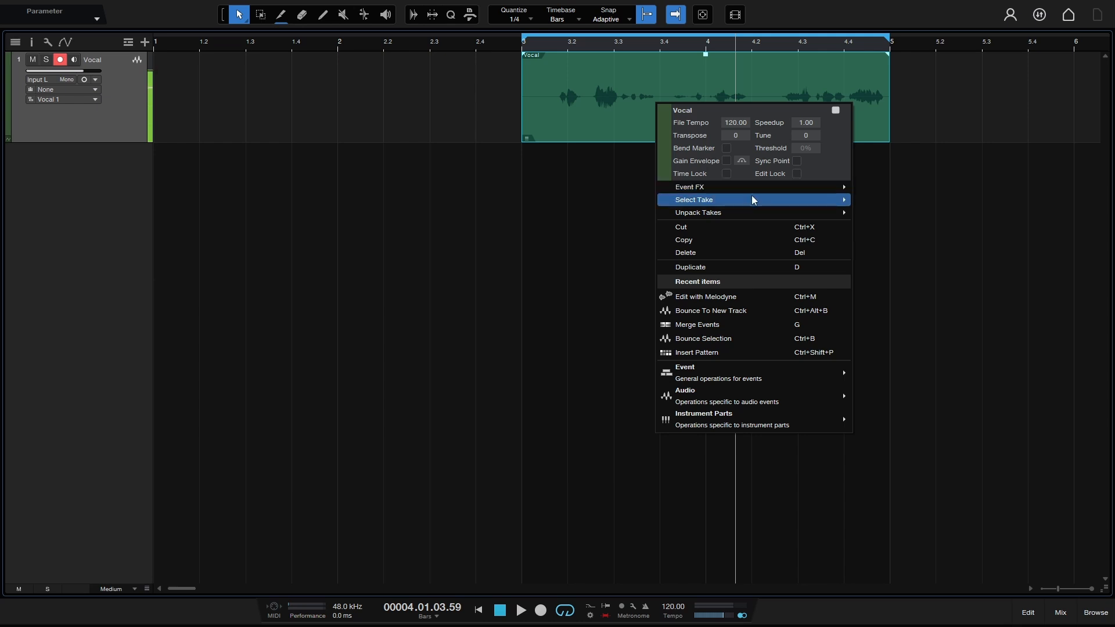
mouse_move(761, 198)
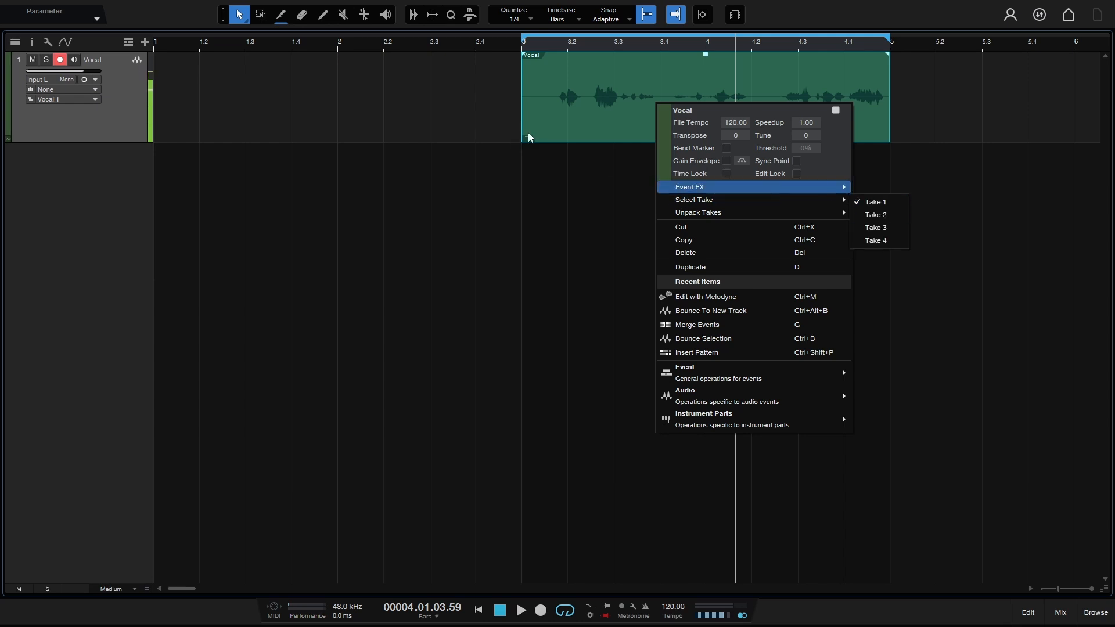
mouse_move(728, 214)
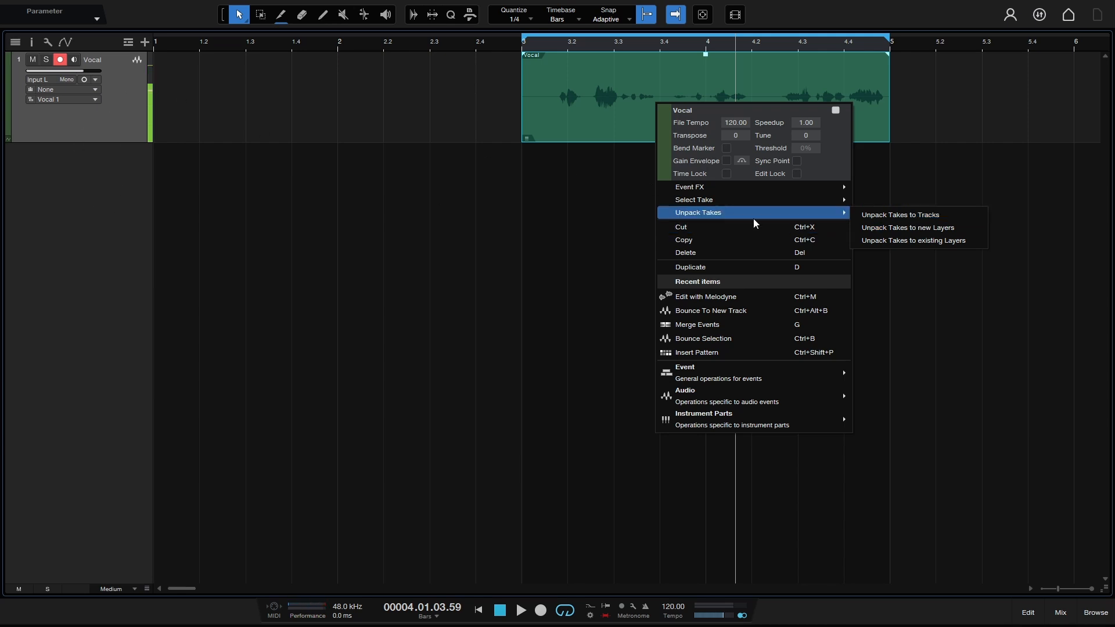
mouse_move(792, 209)
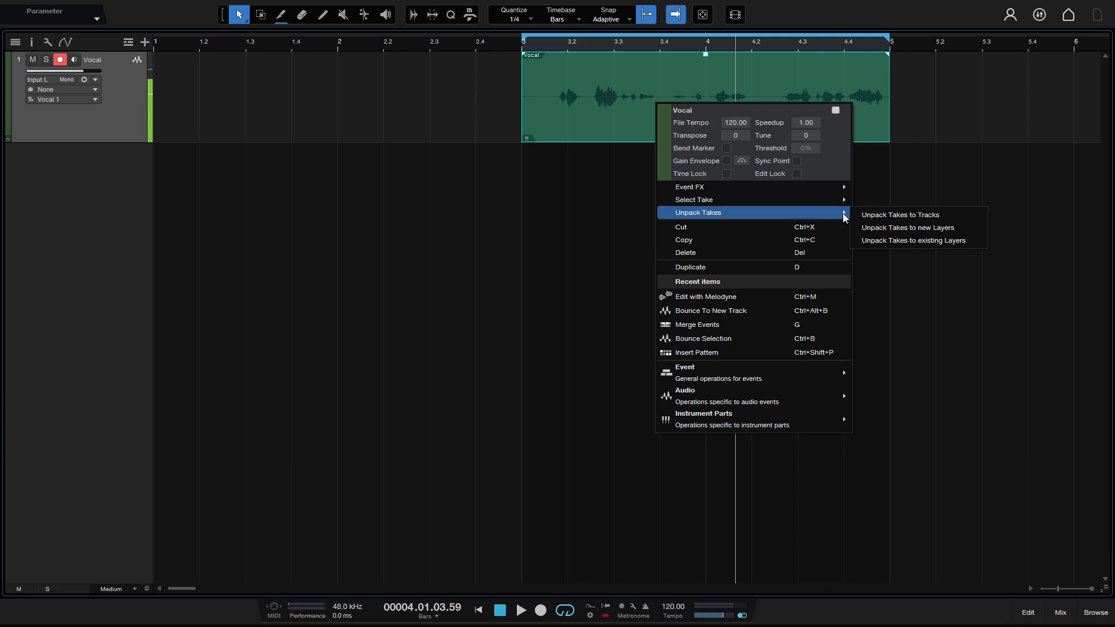
left_click(915, 231)
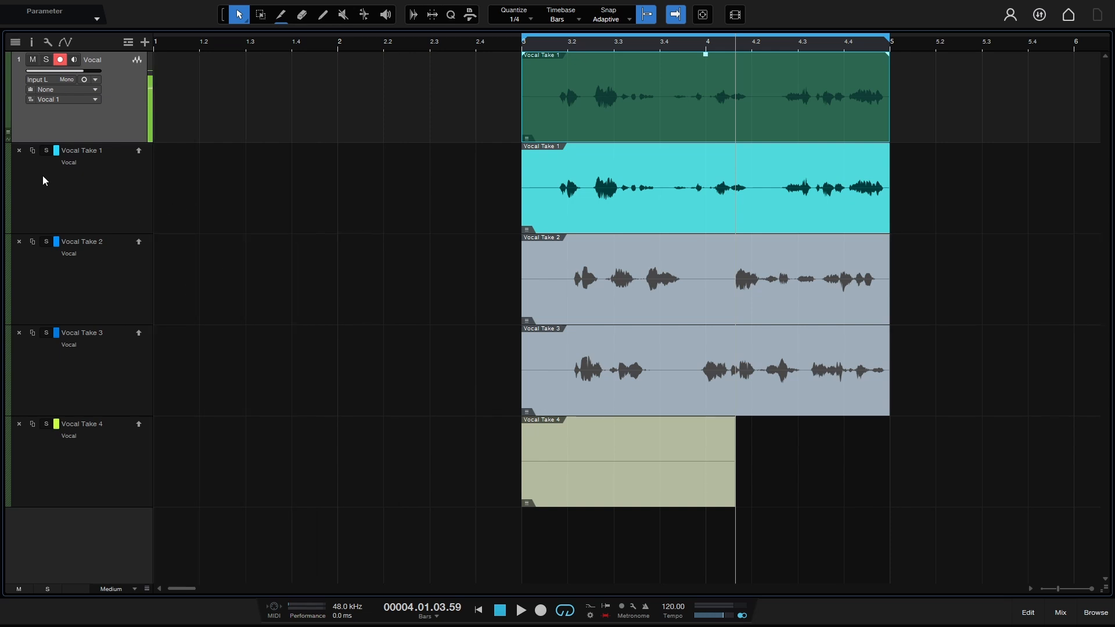
Step: Play the loop while soloing Vocal Take 1, then Take 2, then Take 3, then unsolo
left_click(46, 151)
key("space")
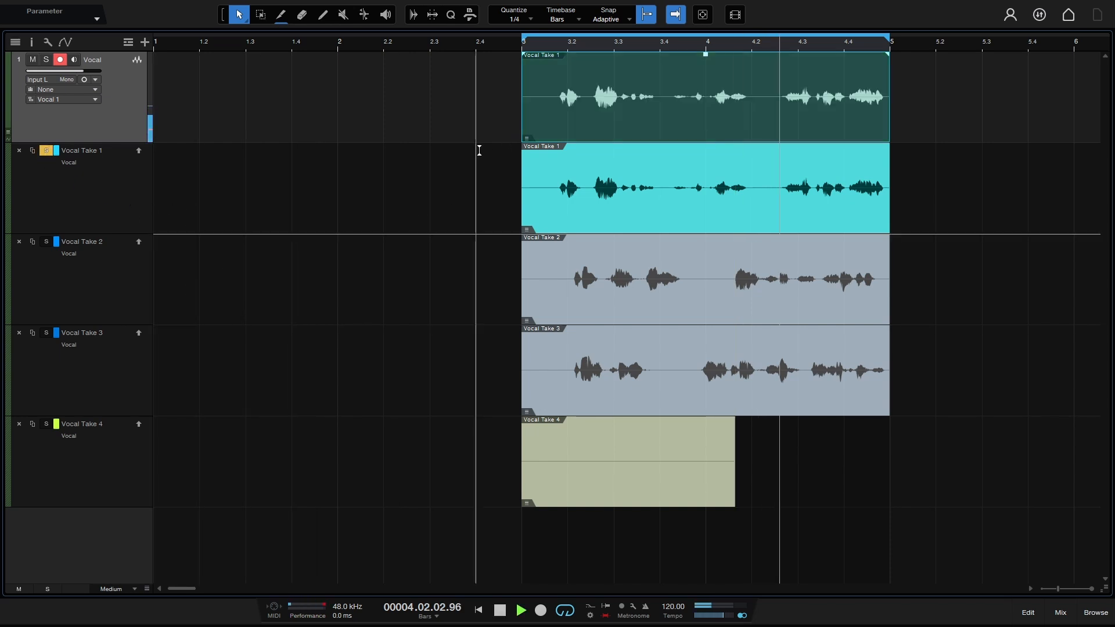
left_click(47, 242)
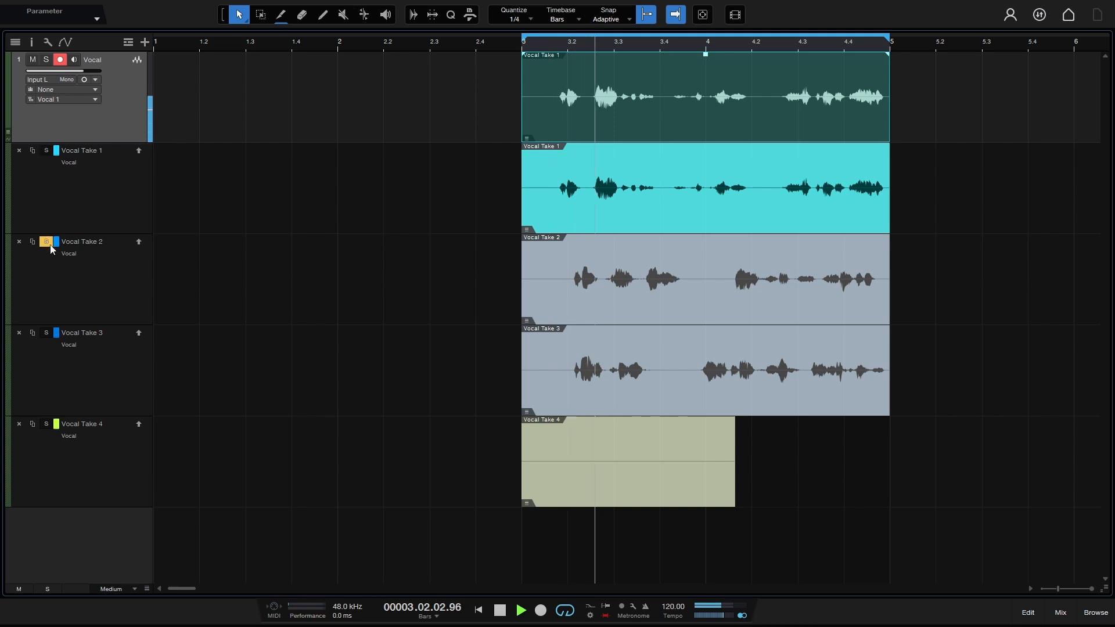
left_click(46, 332)
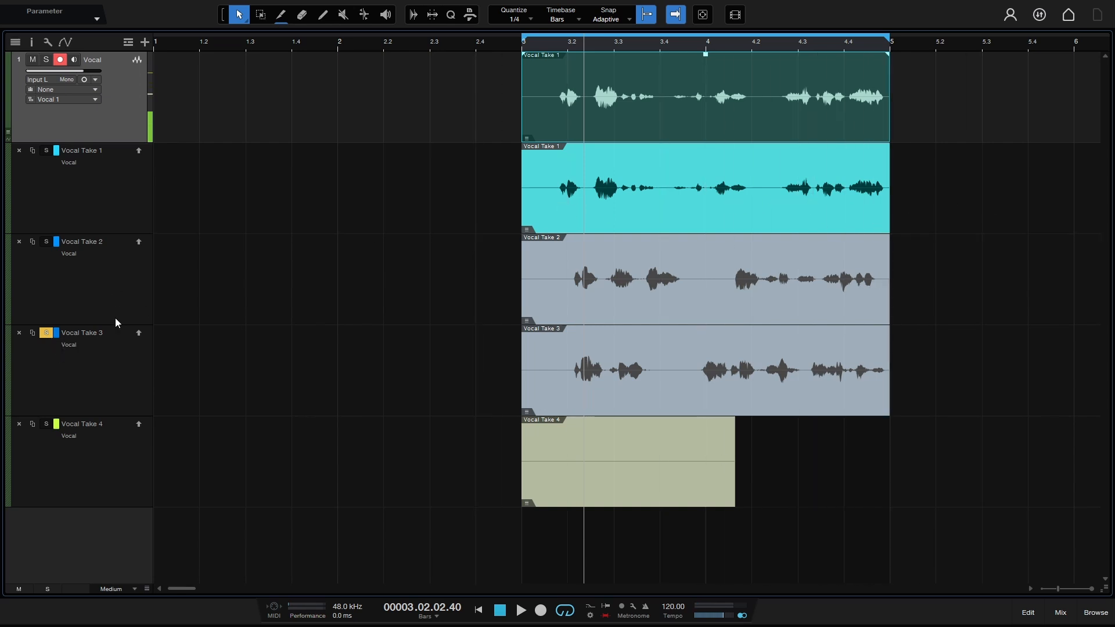
left_click(46, 332)
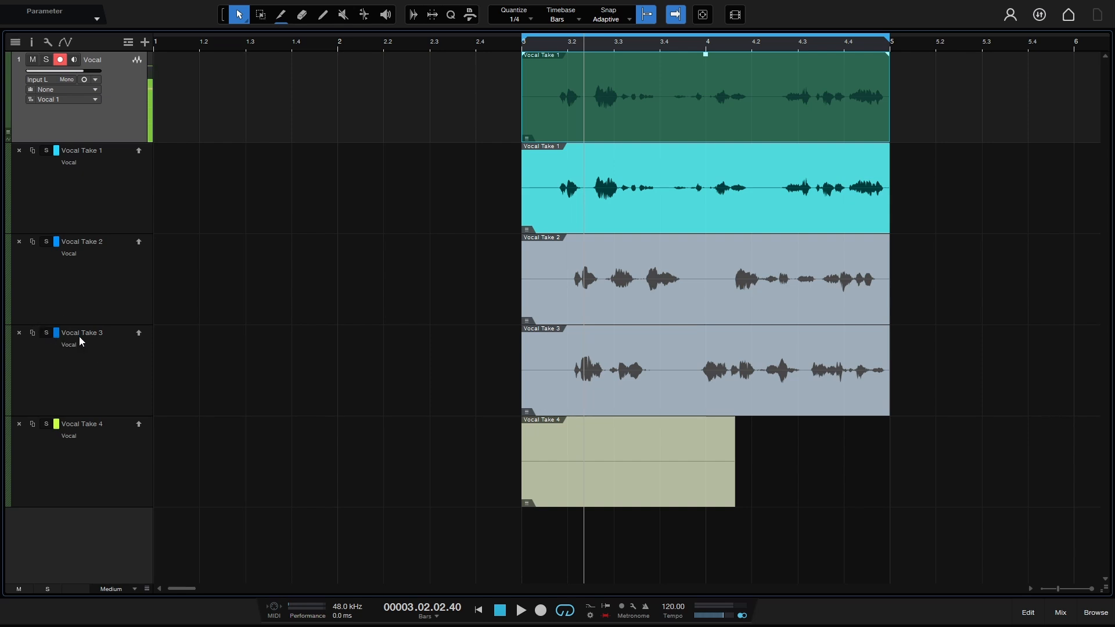
Step: Audition Vocal Take 1, Take 2 and Take 3 individually with the Listen tool
left_click(562, 176)
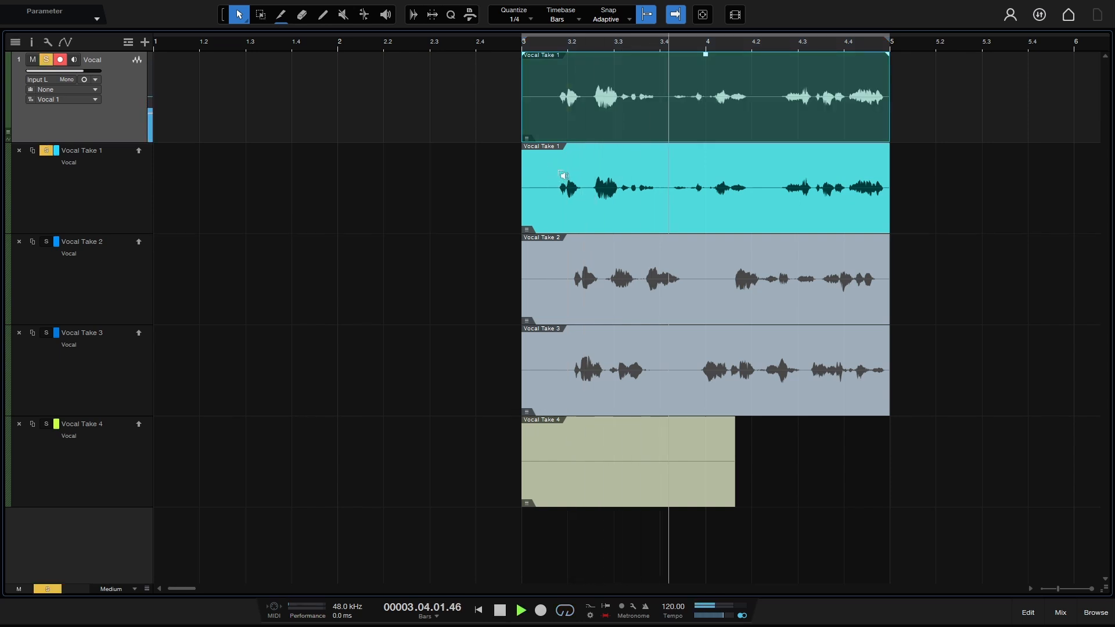
left_click(668, 278)
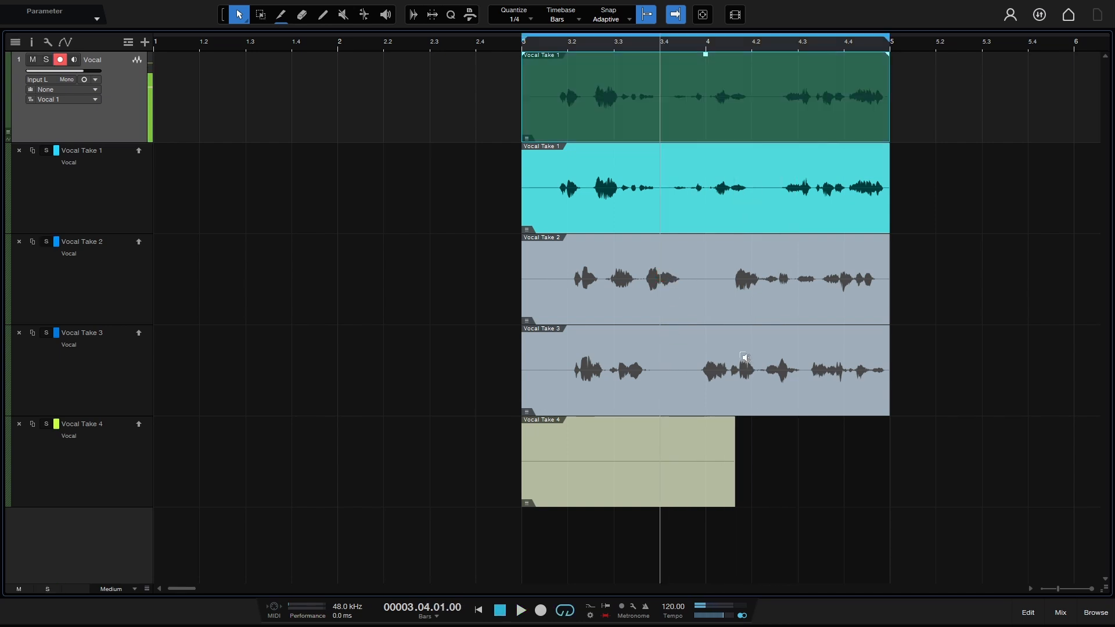
left_click(744, 358)
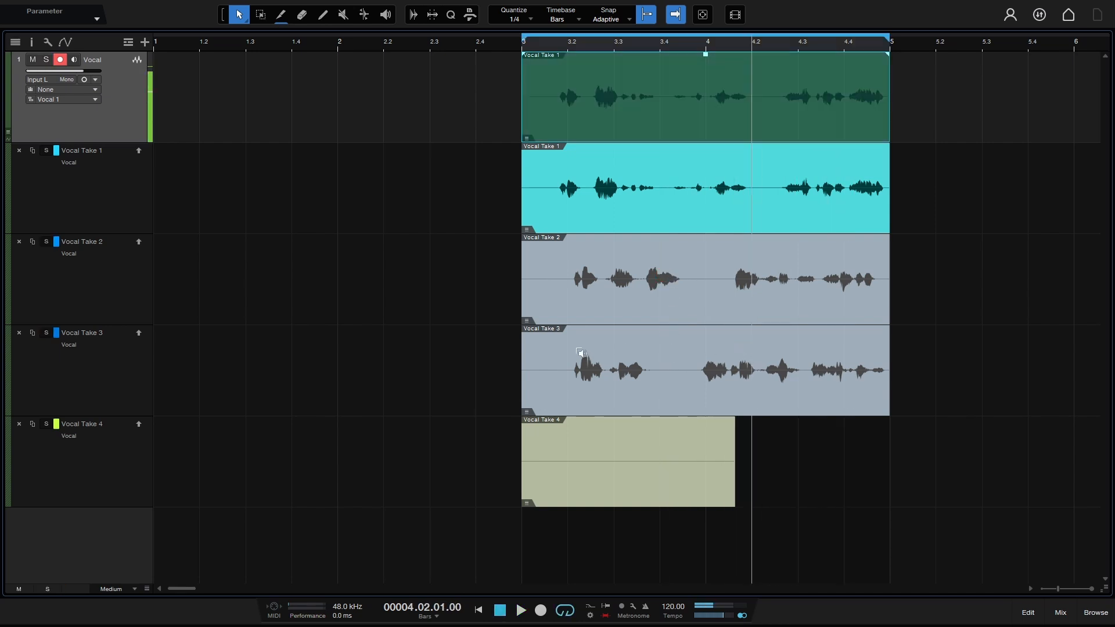
left_click(580, 353)
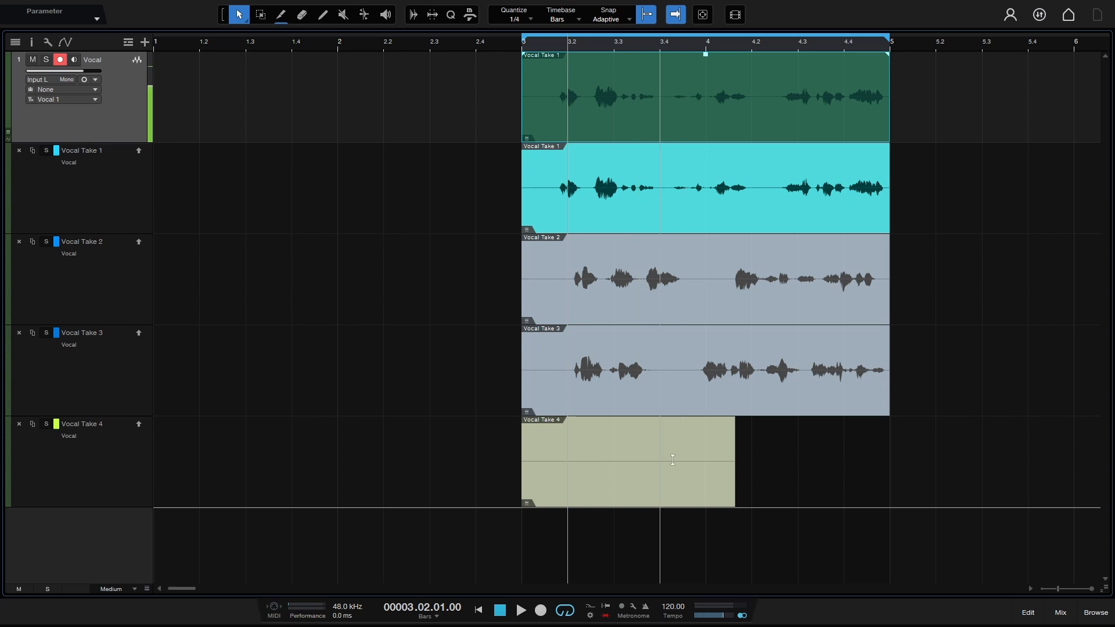
Step: Delete the Vocal Take 4 layer, disable snap, and comp Take 2 from about bar 3.3 to bar 4
left_click(19, 428)
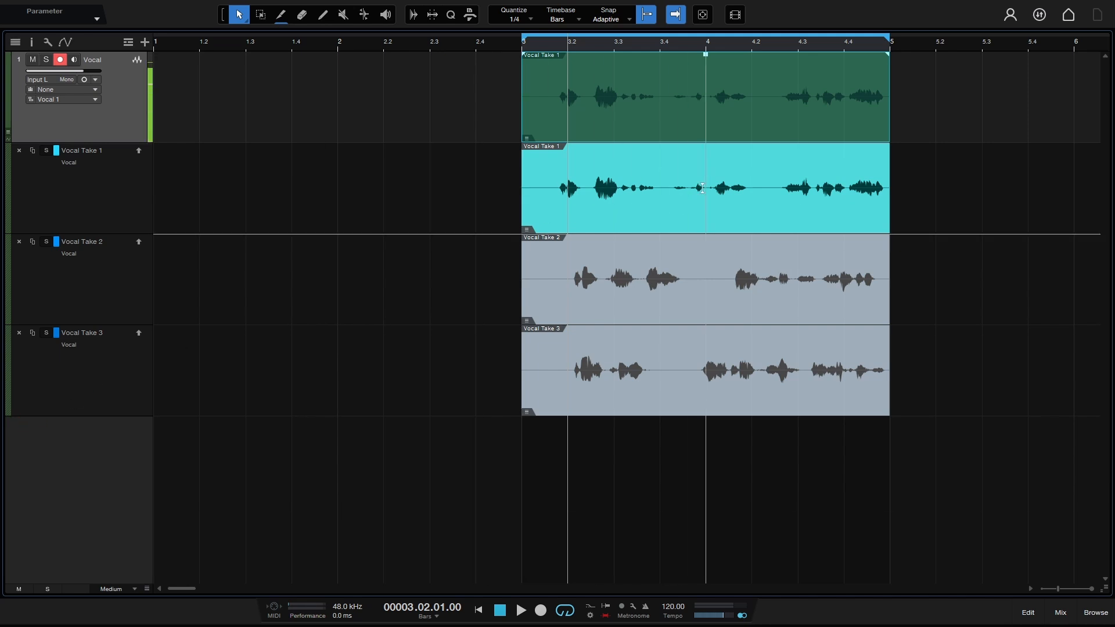
left_click(646, 16)
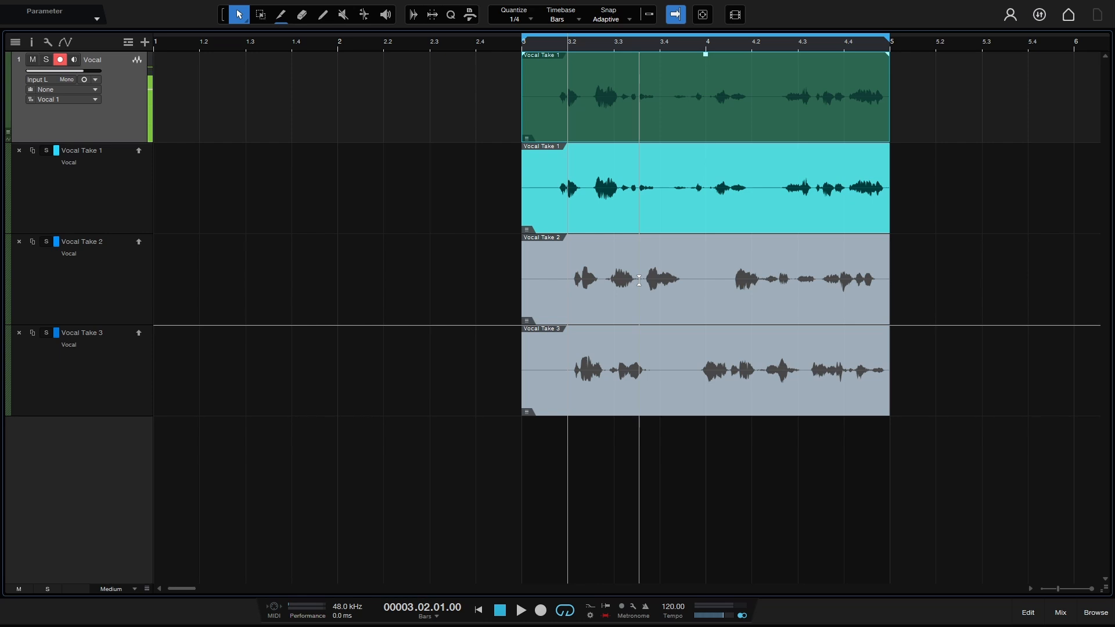
left_click_drag(639, 280, 708, 285)
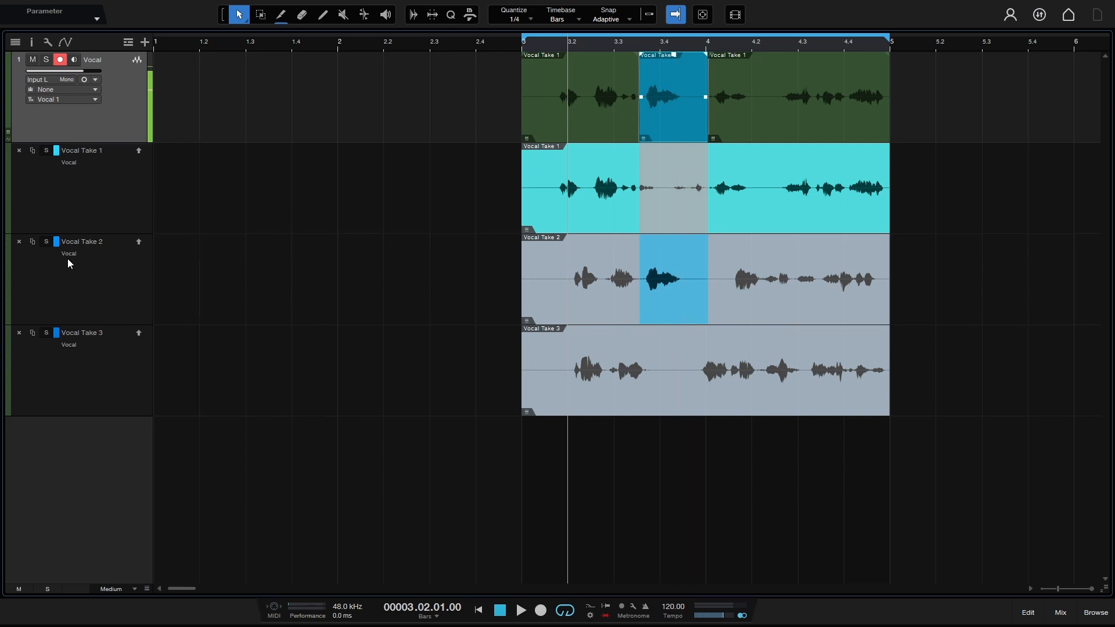
Step: Colour the Vocal Take 2 layer red, Take 3 yellow and Take 1 green
left_click(56, 242)
left_click(81, 290)
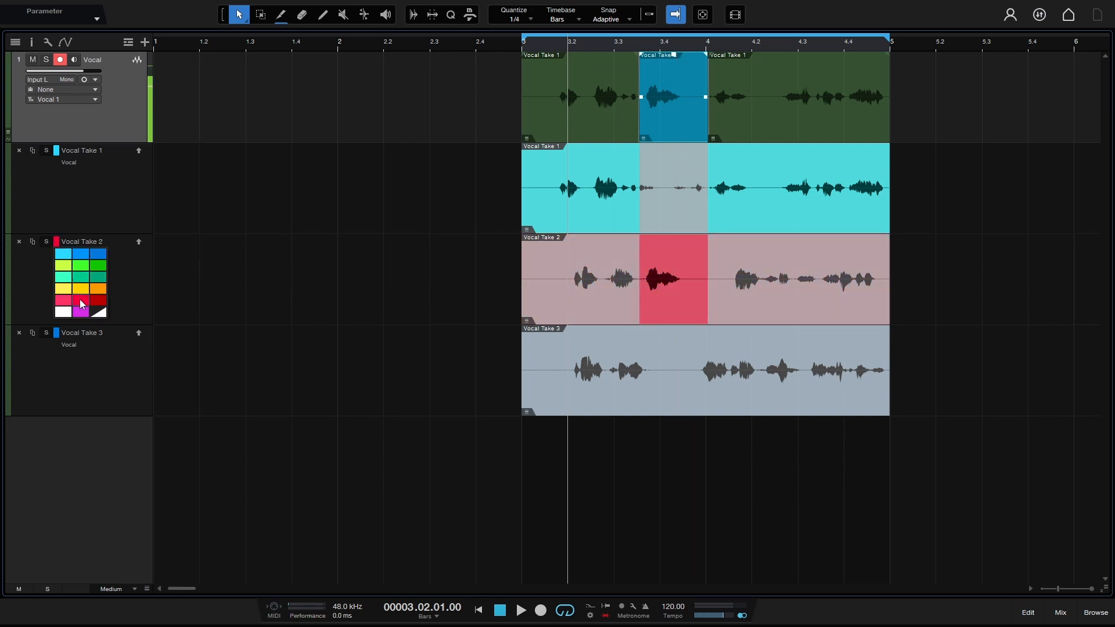
left_click(81, 299)
left_click(99, 378)
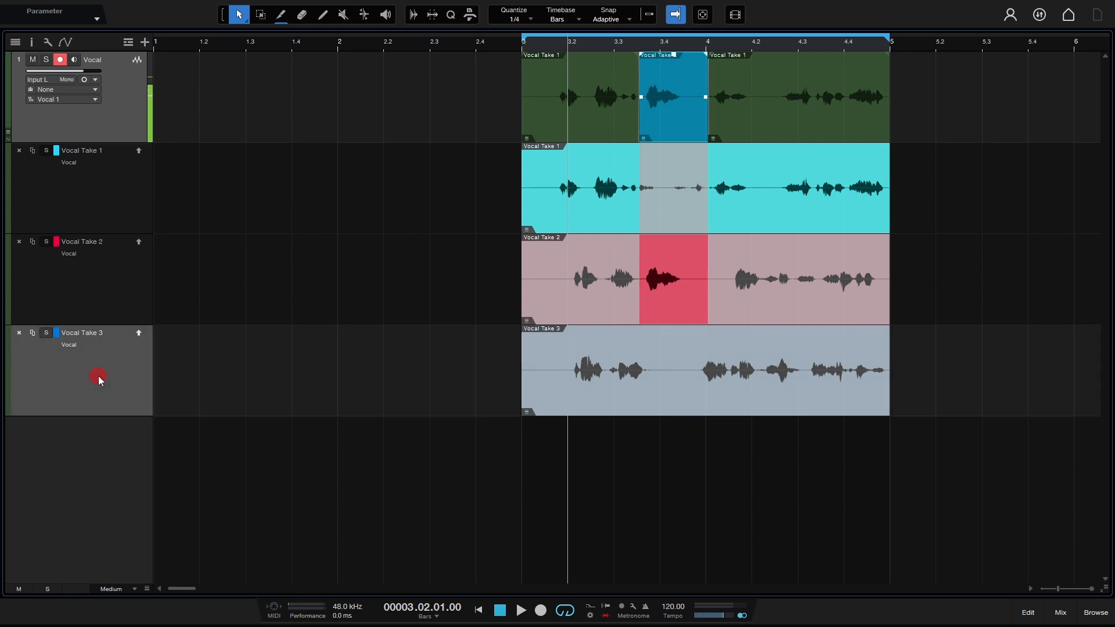
left_click(57, 333)
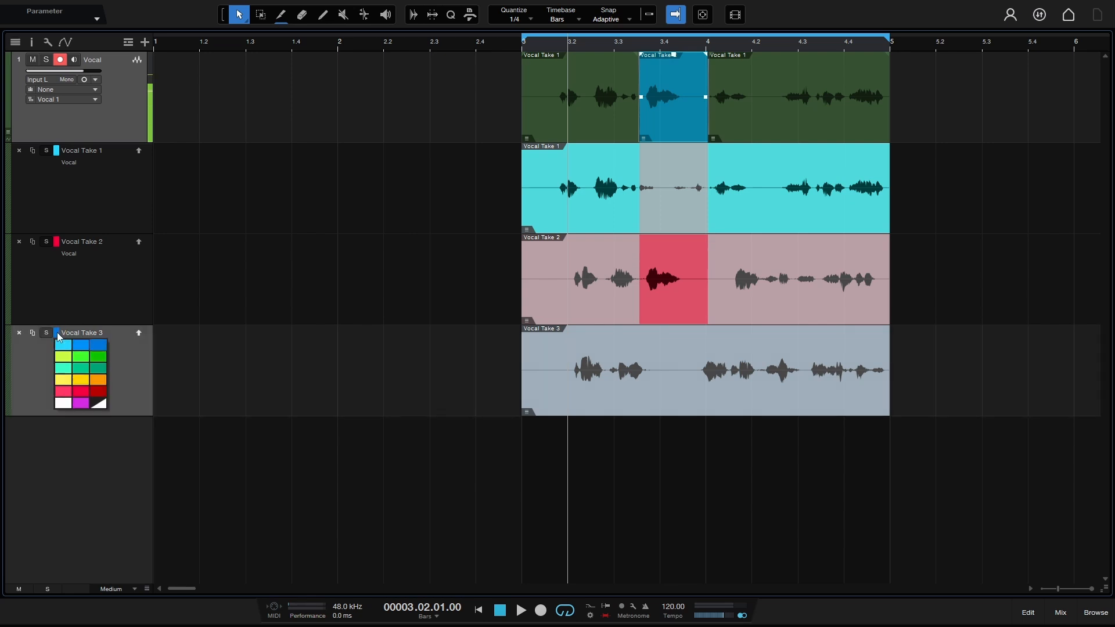
left_click(59, 382)
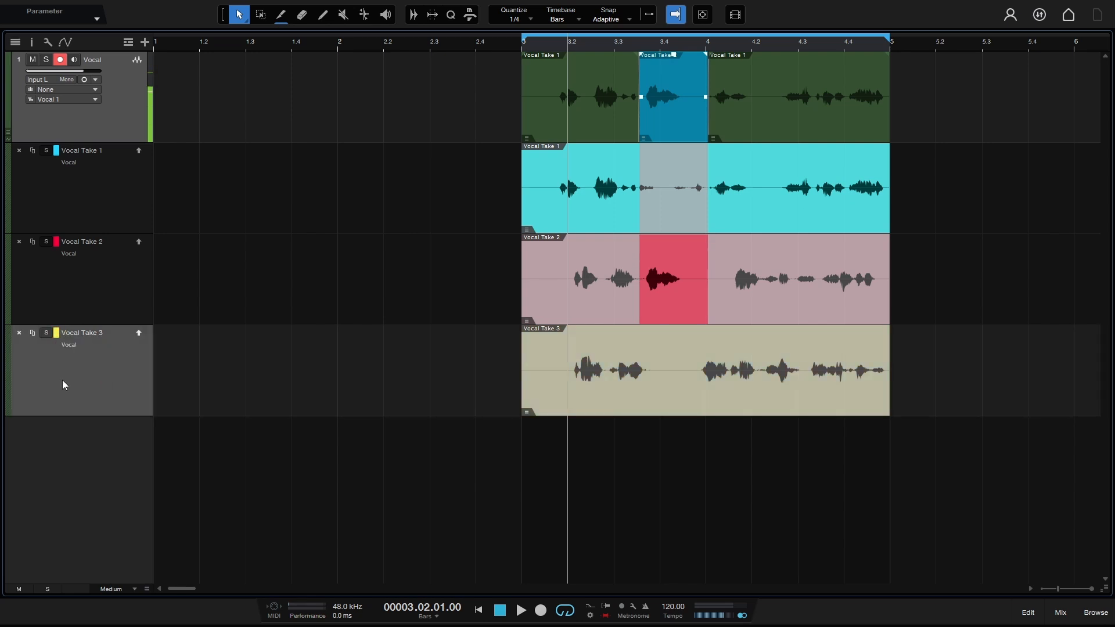
left_click(57, 152)
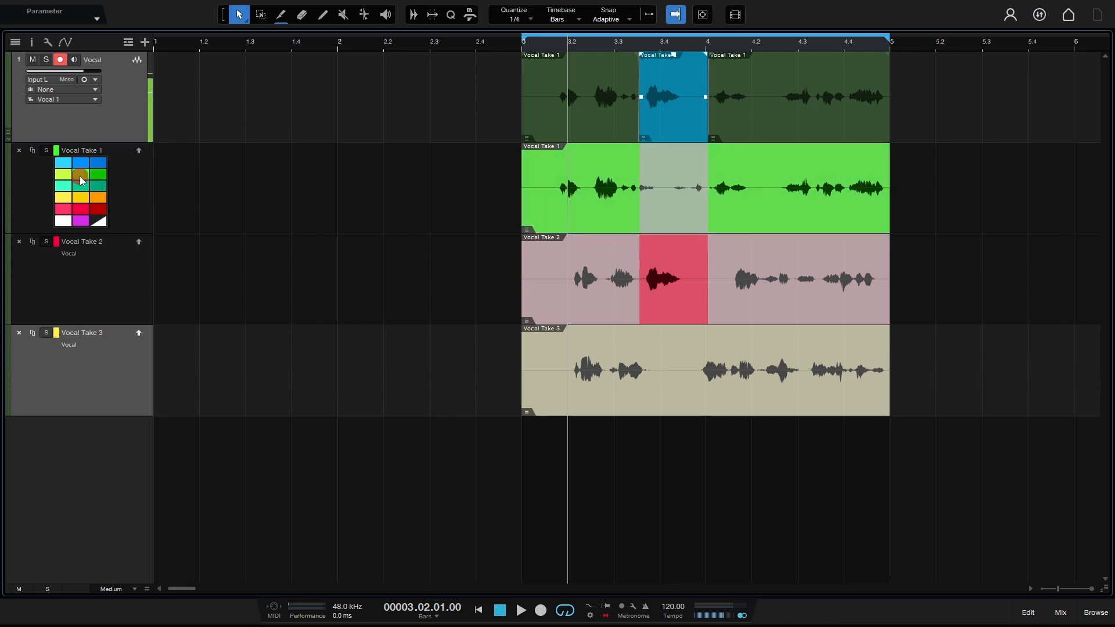
left_click(79, 176)
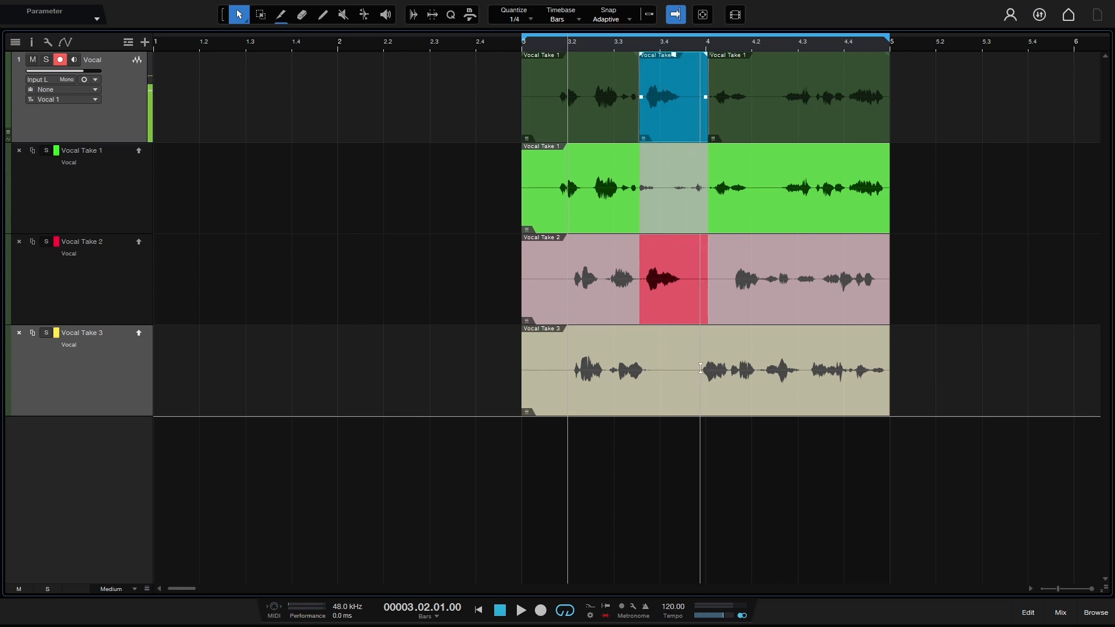
Step: Comp Vocal Take 3 in from about bar 3.4 to 4.3, then audition from bar 3
left_click_drag(702, 370, 805, 372)
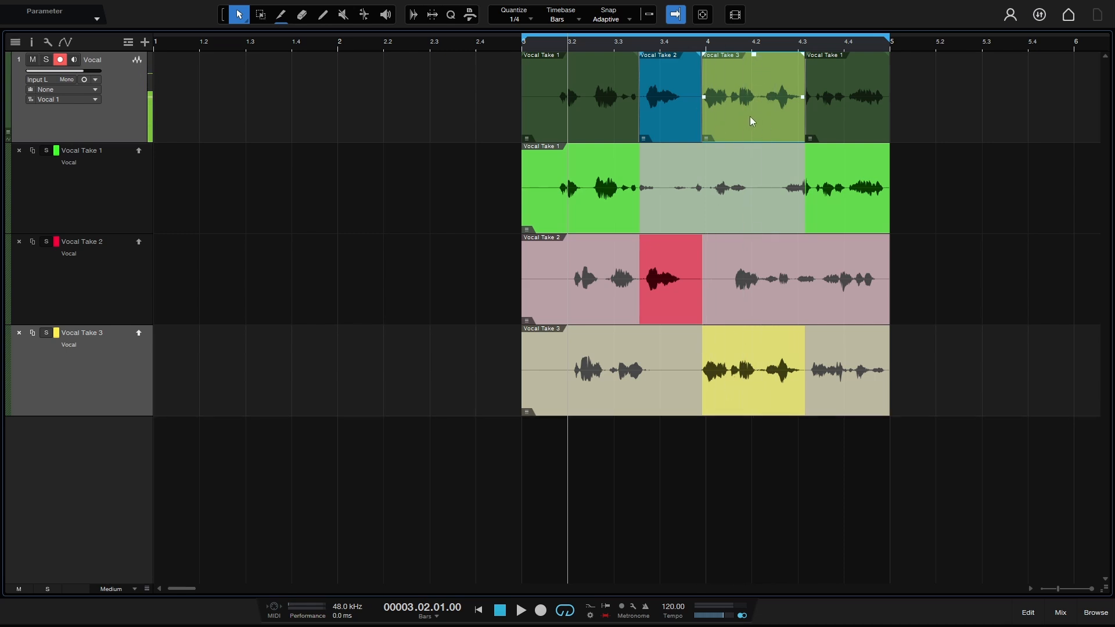
left_click(519, 43)
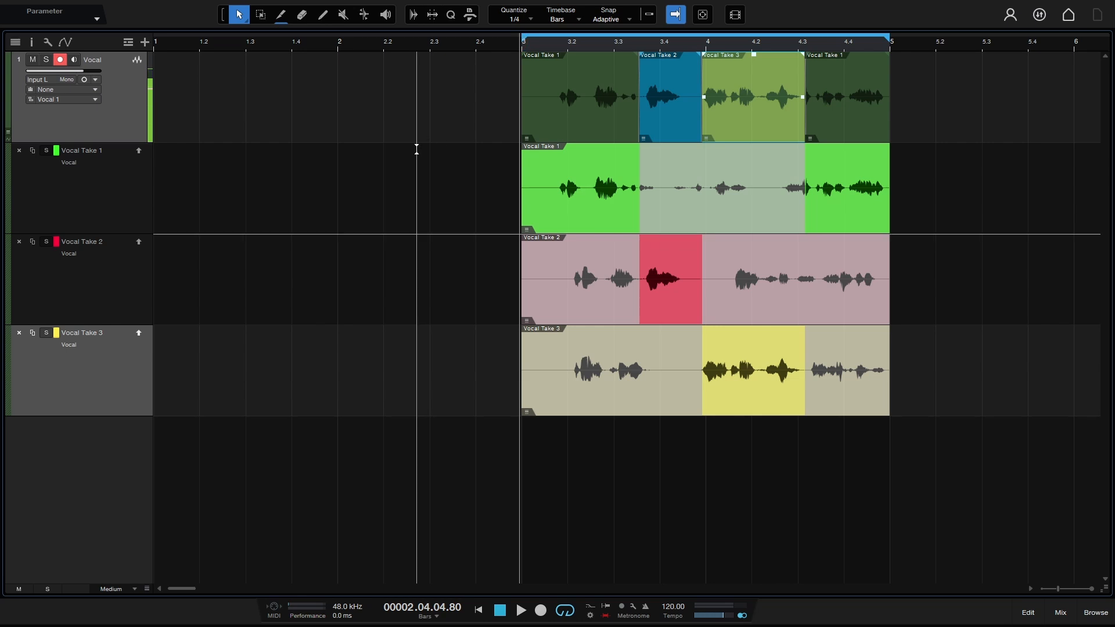
key("space")
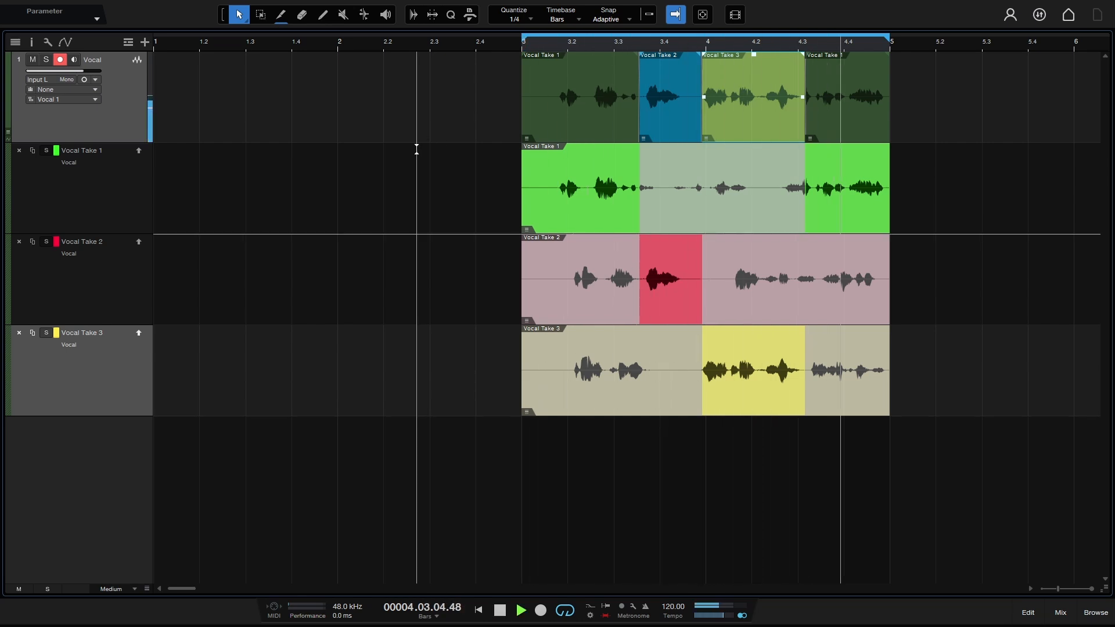
key("space")
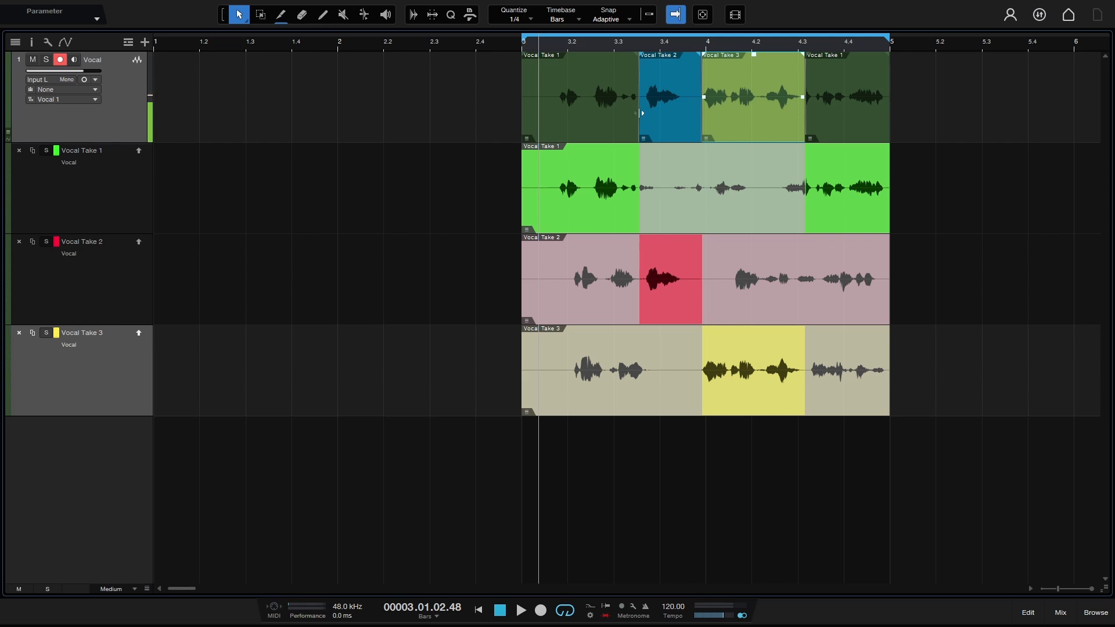
Step: Nudge the Take 1/Take 2 boundary slightly later and pull Take 3's end back to bar 4.2
mouse_move(639, 110)
left_mouse_down()
mouse_move(581, 111)
mouse_move(640, 114)
left_mouse_up()
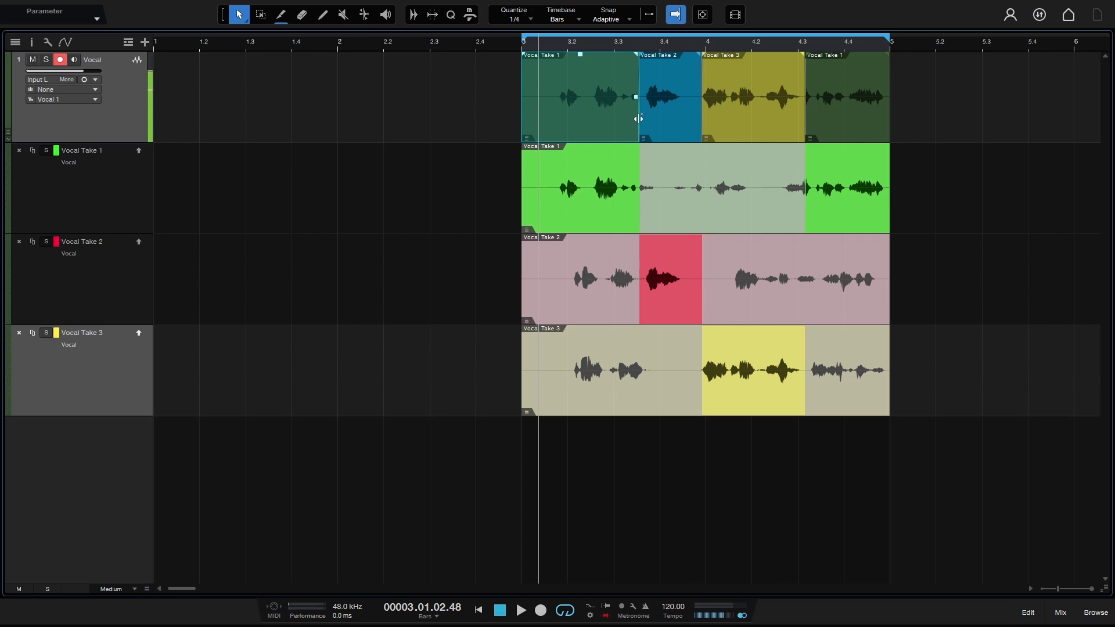
mouse_move(638, 119)
left_mouse_down()
mouse_move(617, 119)
mouse_move(655, 118)
mouse_move(618, 119)
mouse_move(641, 120)
left_mouse_up()
mouse_move(643, 105)
left_mouse_down()
mouse_move(614, 110)
mouse_move(638, 114)
left_mouse_up()
mouse_move(639, 114)
left_mouse_down()
mouse_move(615, 109)
mouse_move(660, 116)
mouse_move(609, 123)
mouse_move(645, 121)
left_mouse_up()
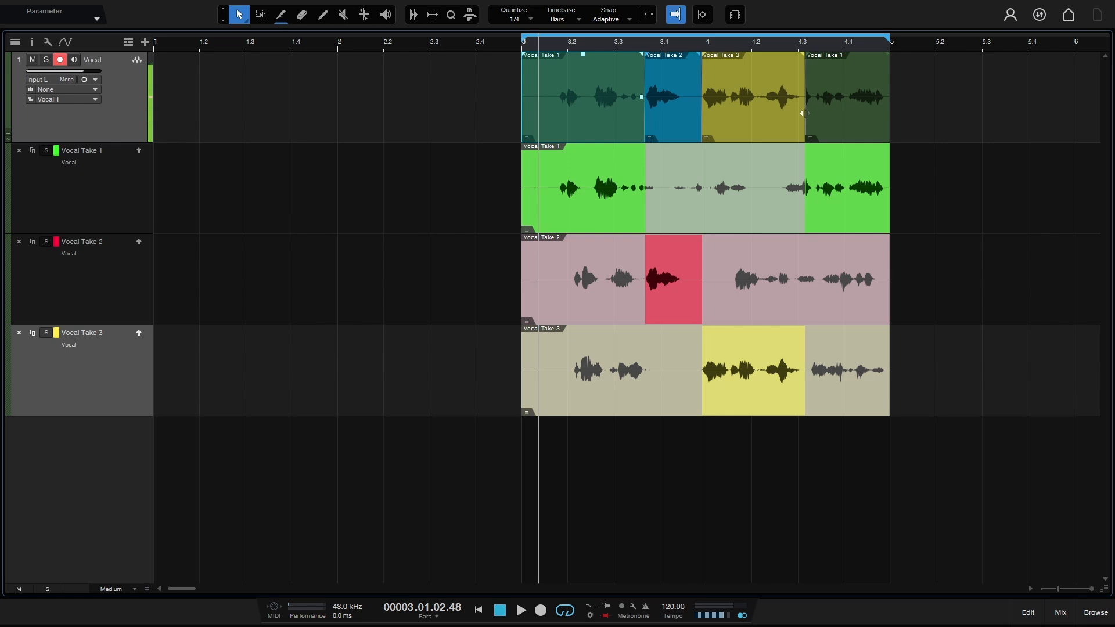
left_click_drag(805, 116, 764, 122)
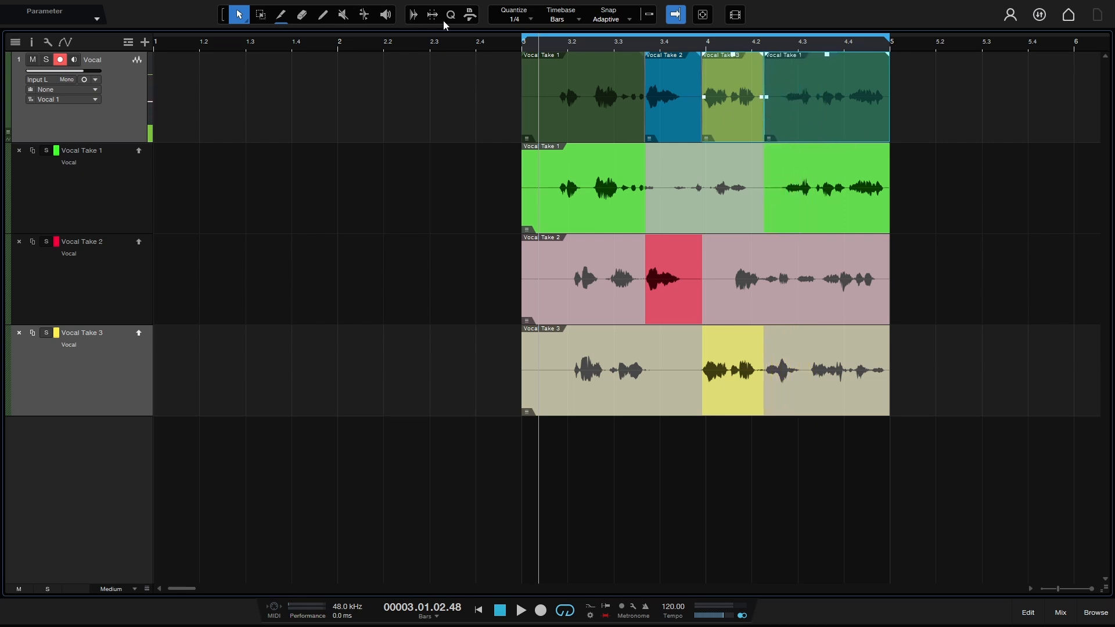
left_click(519, 45)
key("space")
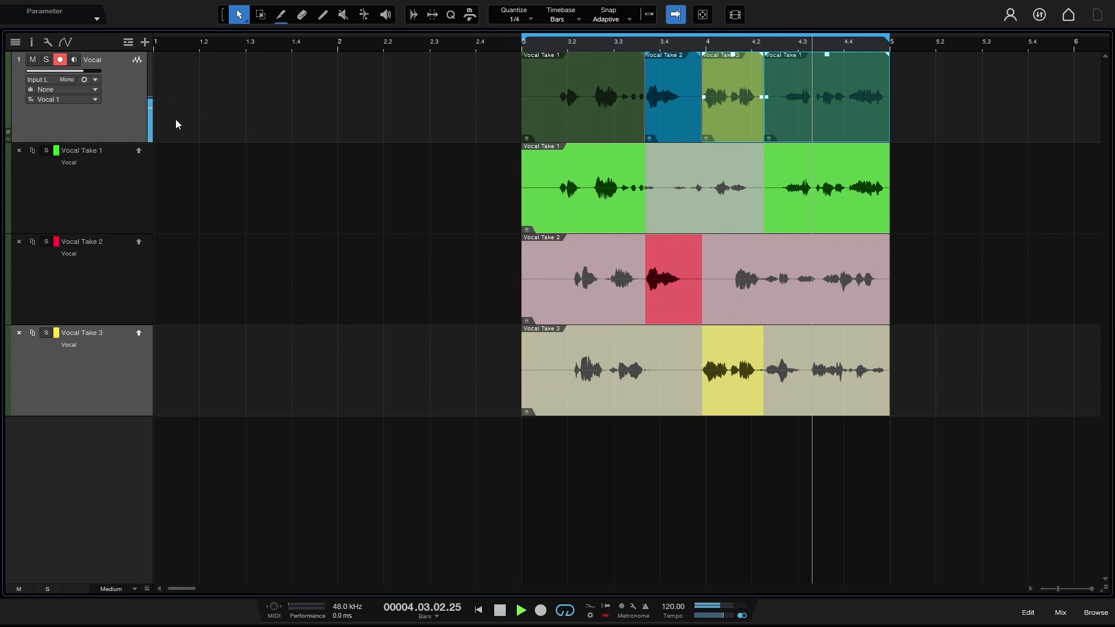
key("space")
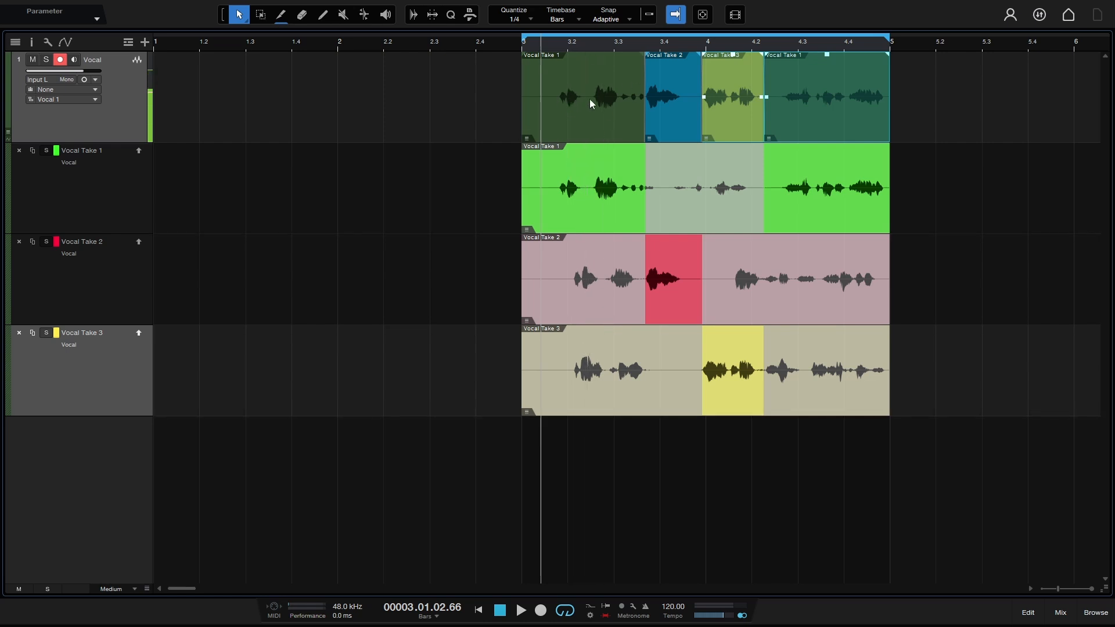
Step: Set the comp sections to Vocal Take 3 first, Take 1 third and Take 2 last
left_click(526, 138)
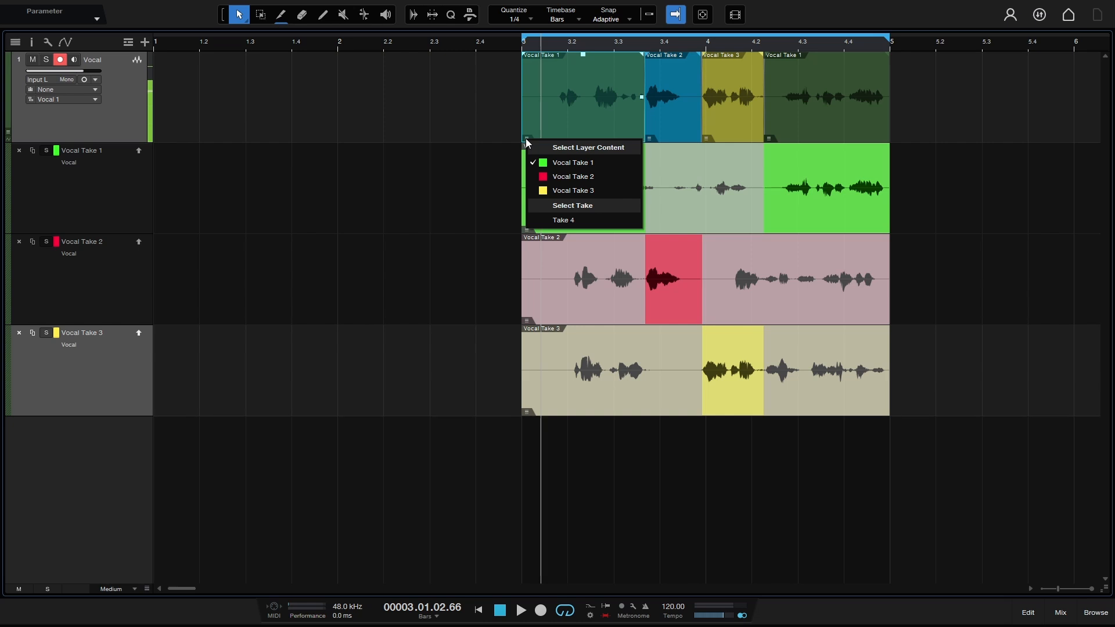
left_click(566, 176)
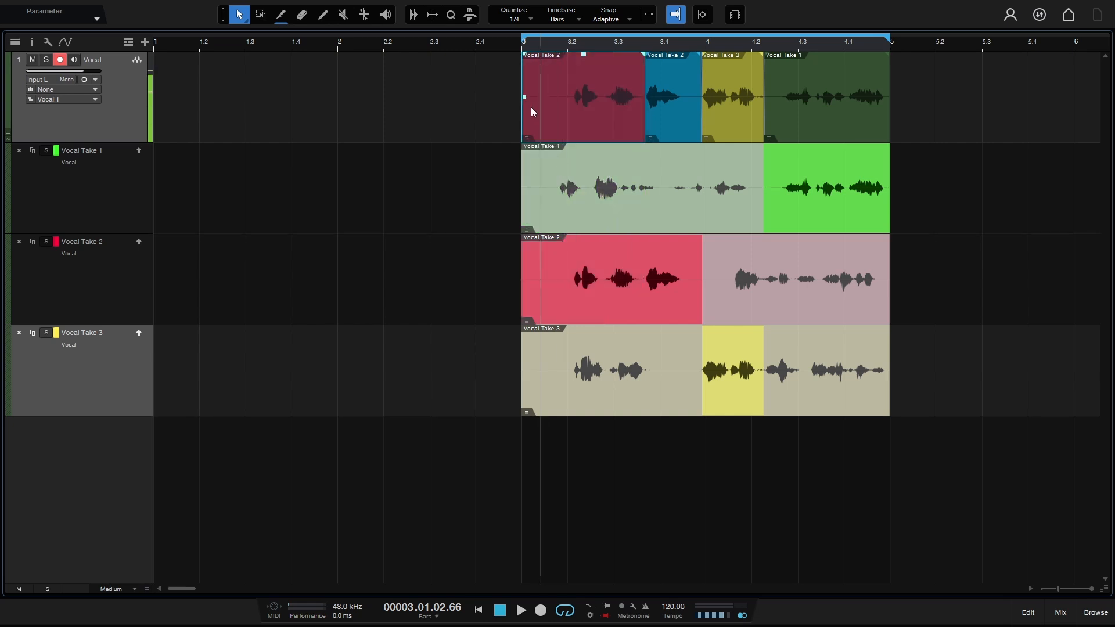
left_click(526, 138)
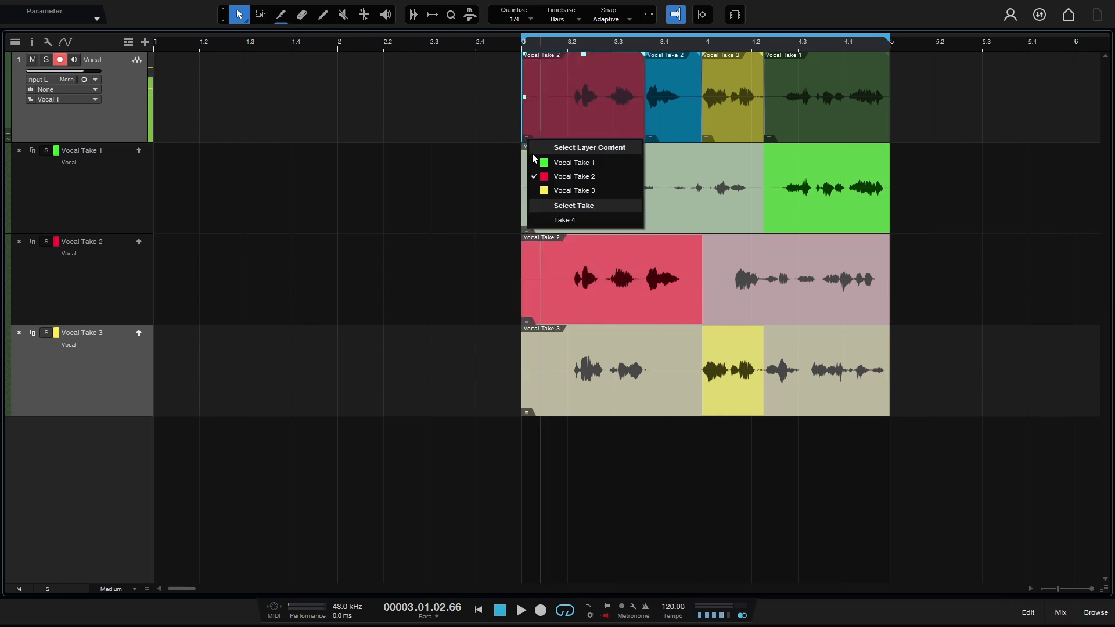
left_click(556, 190)
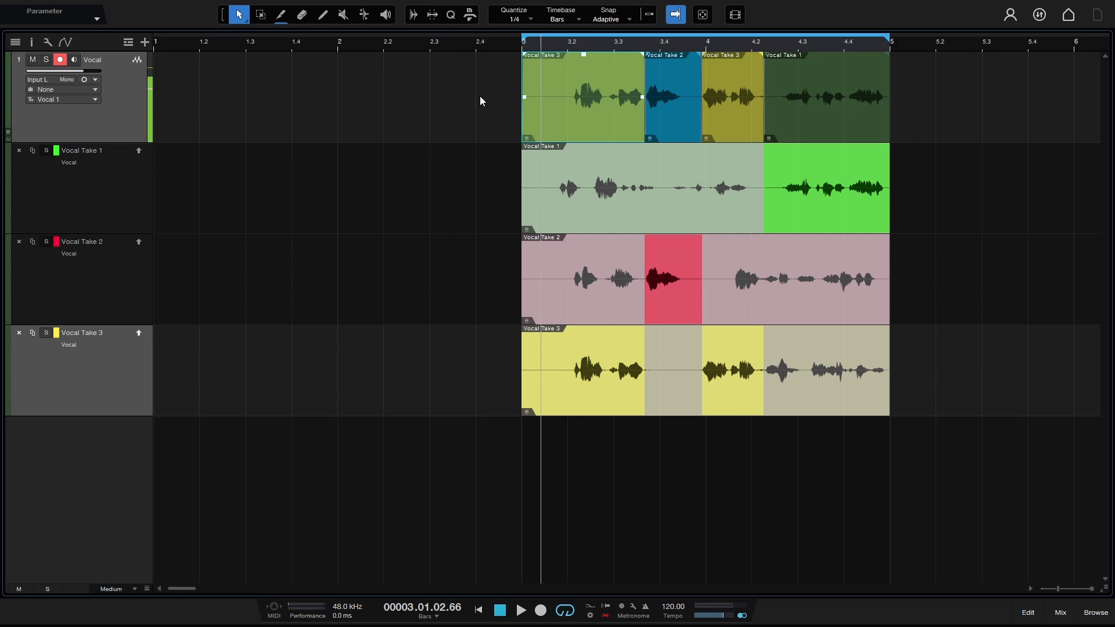
left_click(769, 138)
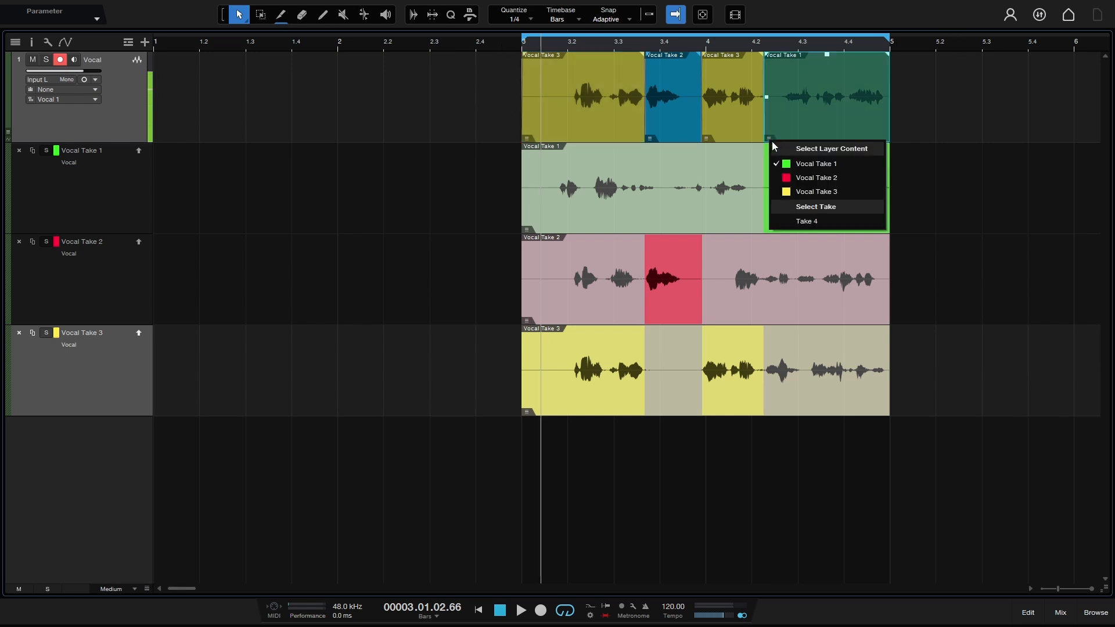
left_click(795, 179)
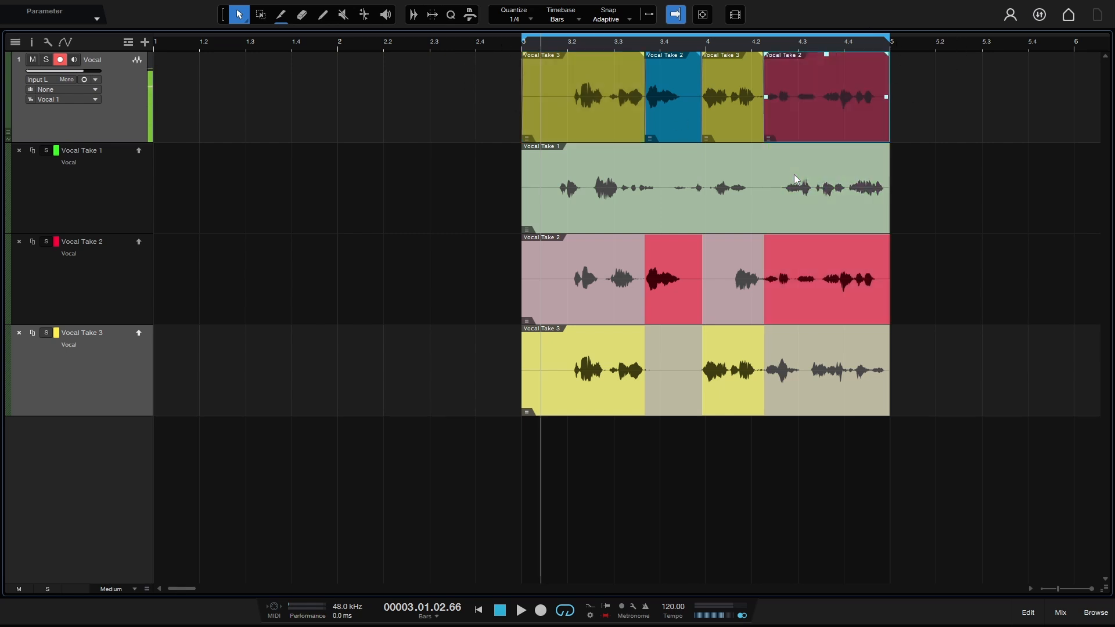
left_click(707, 138)
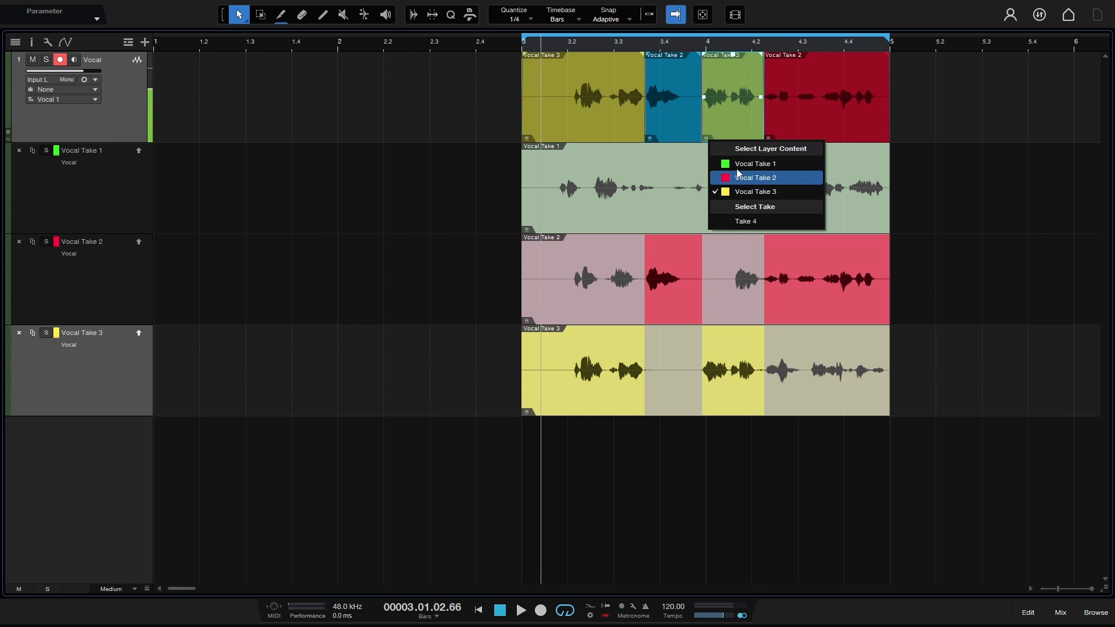
left_click(736, 164)
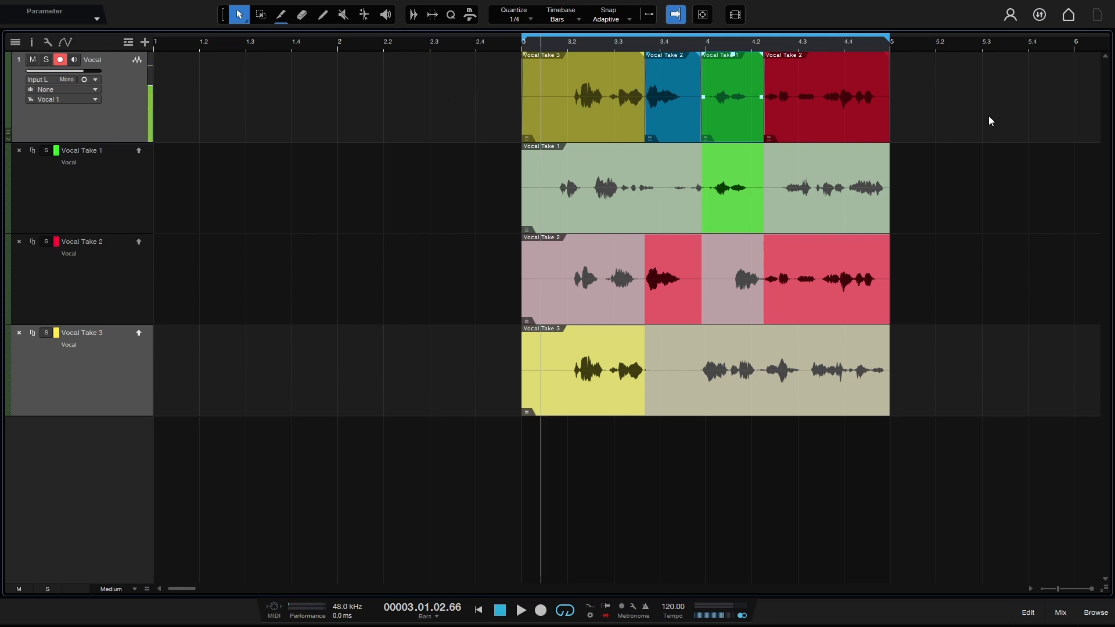
Step: Merge all comp sections into one event with G and open it in the audio editor
left_click_drag(998, 116, 416, 99)
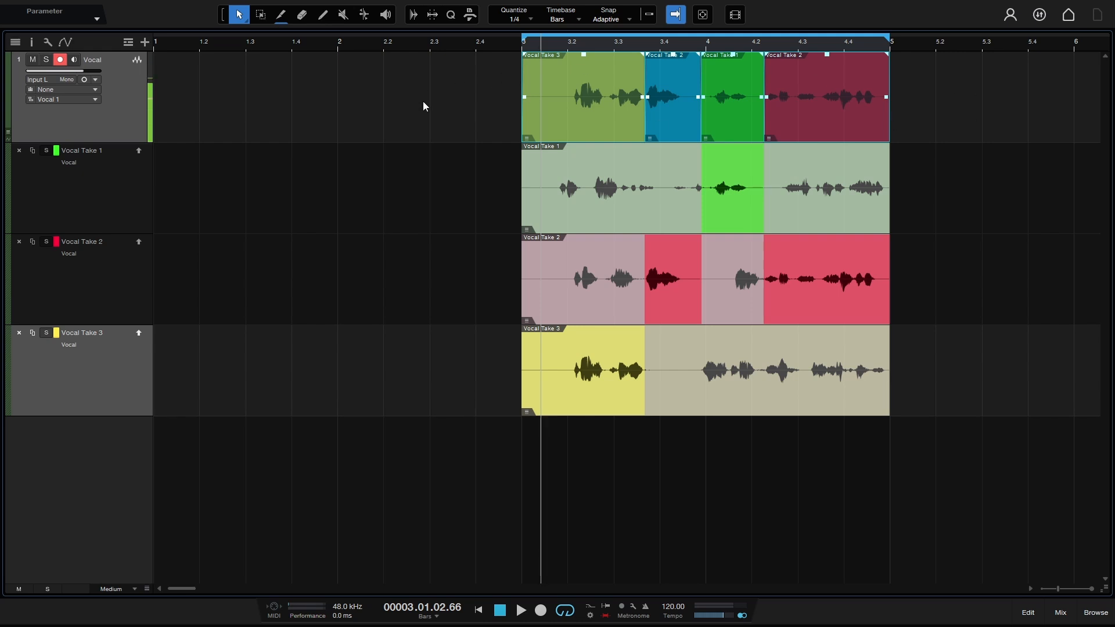
key("g")
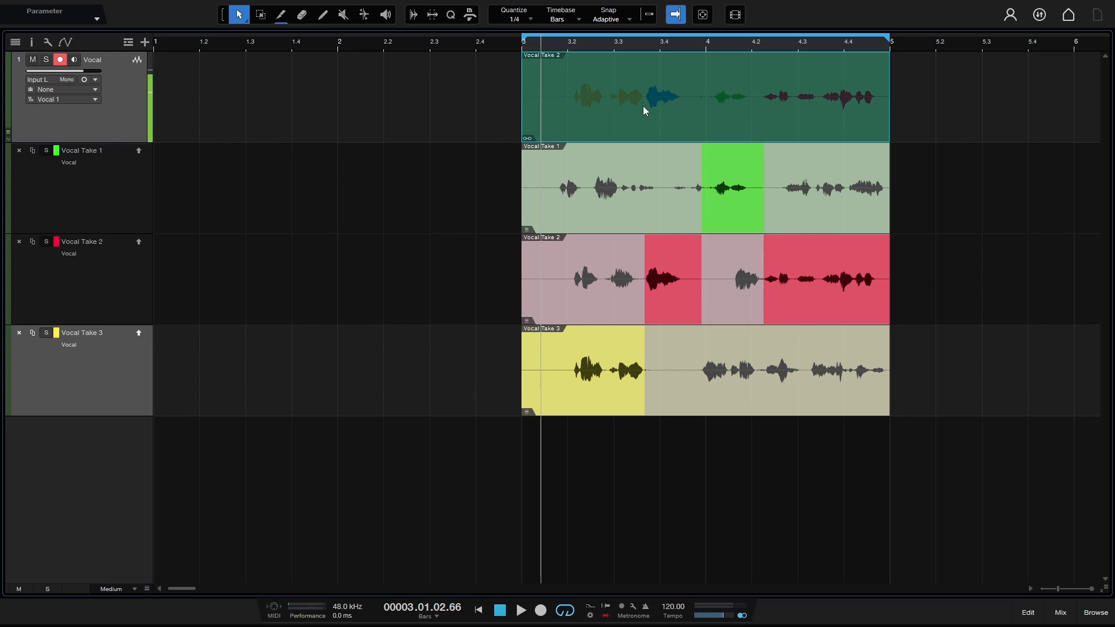
double_click(684, 110)
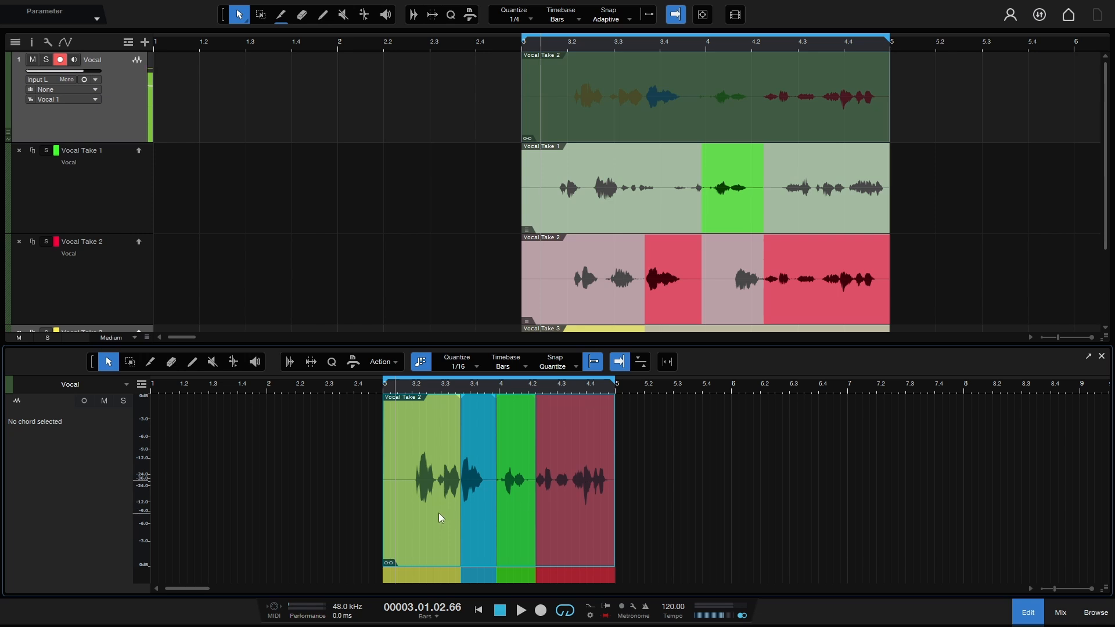
Step: Select the yellow, blue, green and red comp sections in the editor, then clear the selection
left_click(420, 445)
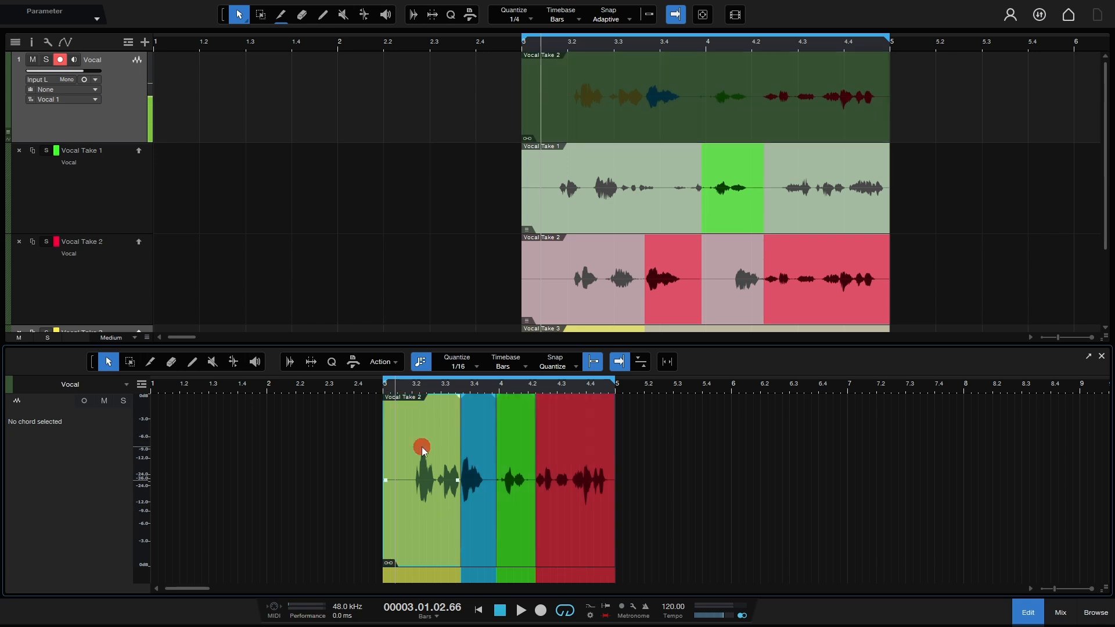
left_click(481, 467)
left_click(514, 471)
left_click(583, 477)
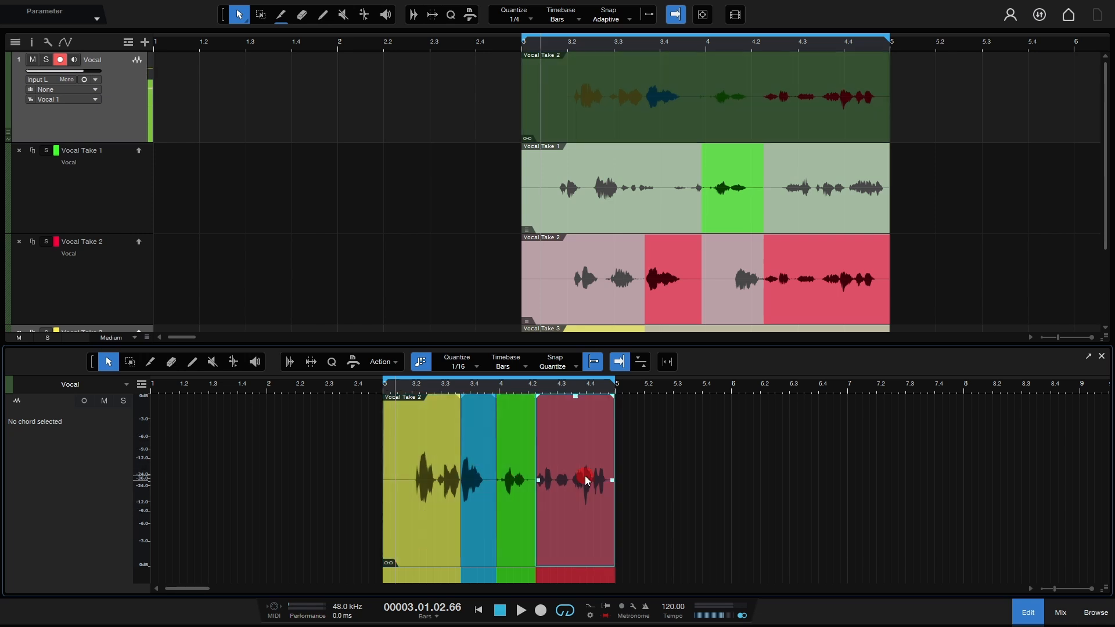
left_click(518, 492)
left_click(486, 510)
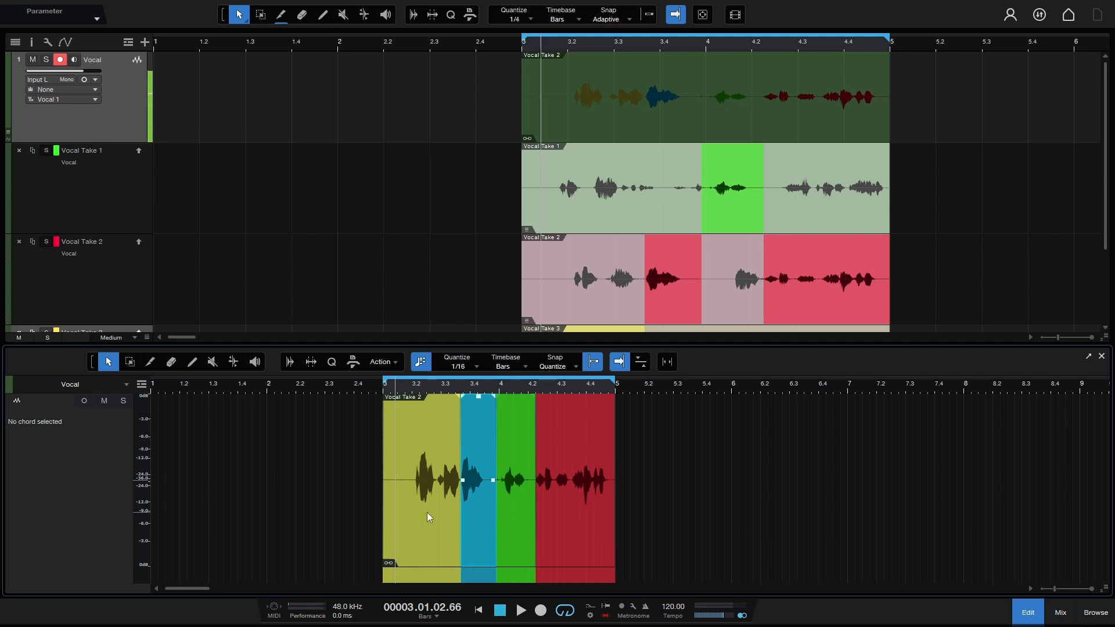
left_click(428, 516)
left_click(386, 133)
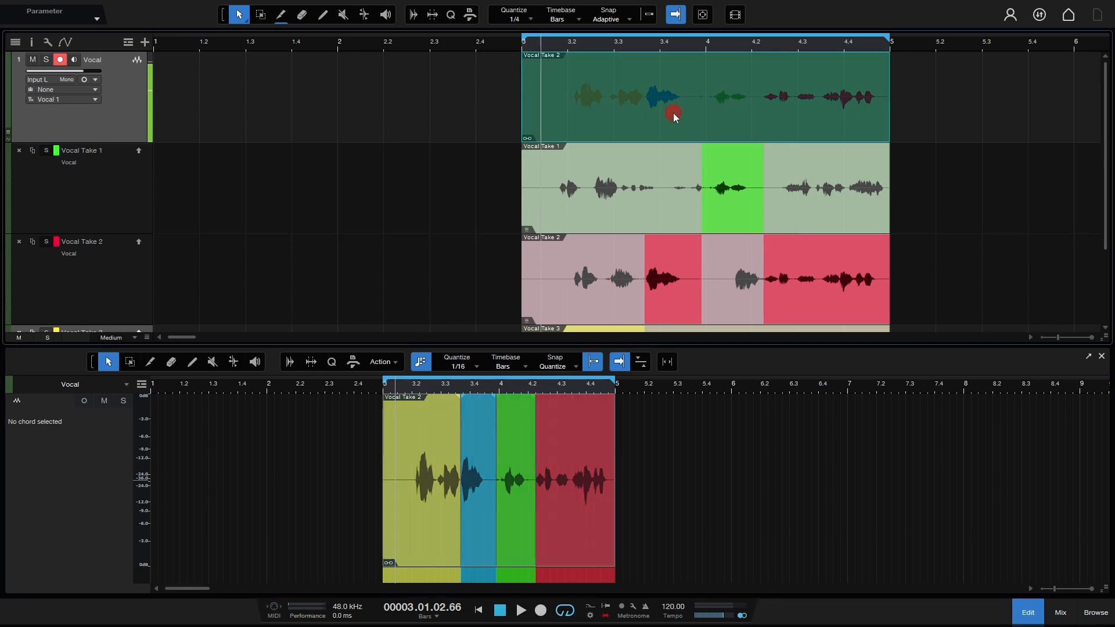
Step: Shift the merged event along the timeline, then return it to start at bar 3
left_click_drag(673, 116, 867, 117)
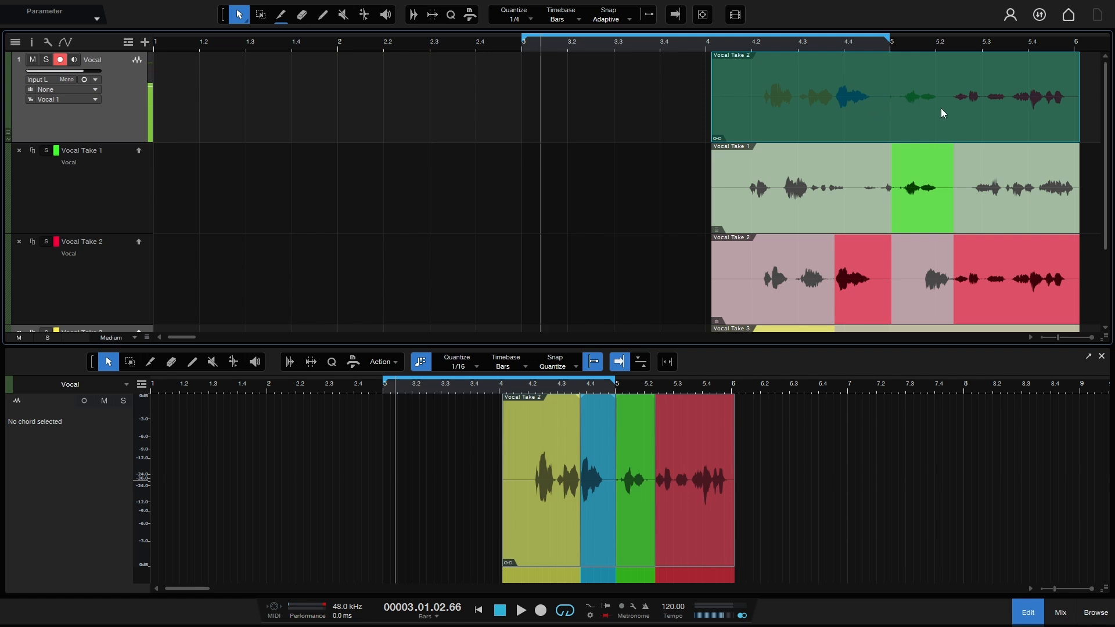
left_click_drag(942, 114, 490, 109)
scroll(825, 202, "down", 3)
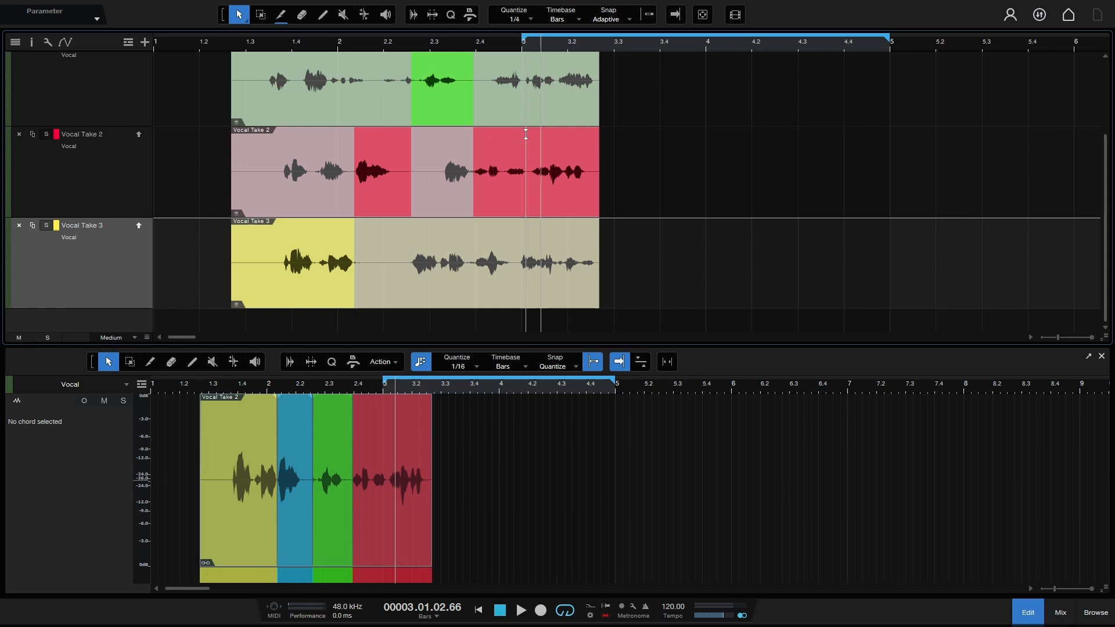
scroll(779, 194, "up", 3)
left_click_drag(363, 110, 788, 120)
left_click_drag(871, 121, 755, 122)
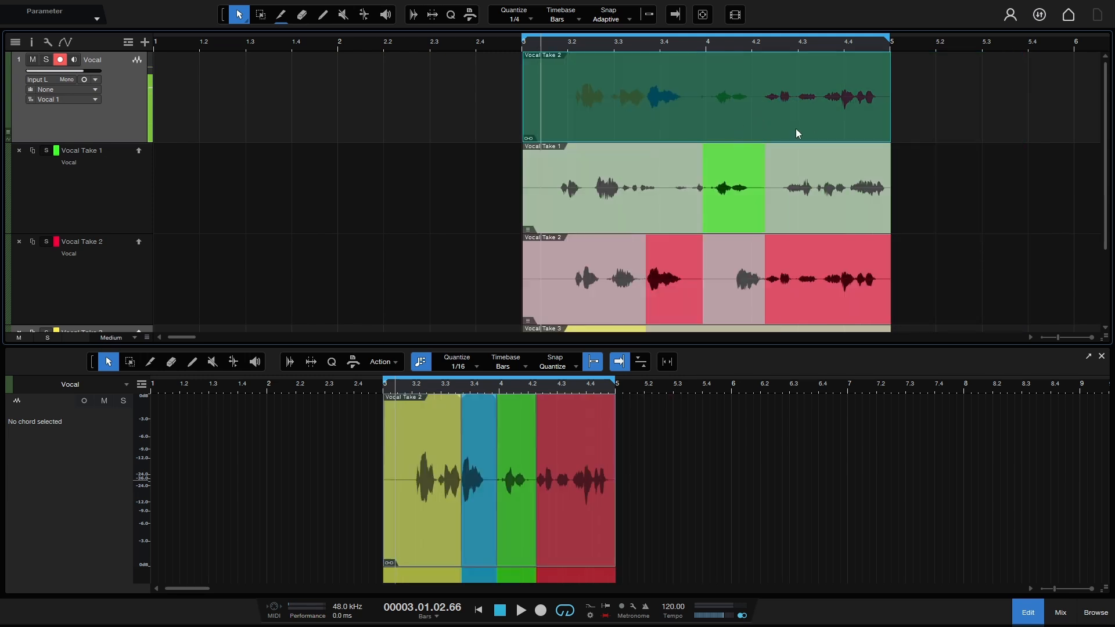
left_click(32, 42)
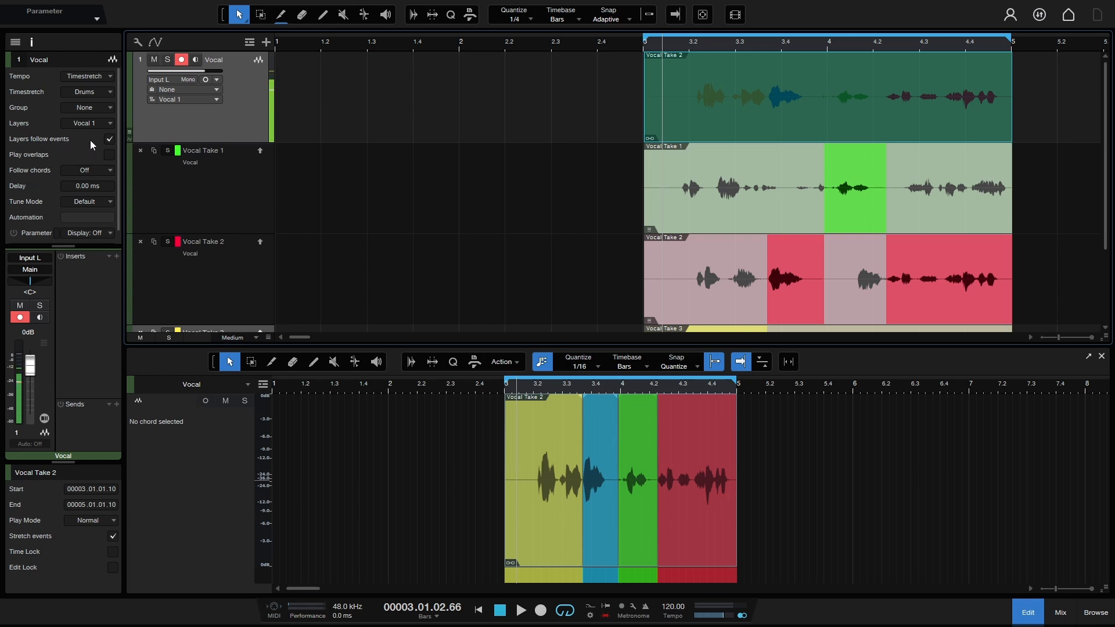
left_click(110, 140)
left_click(847, 118)
left_click_drag(847, 119, 479, 116)
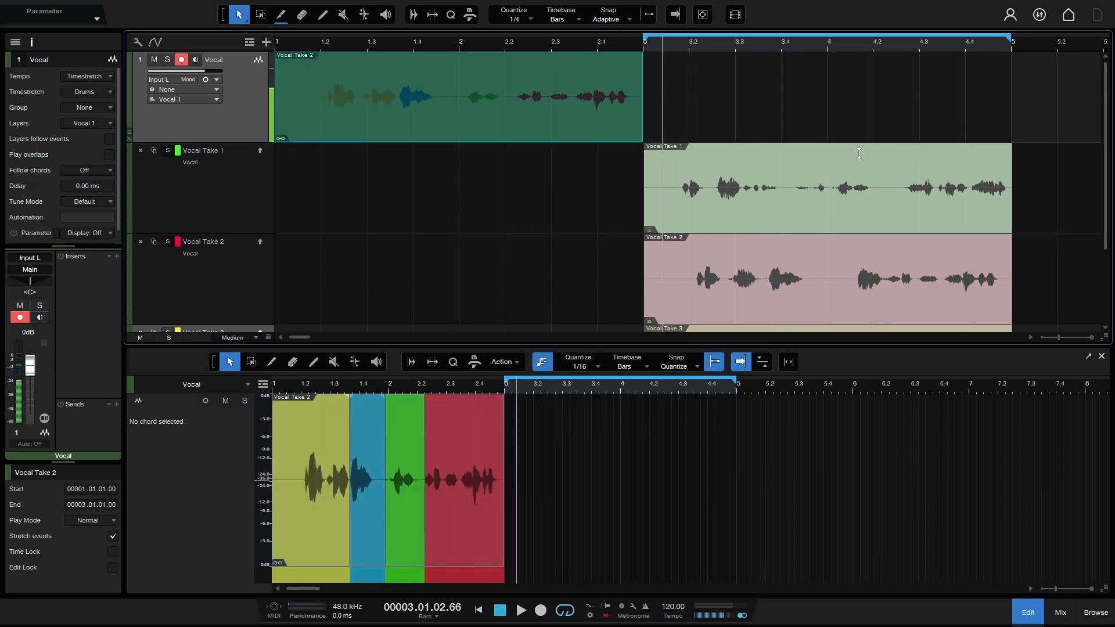
scroll(862, 229, "down", 2)
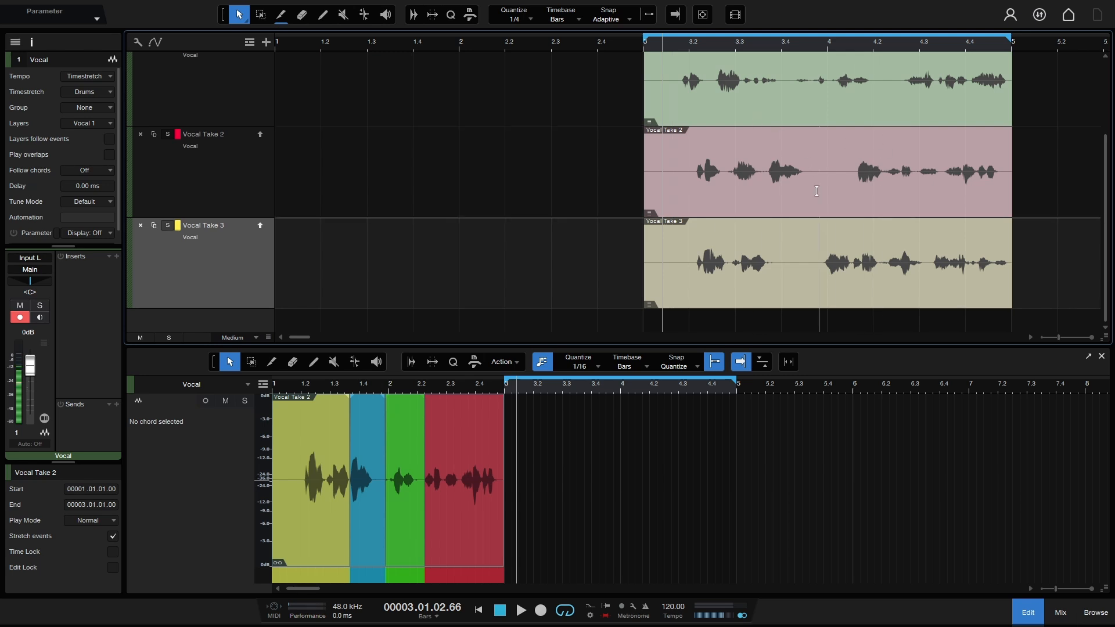
scroll(817, 192, "up", 3)
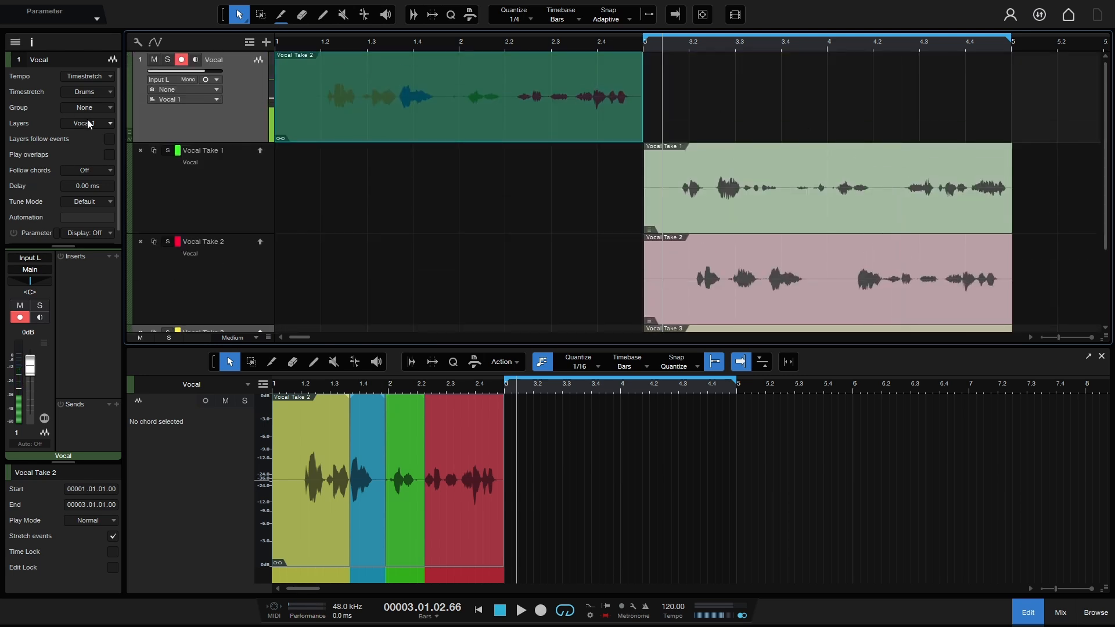
left_click(109, 139)
left_click_drag(404, 115, 740, 112)
key("n")
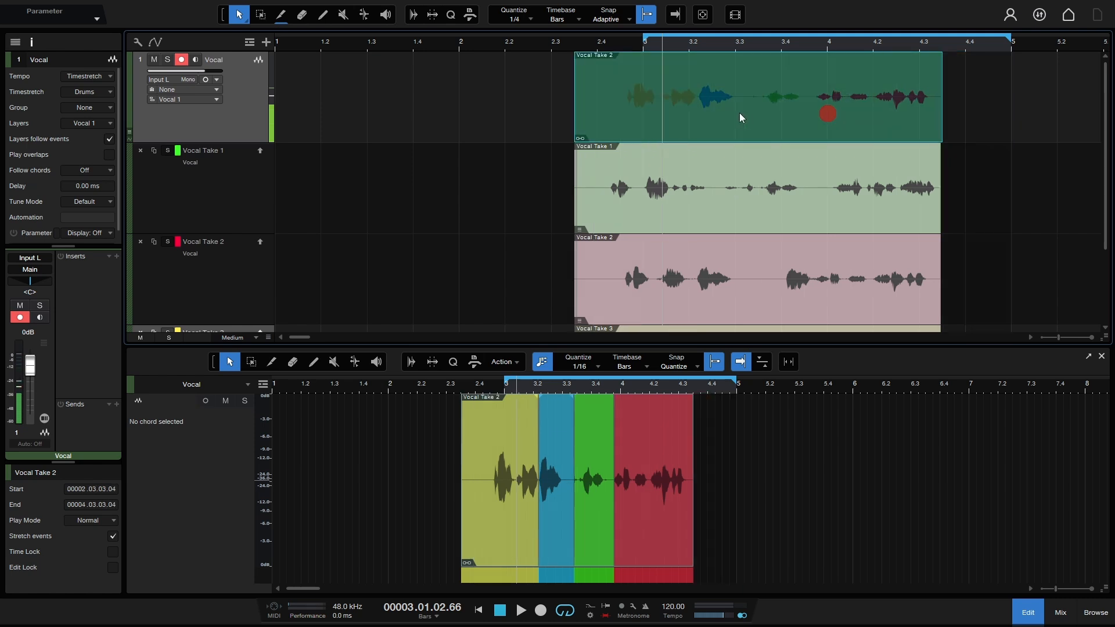
key("ctrl+z")
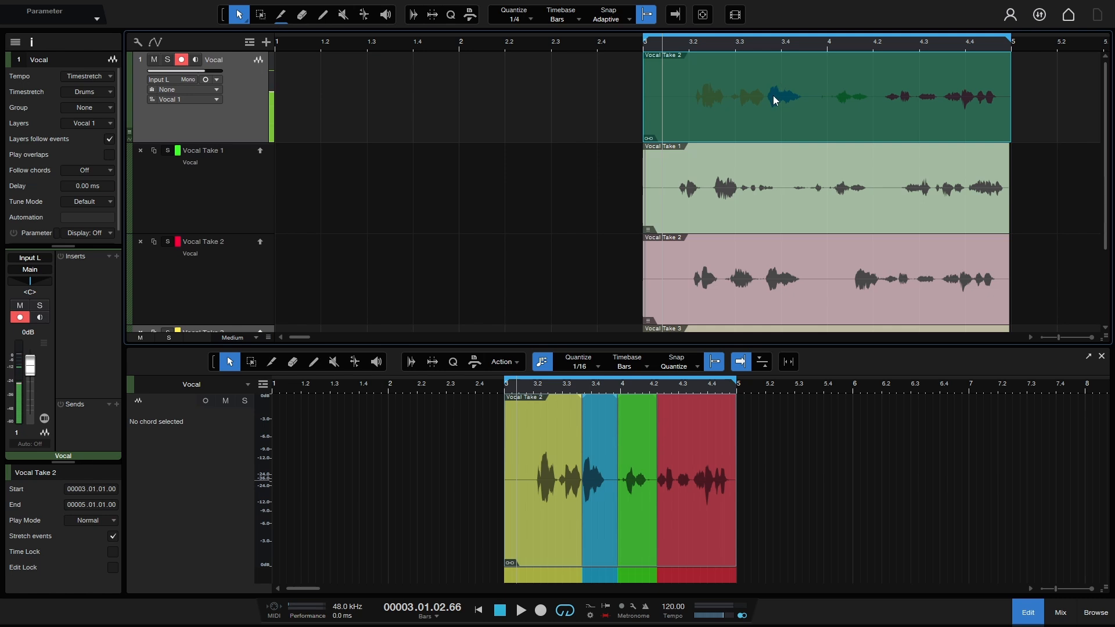
Step: Bounce the comped Vocal Take 2 event using Event > Bounce To New Track
right_click(782, 112)
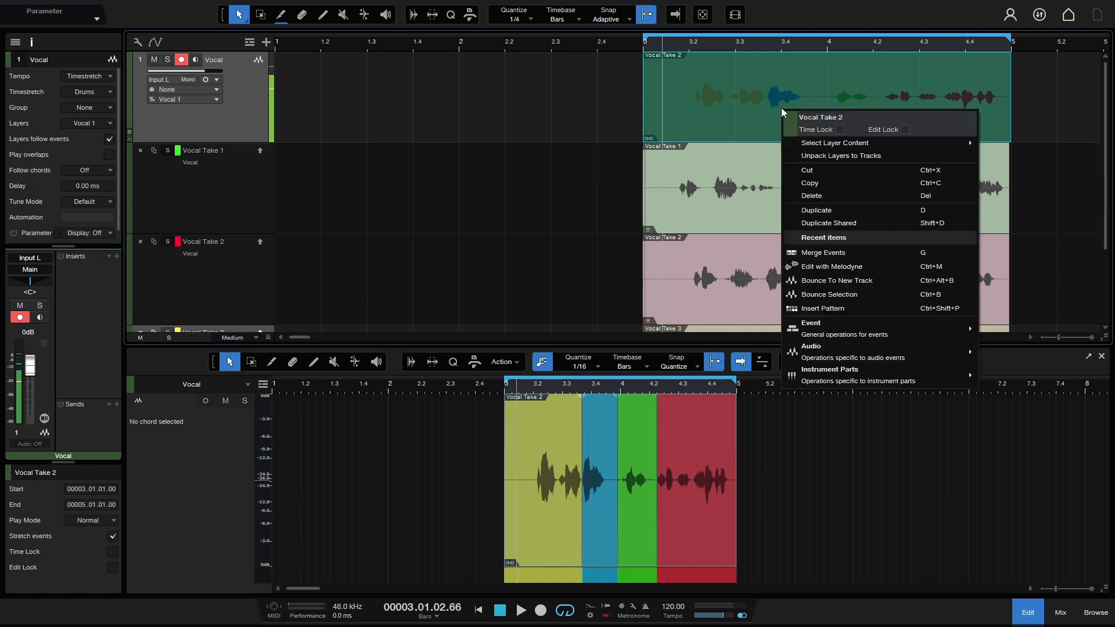
mouse_move(827, 360)
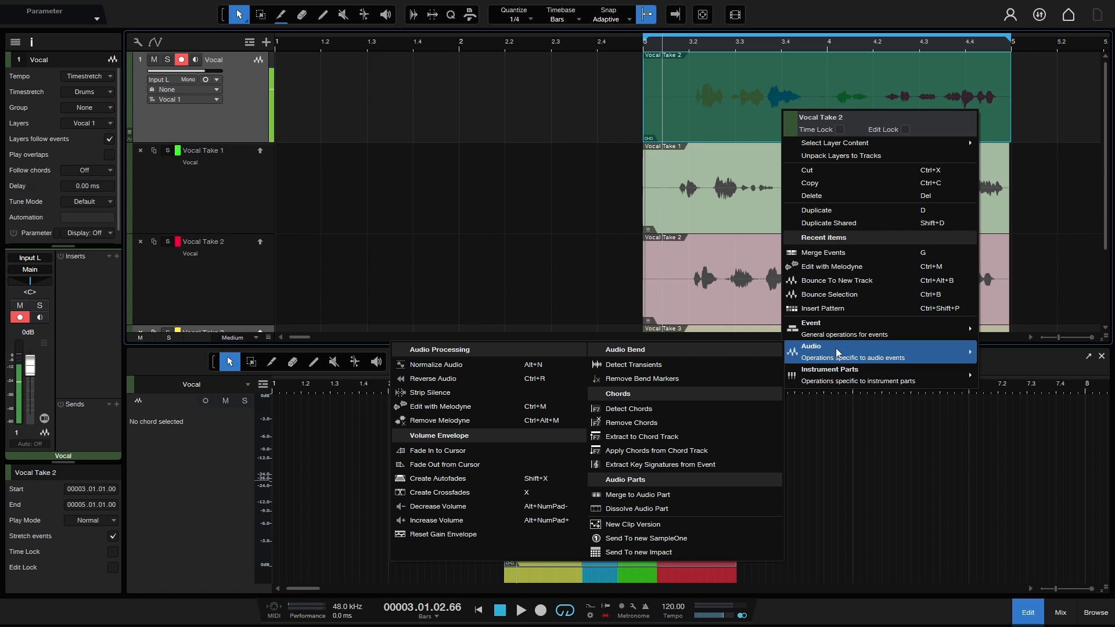
mouse_move(816, 337)
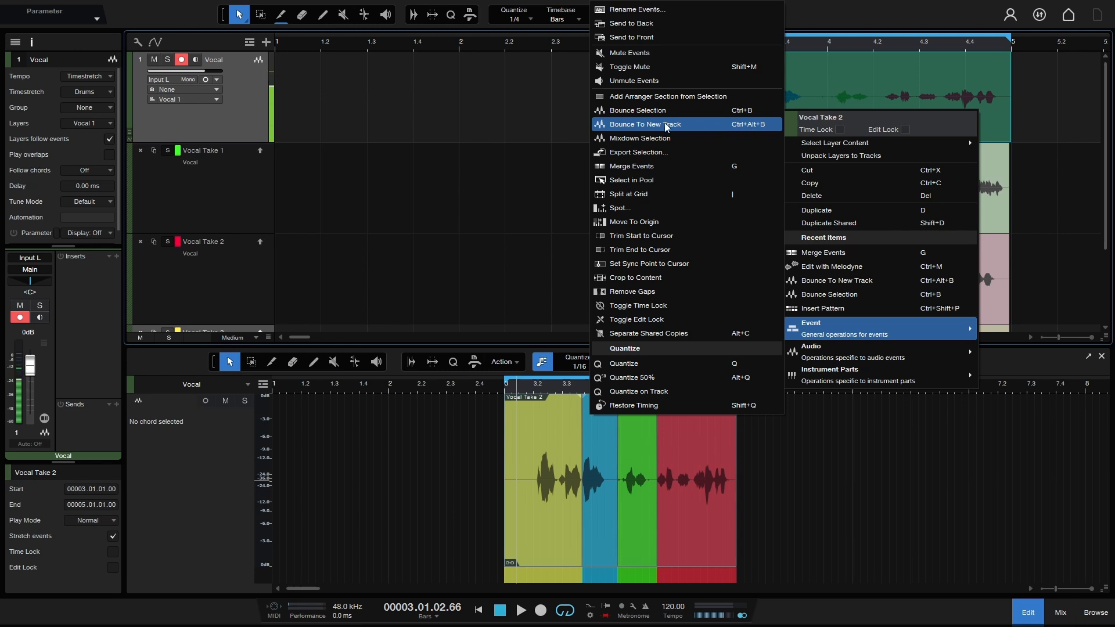
left_click(635, 124)
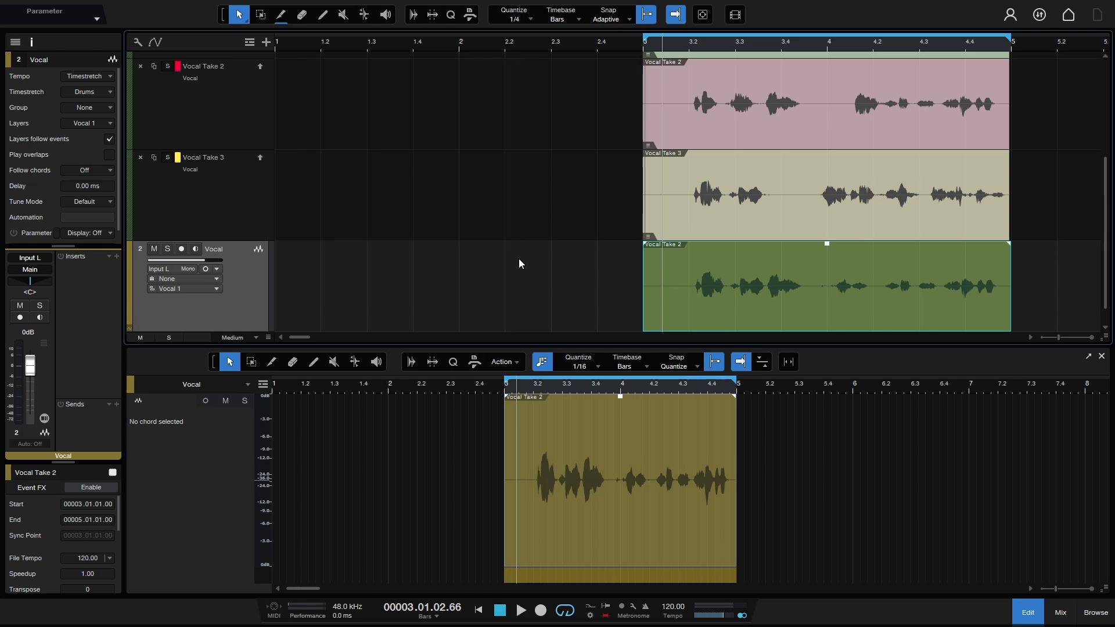
Step: Close the lower editor panel to show all tracks and deselect the bounced event
left_click_drag(1105, 230, 1104, 47)
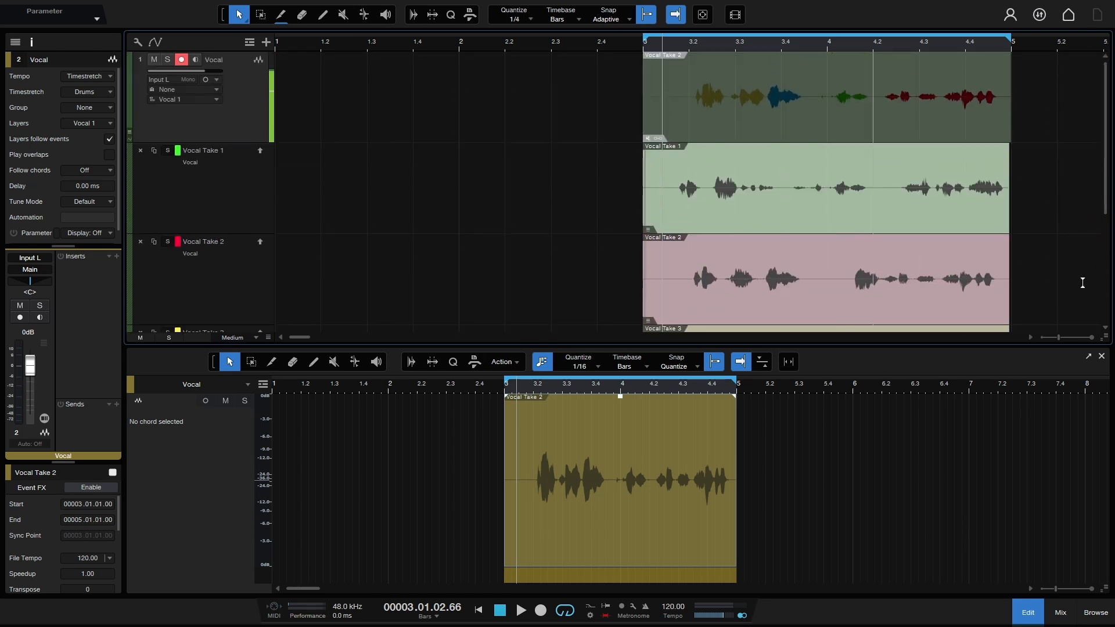
left_click(1028, 613)
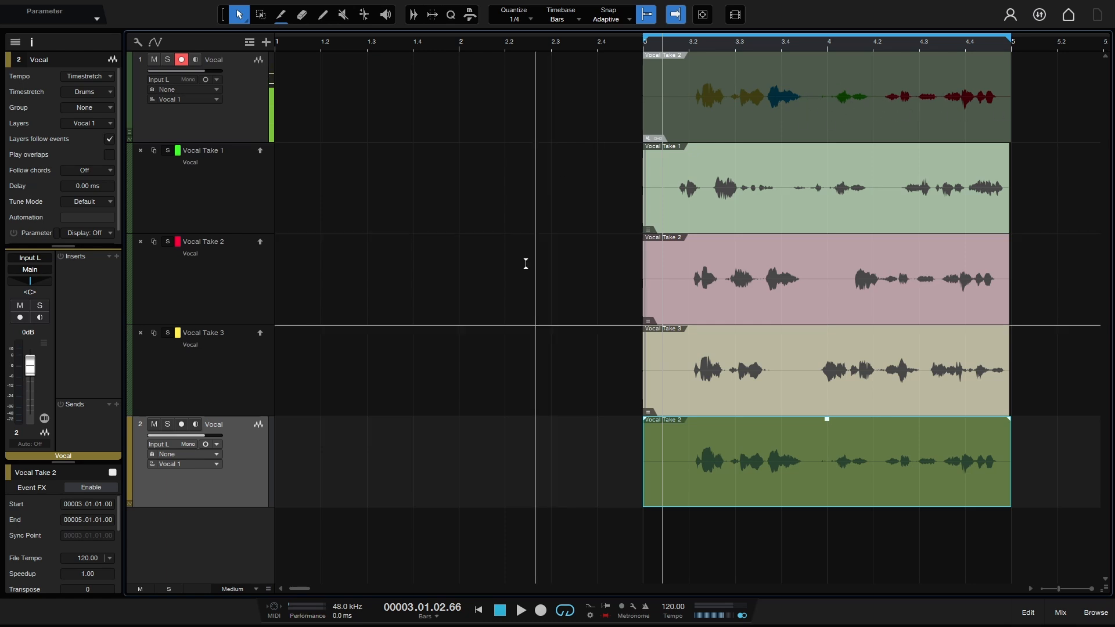
left_click(787, 481)
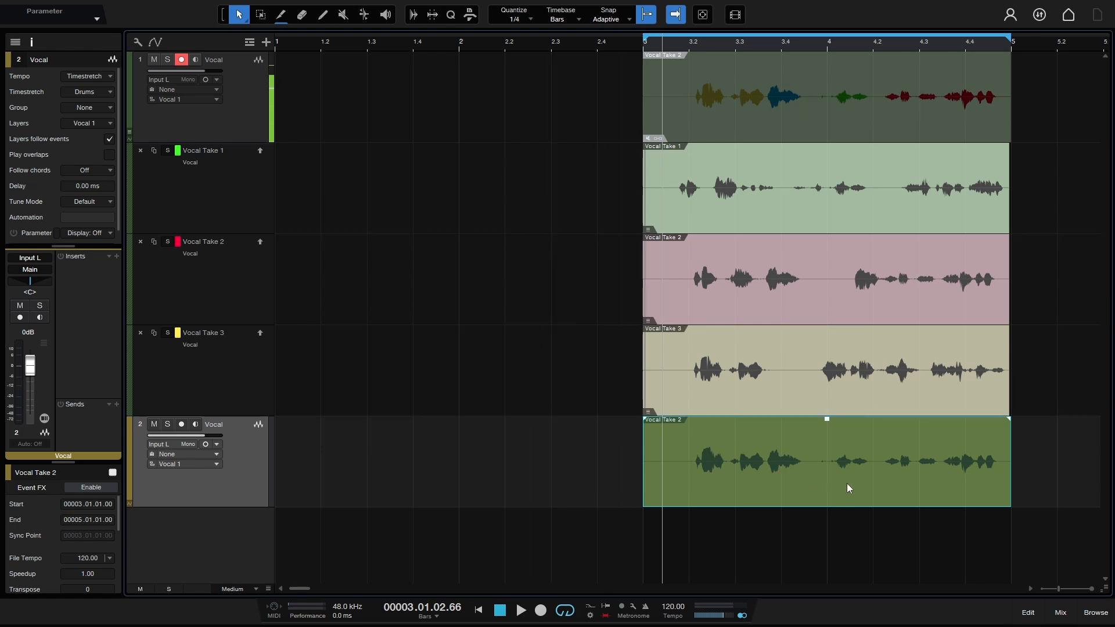
Step: Apply Melodyne to the bounced Vocal Take 2 event with Ctrl+M, enlarge its editor, then close it
left_click(1051, 483)
left_click(860, 482)
key("ctrl")
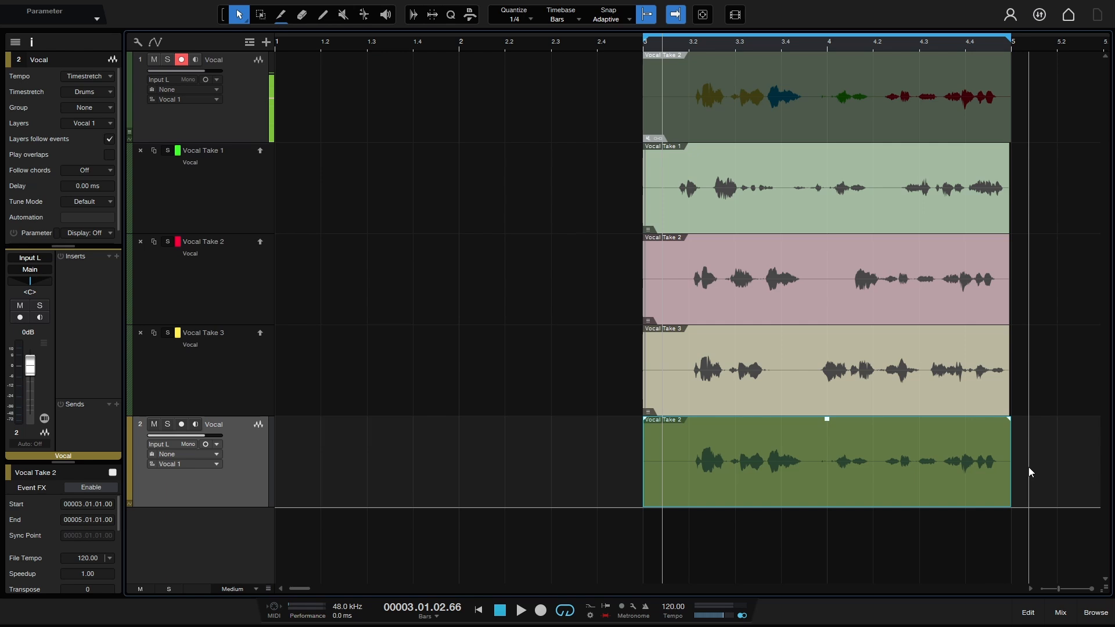
key("ctrl+m")
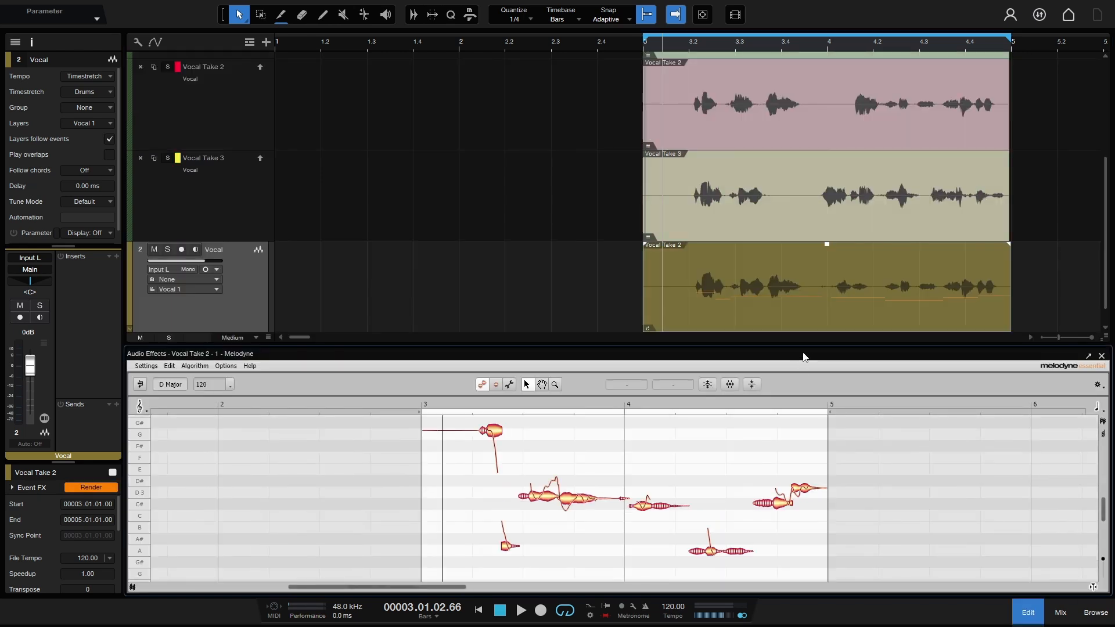
left_click_drag(807, 347, 815, 223)
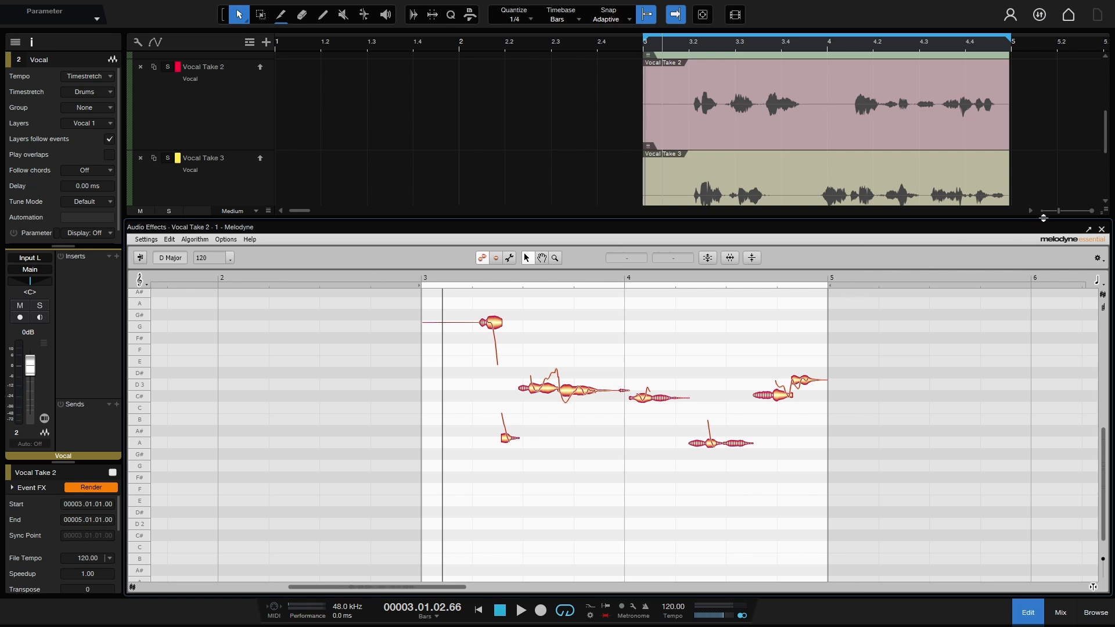
left_click(1102, 230)
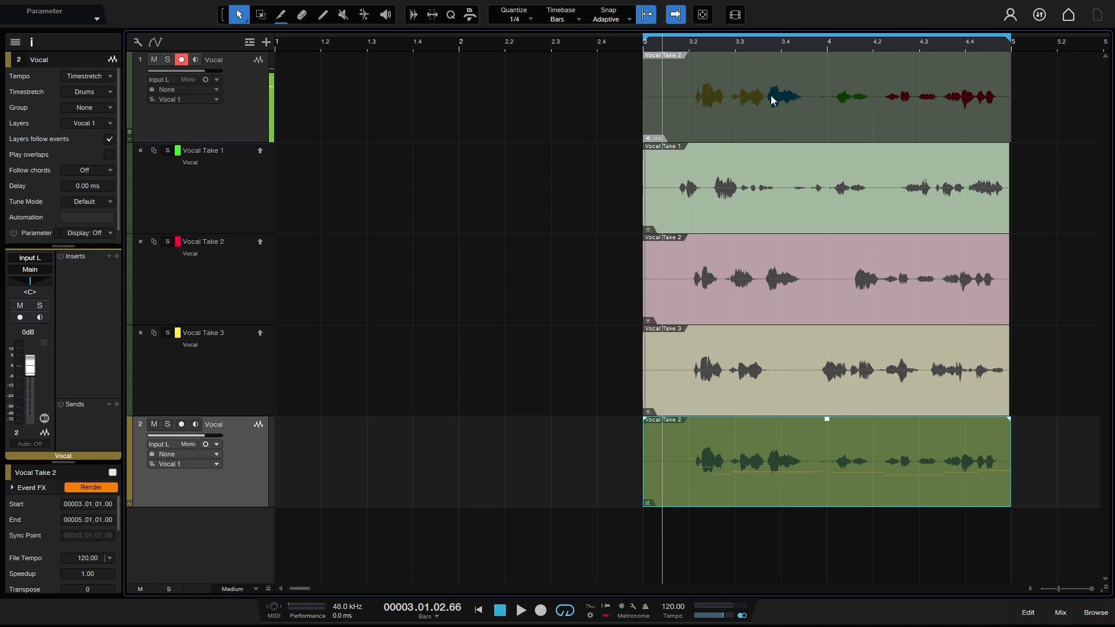
right_click(787, 96)
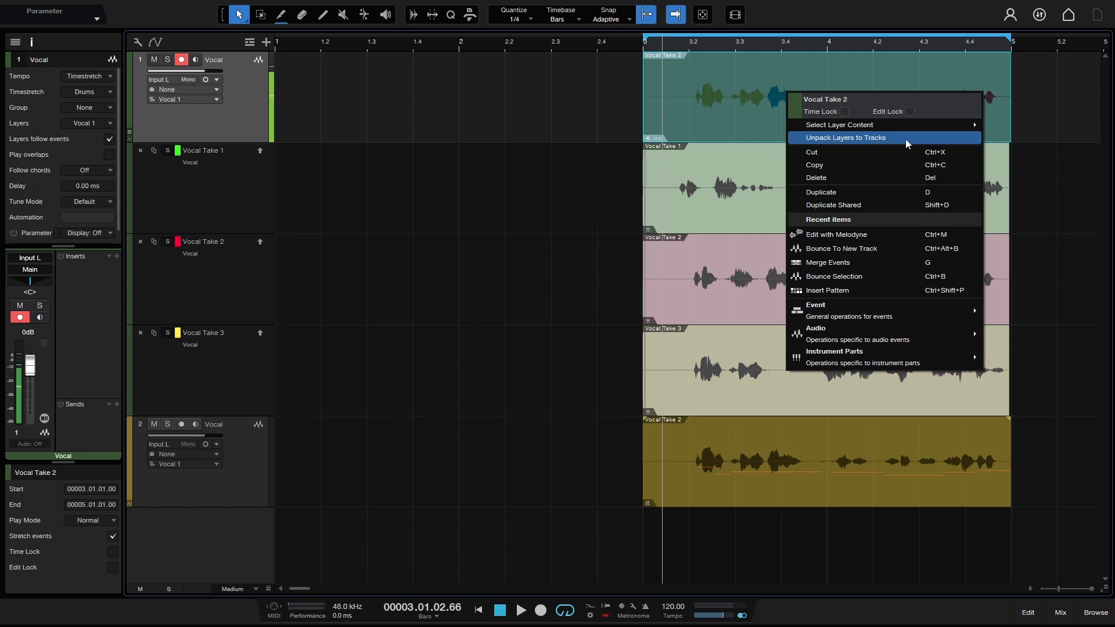
left_click(553, 119)
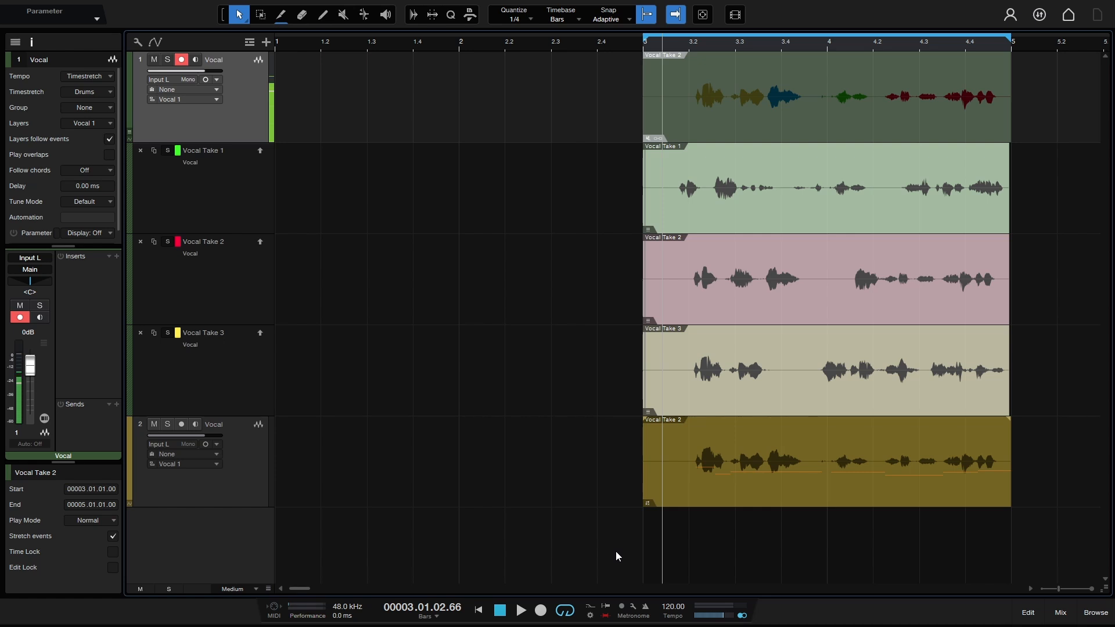
Step: Switch the record mode to Takes to Layers and set the loop range to bars 1.3–2.2
left_click(590, 615)
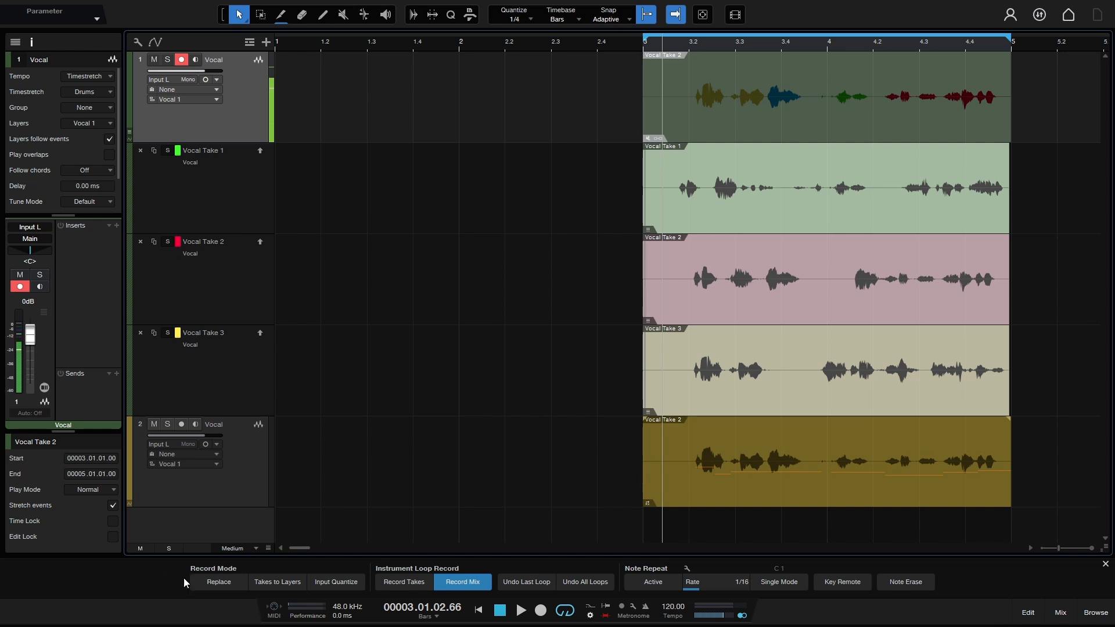
left_click(285, 590)
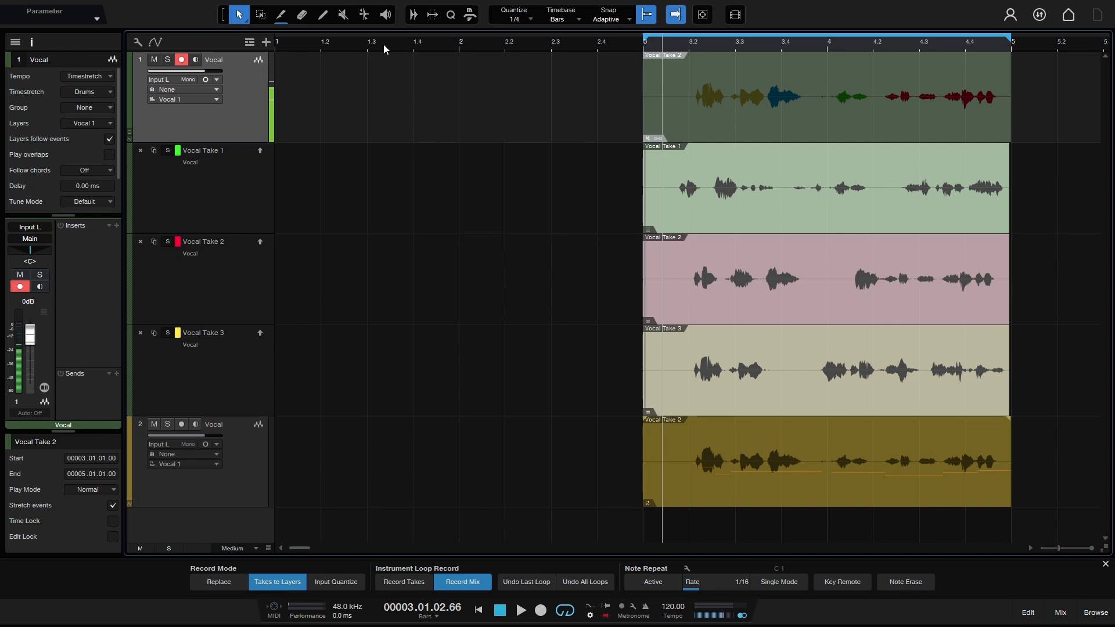
left_click_drag(365, 36, 504, 34)
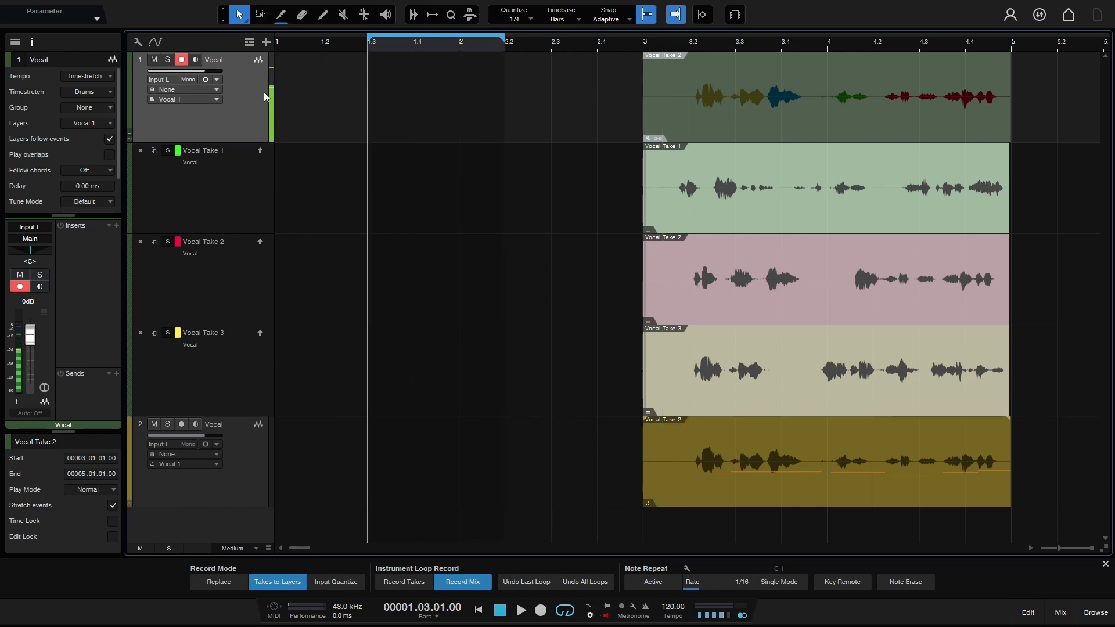
Step: Remove Vocal Take layers 1–3, delete track 1's comped event, and move the playhead to bar 1.2
left_click(140, 151)
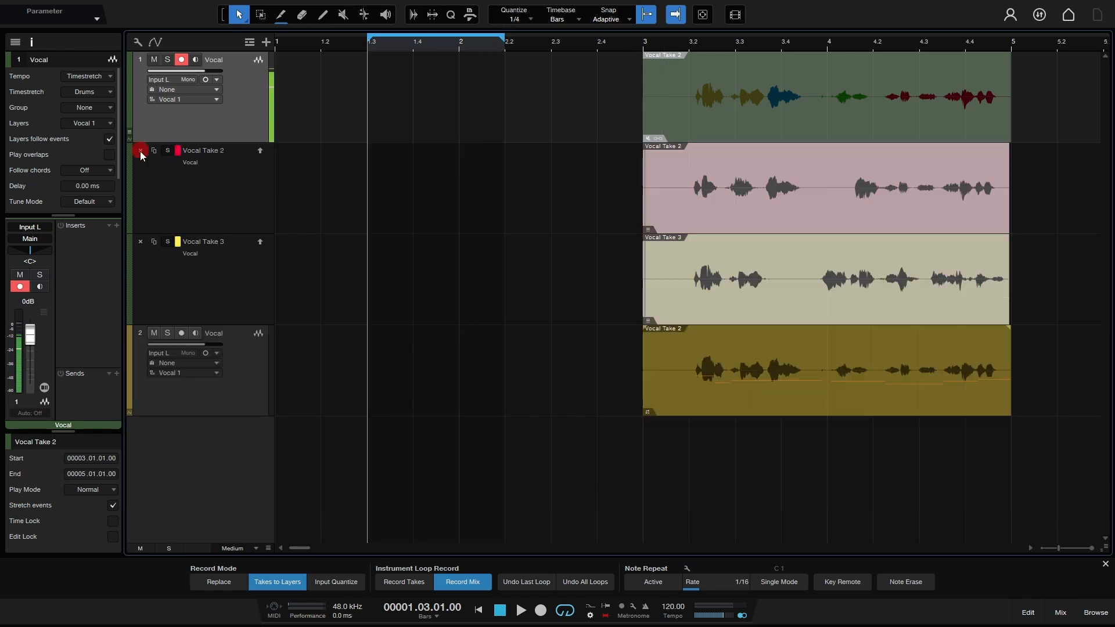
left_click(140, 152)
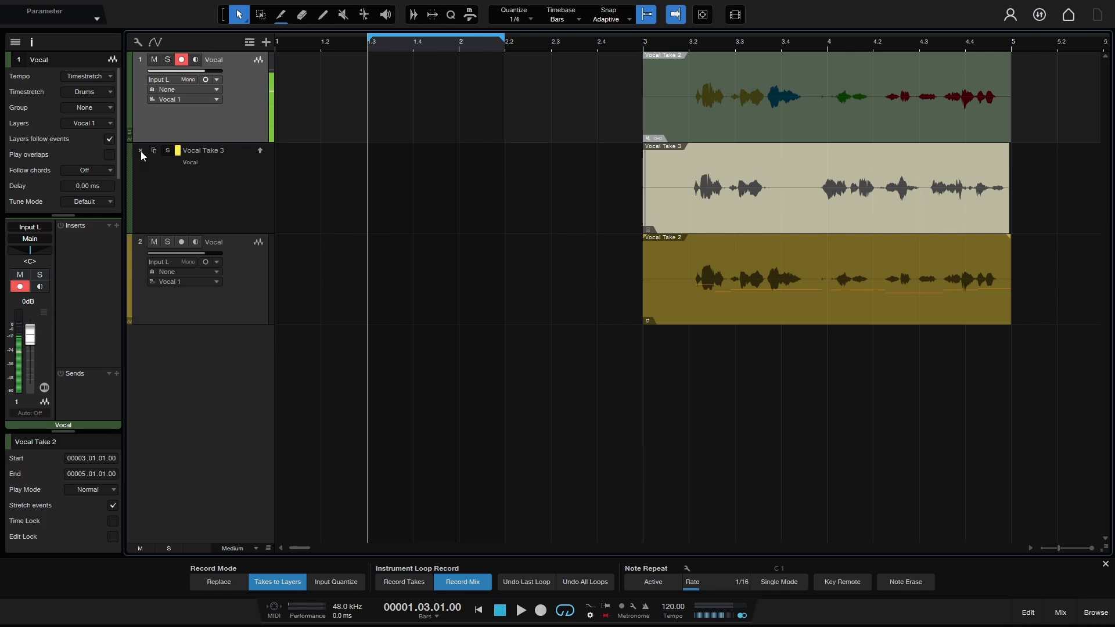
left_click(141, 151)
left_click(783, 122)
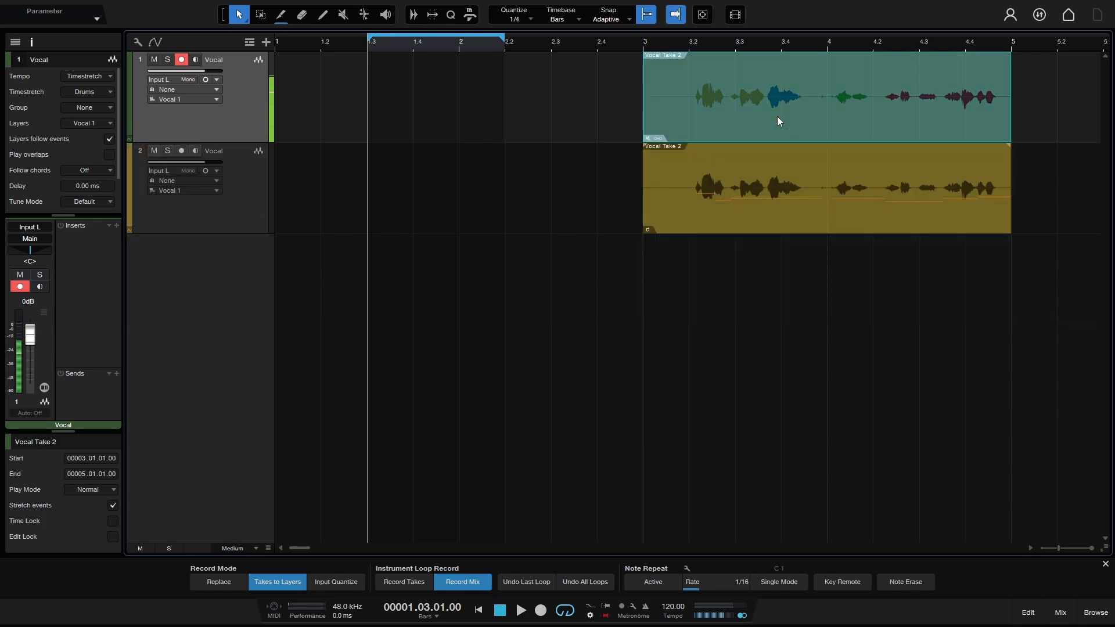
key("Delete")
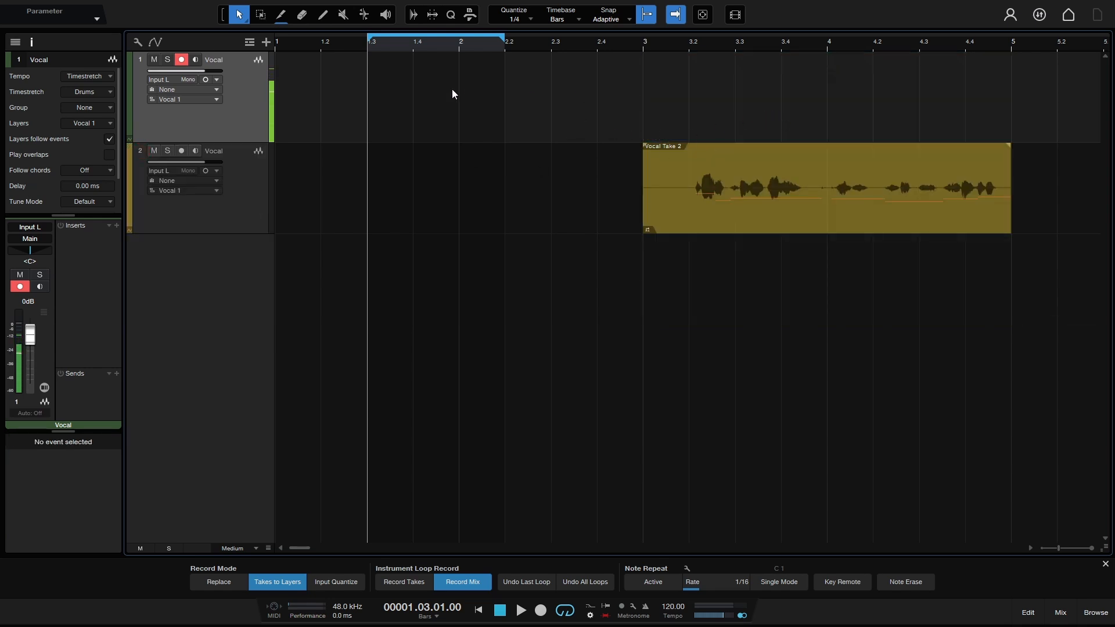
left_click(314, 44)
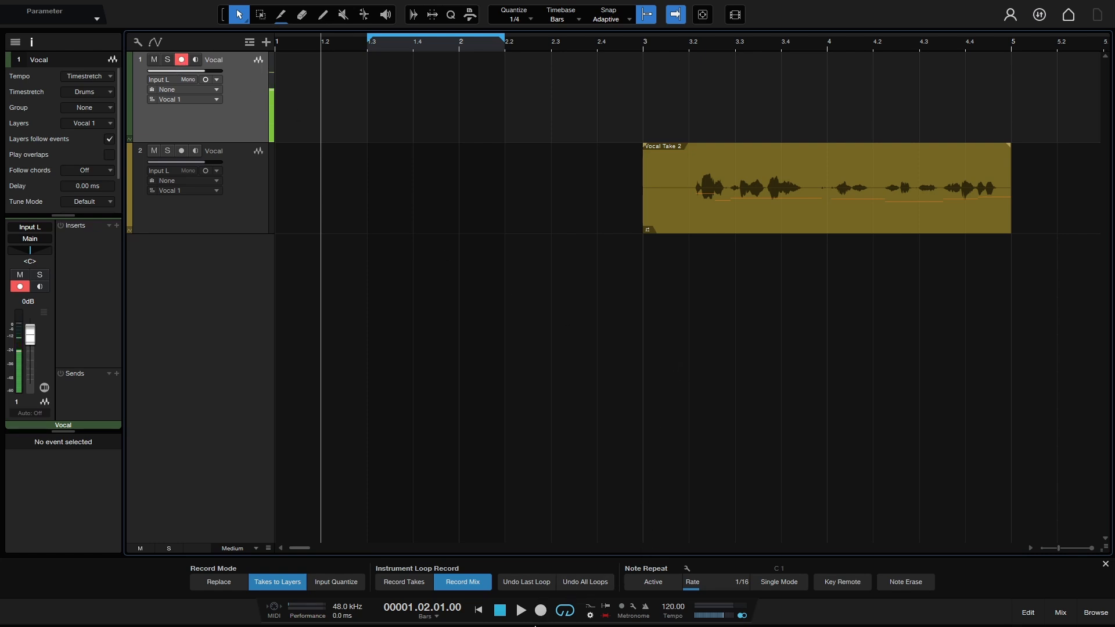
Step: Record vocals over the bar 1.3–2.2 loop until five passes stack as Vocal Take 1–5
left_click(541, 610)
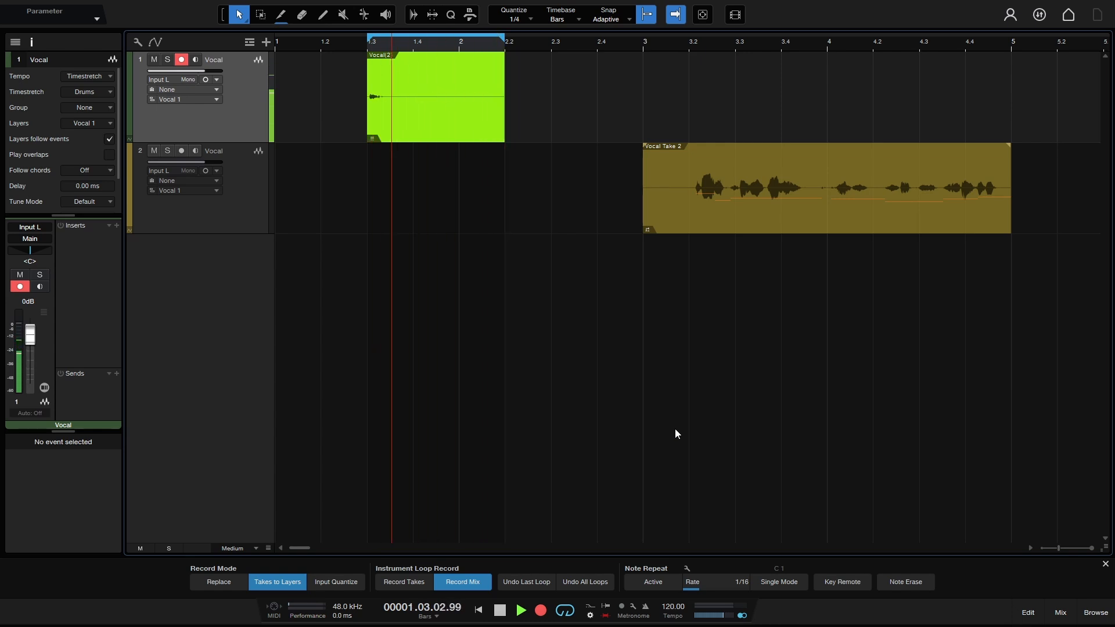
key("space")
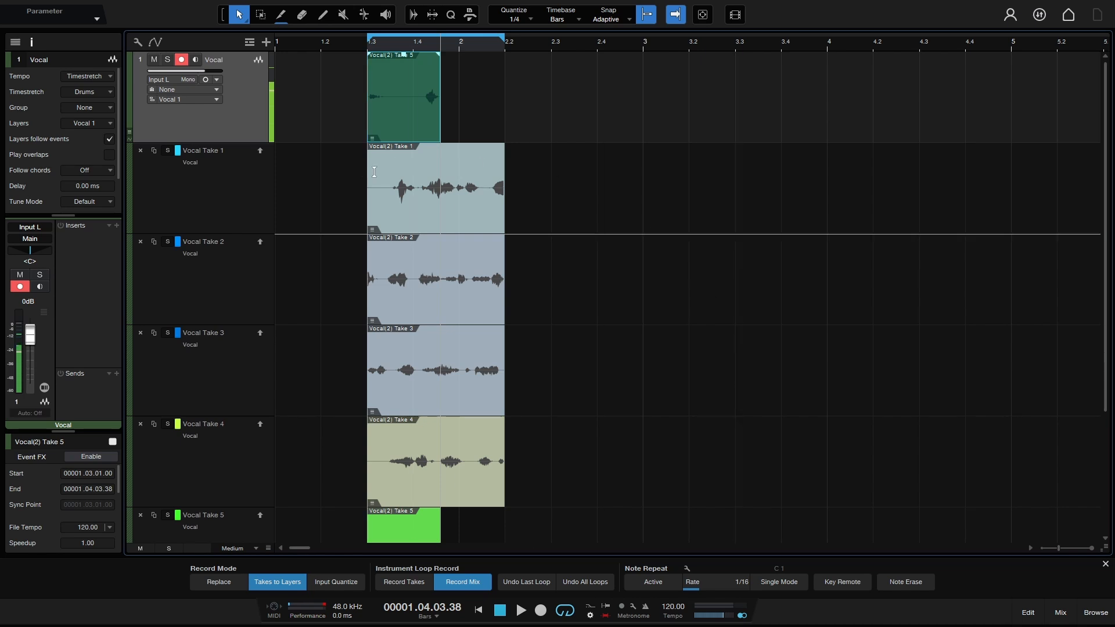